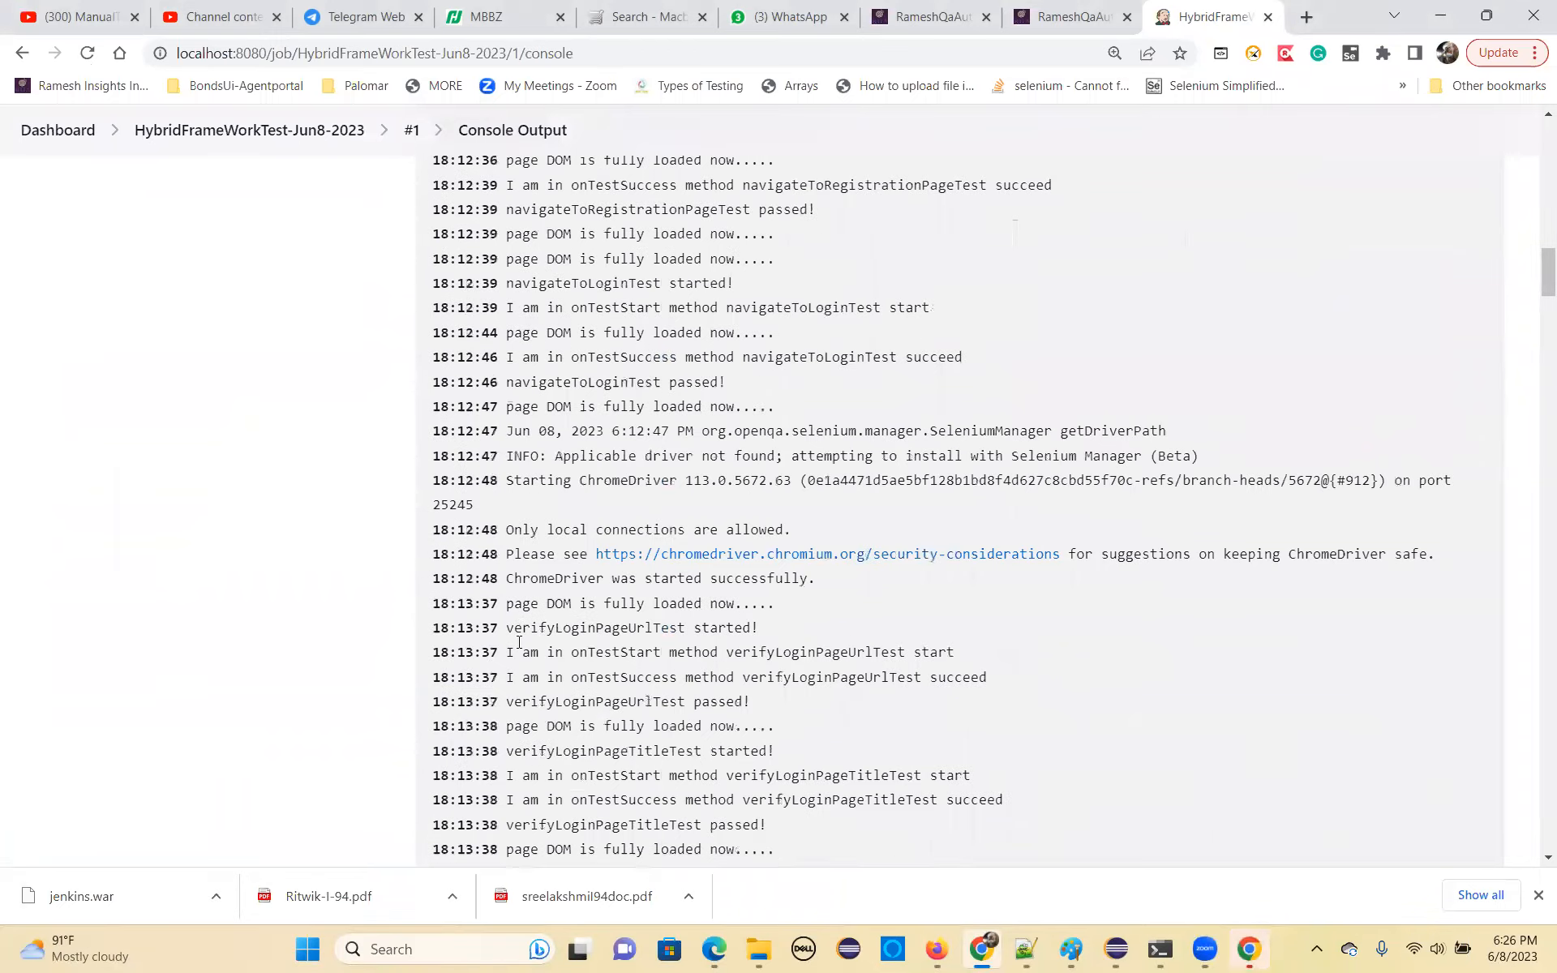
Read through the console output of build #1, examining the logged test runs, broken-link checks and test failure messages.
drag(548, 565, 670, 679)
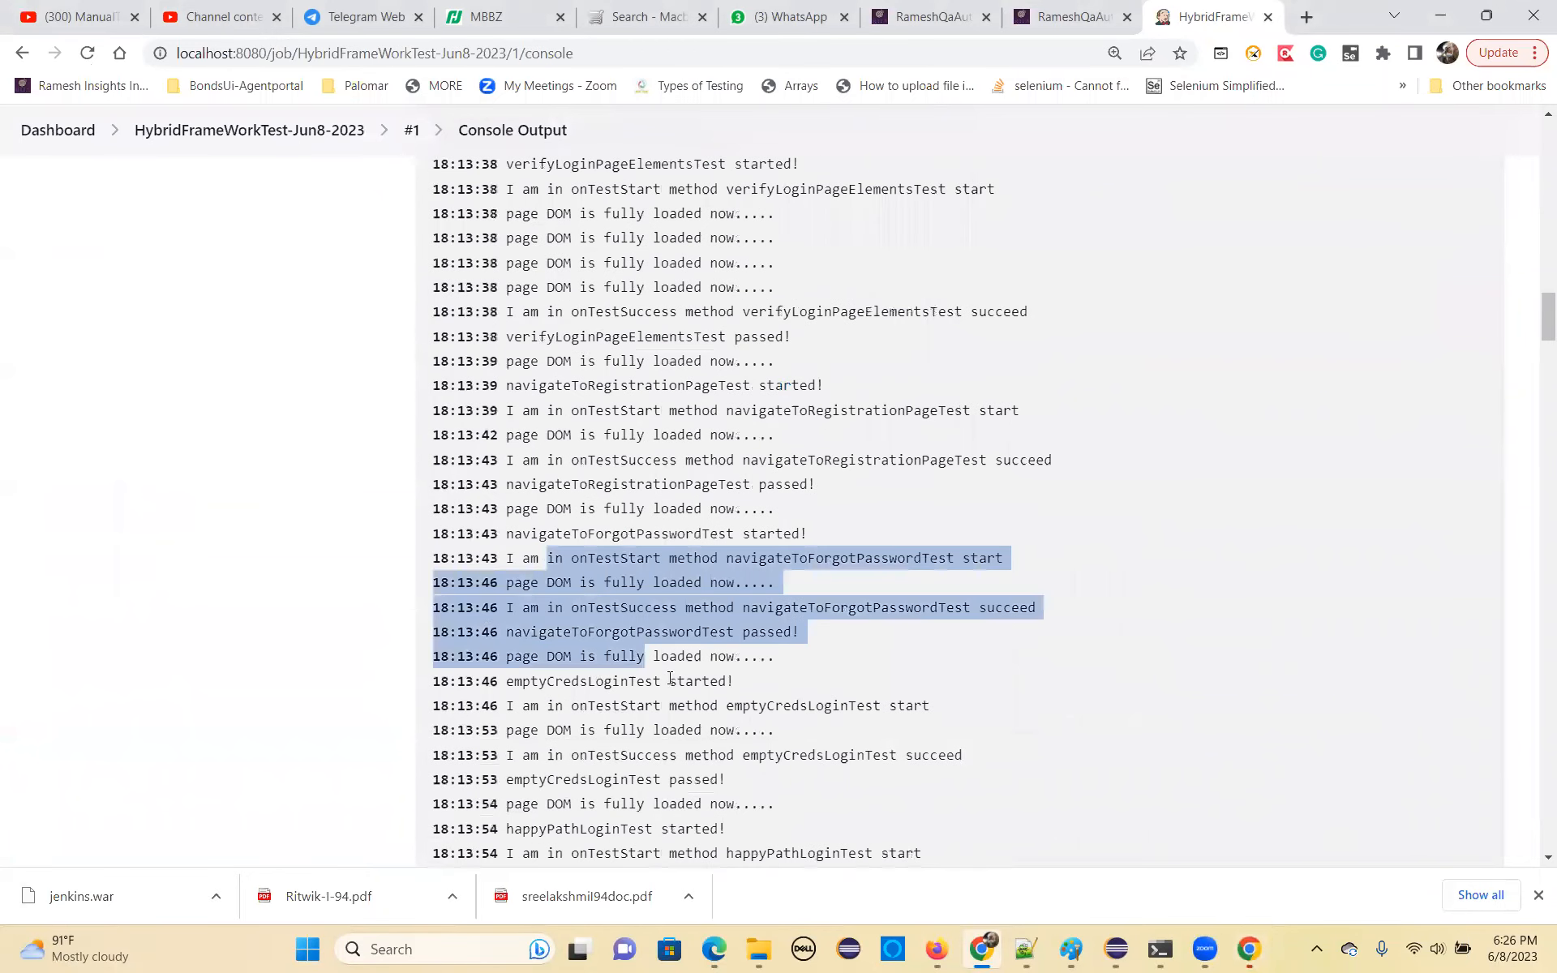
click(440, 600)
scroll(518, 649, down, 20)
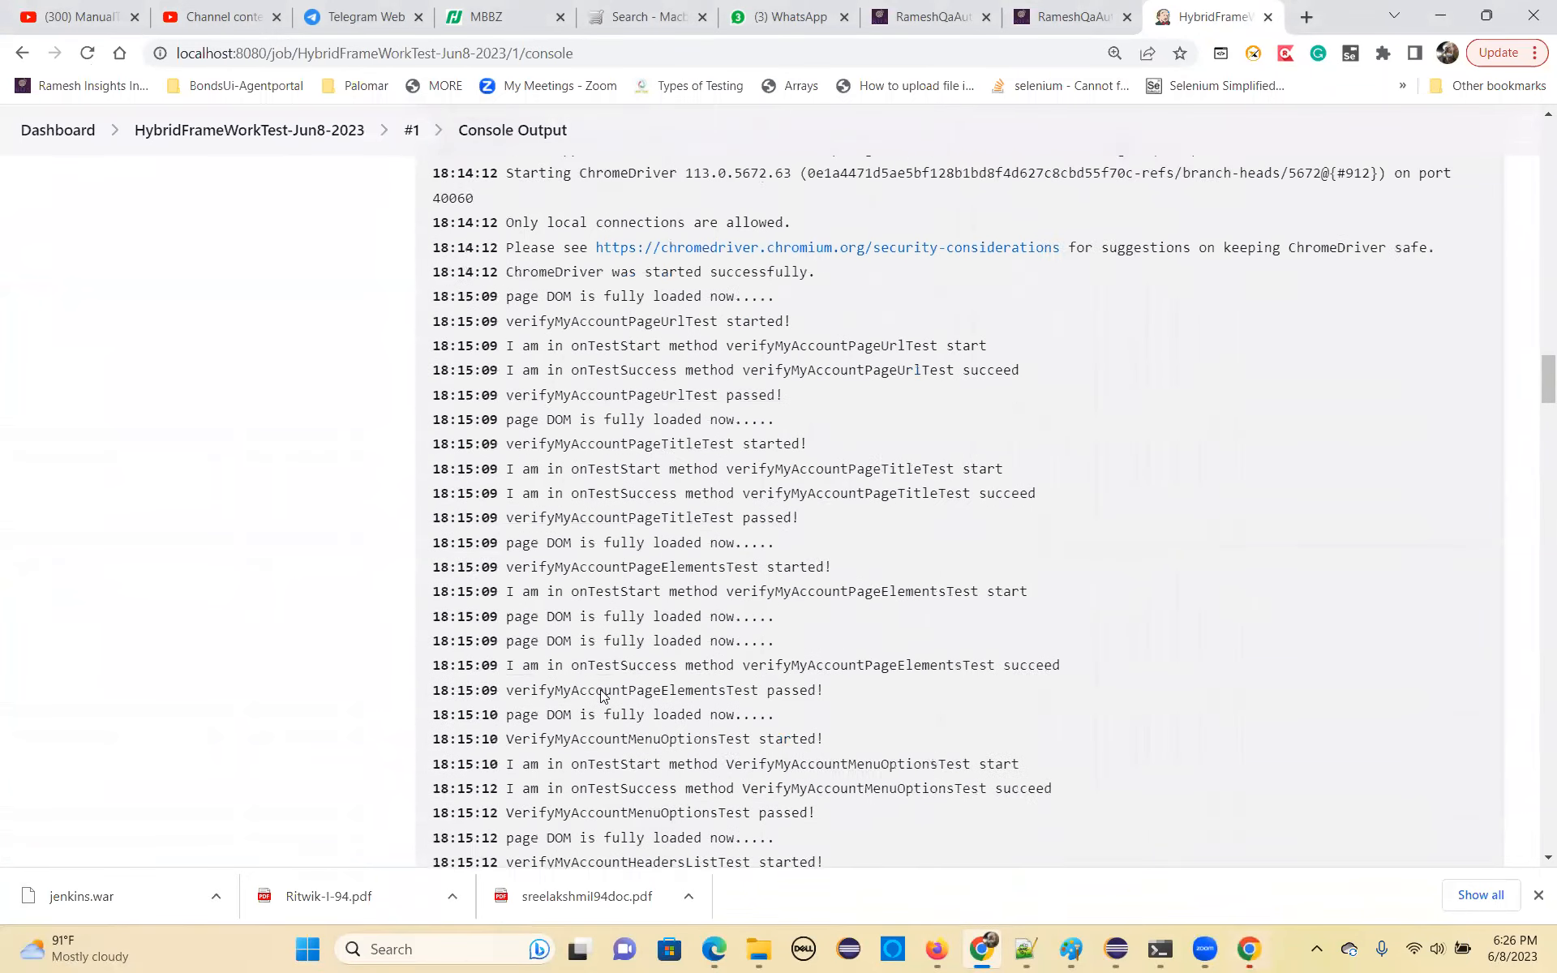
scroll(601, 694, down, 20)
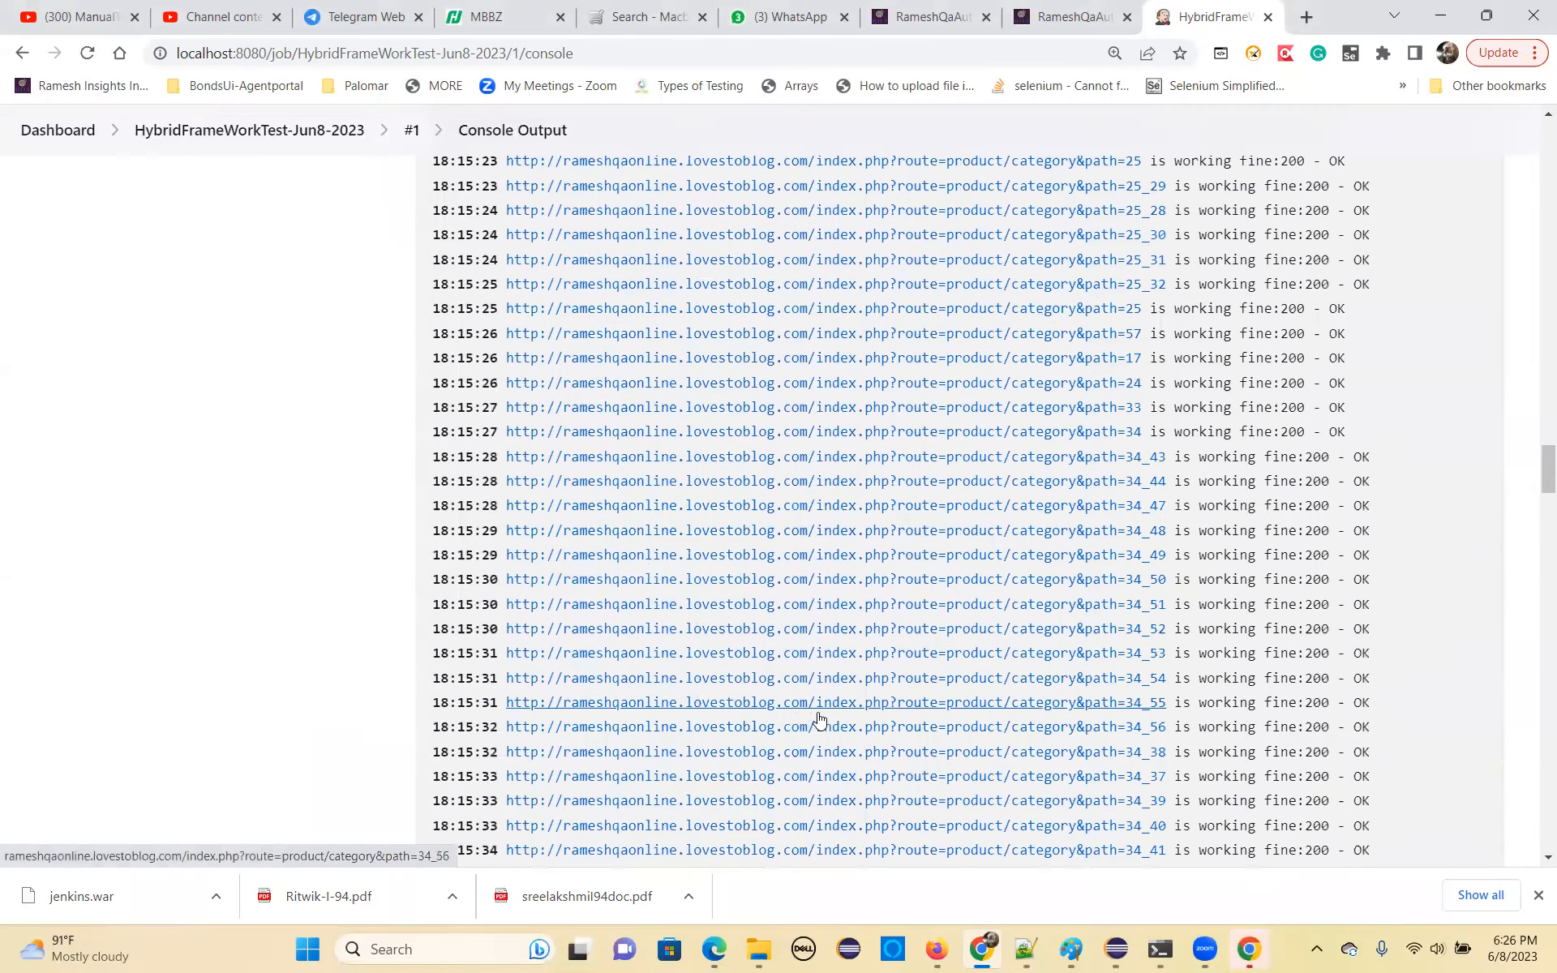
scroll(1020, 699, down, 6)
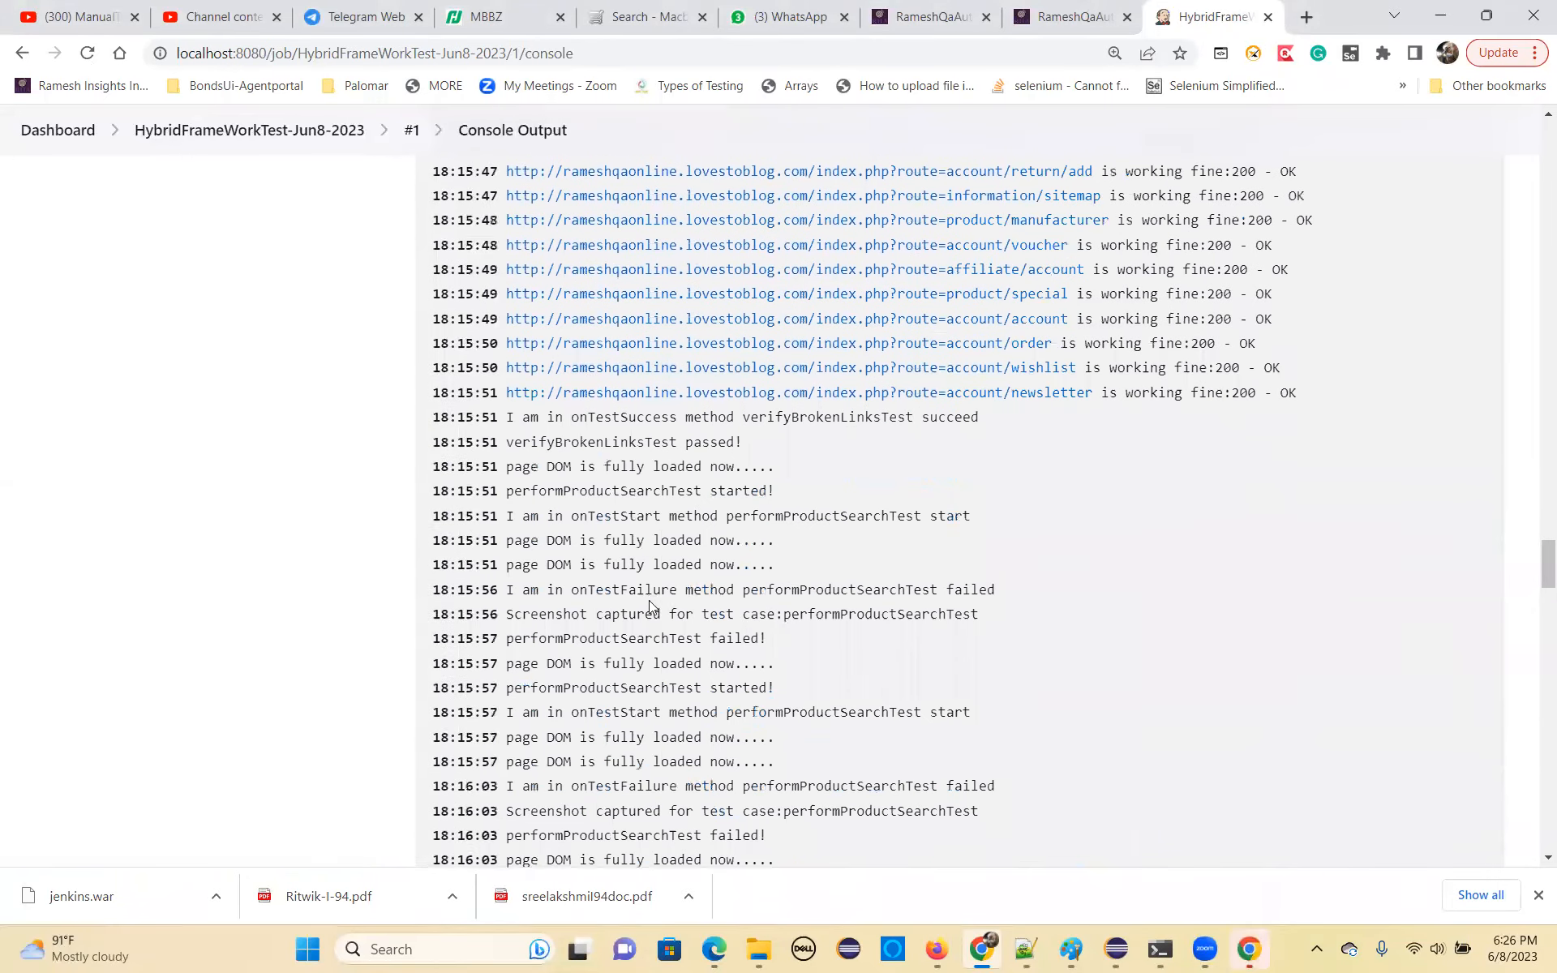
scroll(665, 628, down, 5)
scroll(665, 629, down, 20)
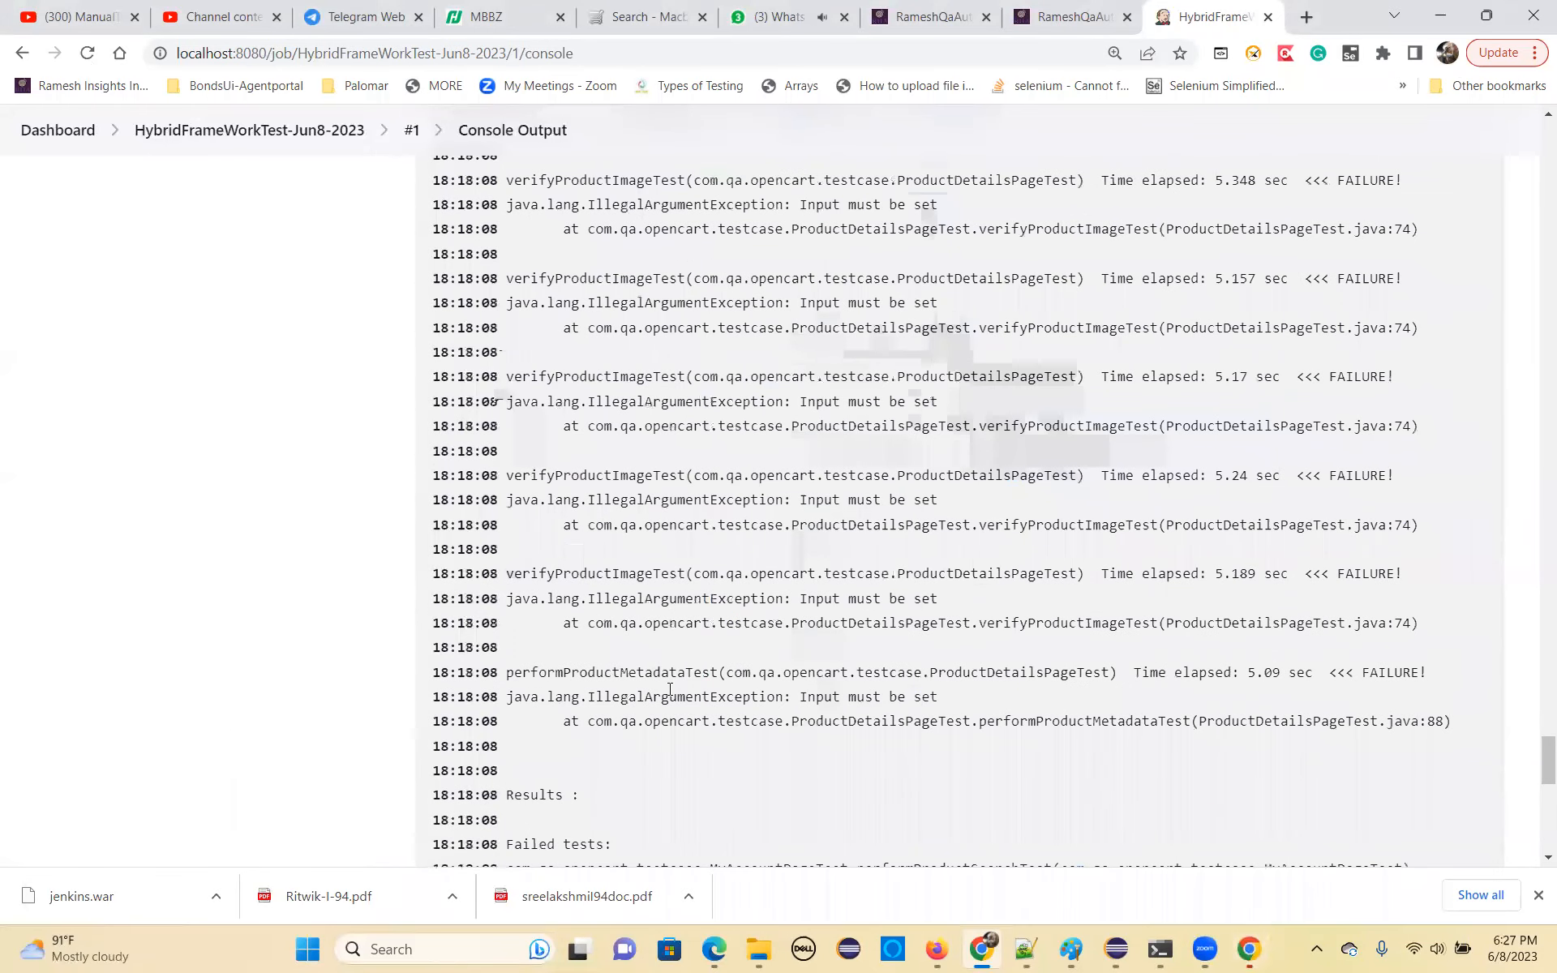
drag(767, 598, 939, 600)
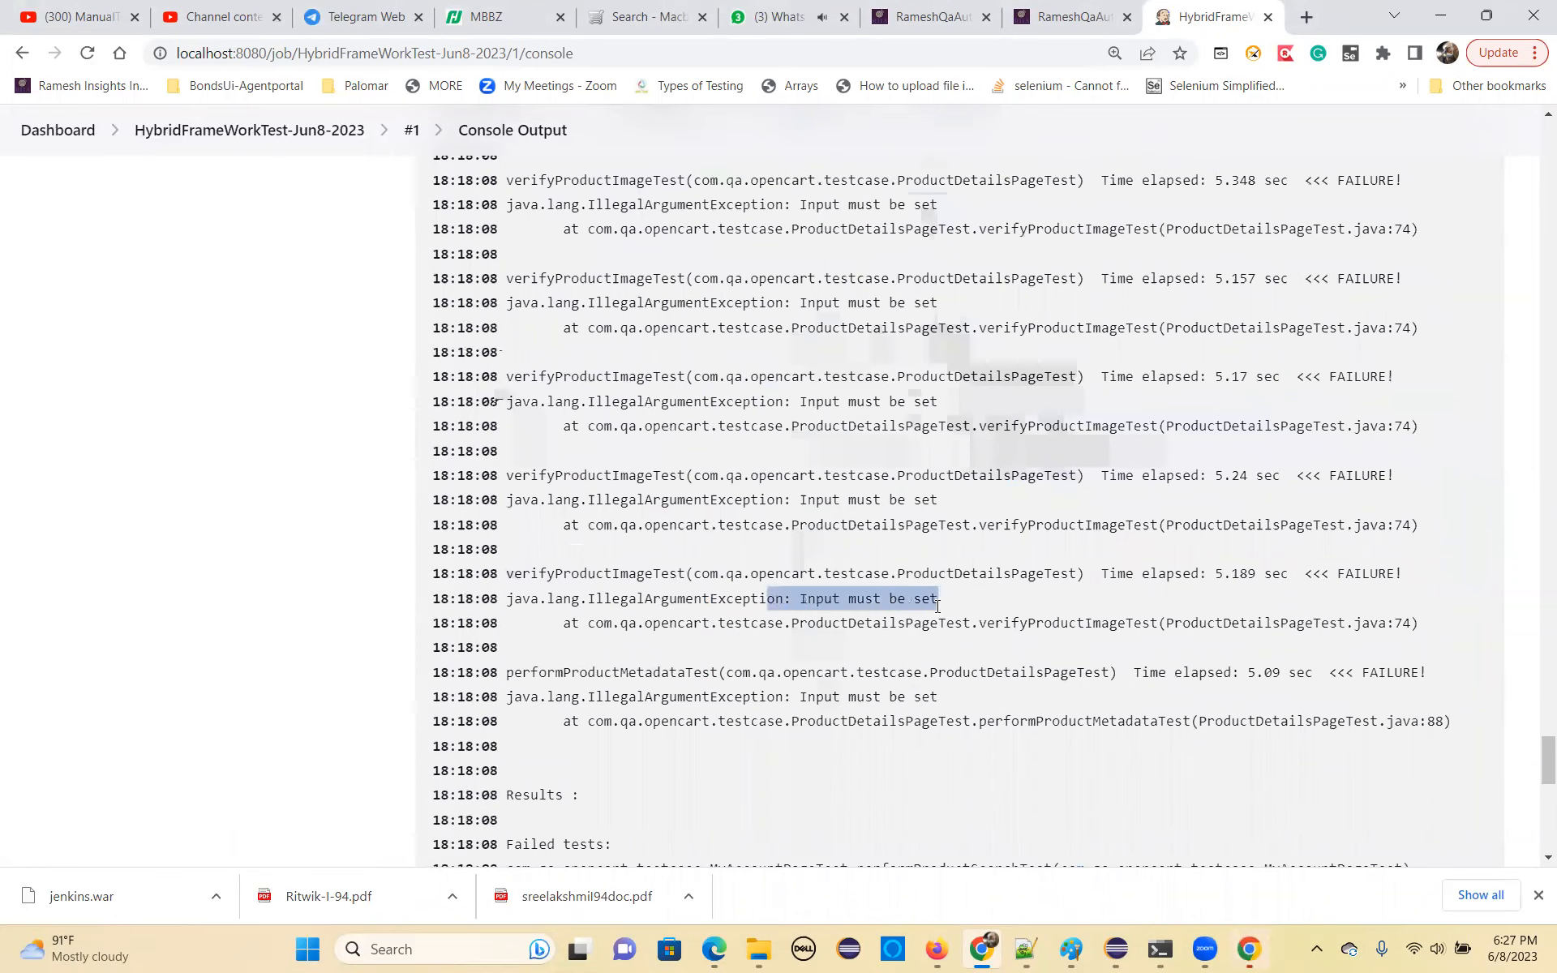
scroll(722, 730, down, 8)
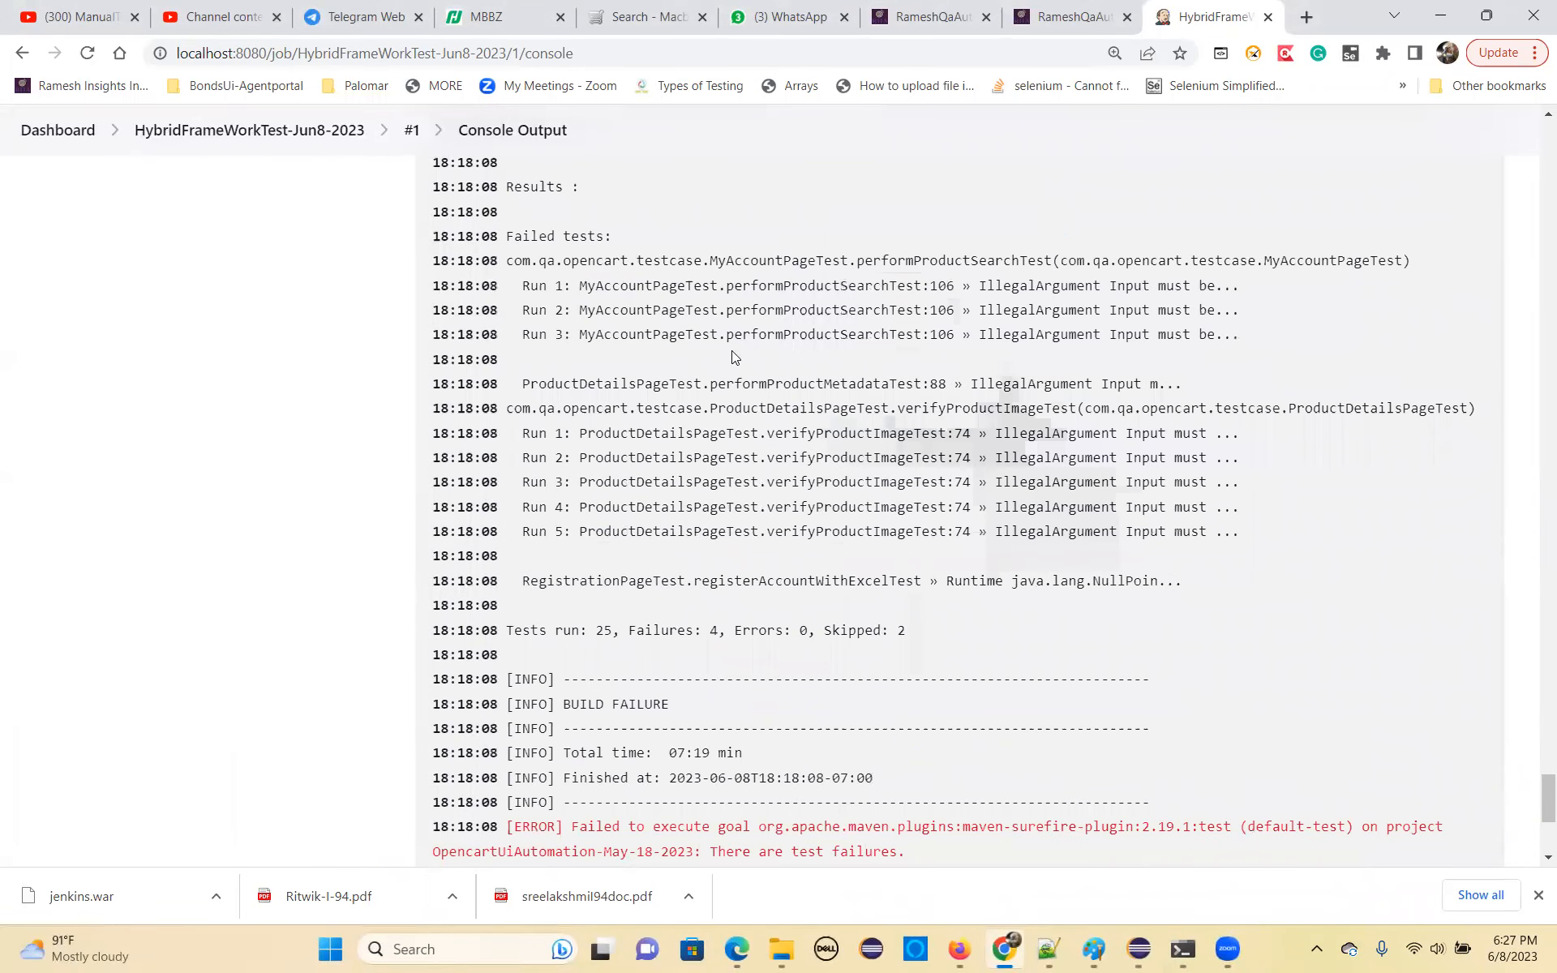
Examine the test totals and the final build status at the end of the build #1 console output.
drag(540, 633, 725, 630)
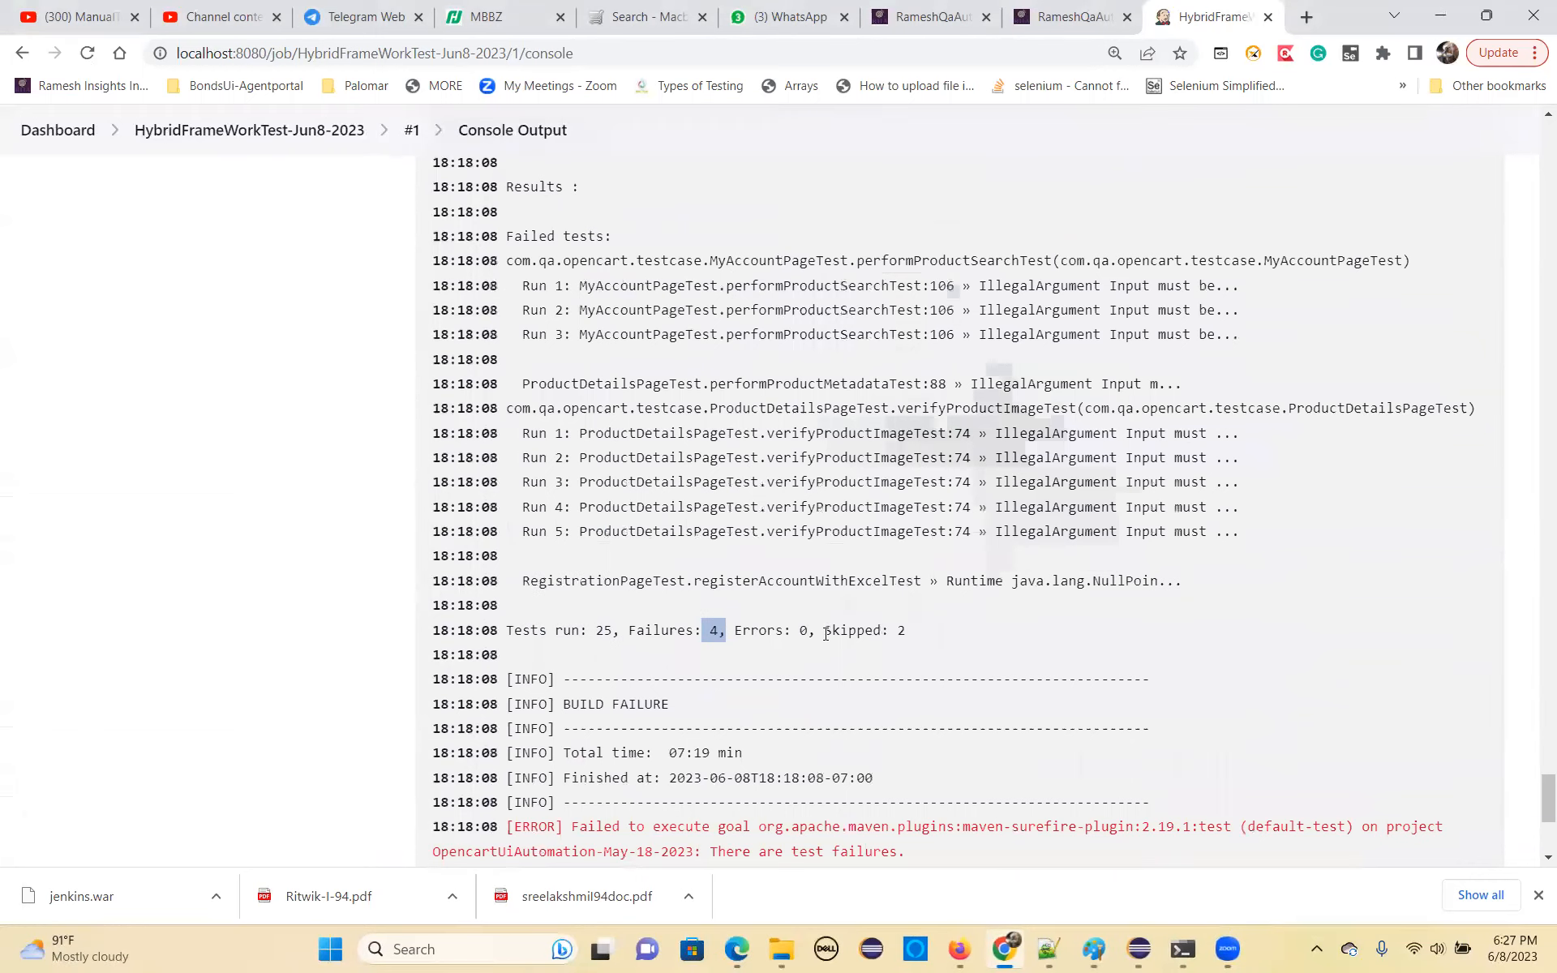
drag(822, 631, 924, 634)
drag(711, 631, 905, 631)
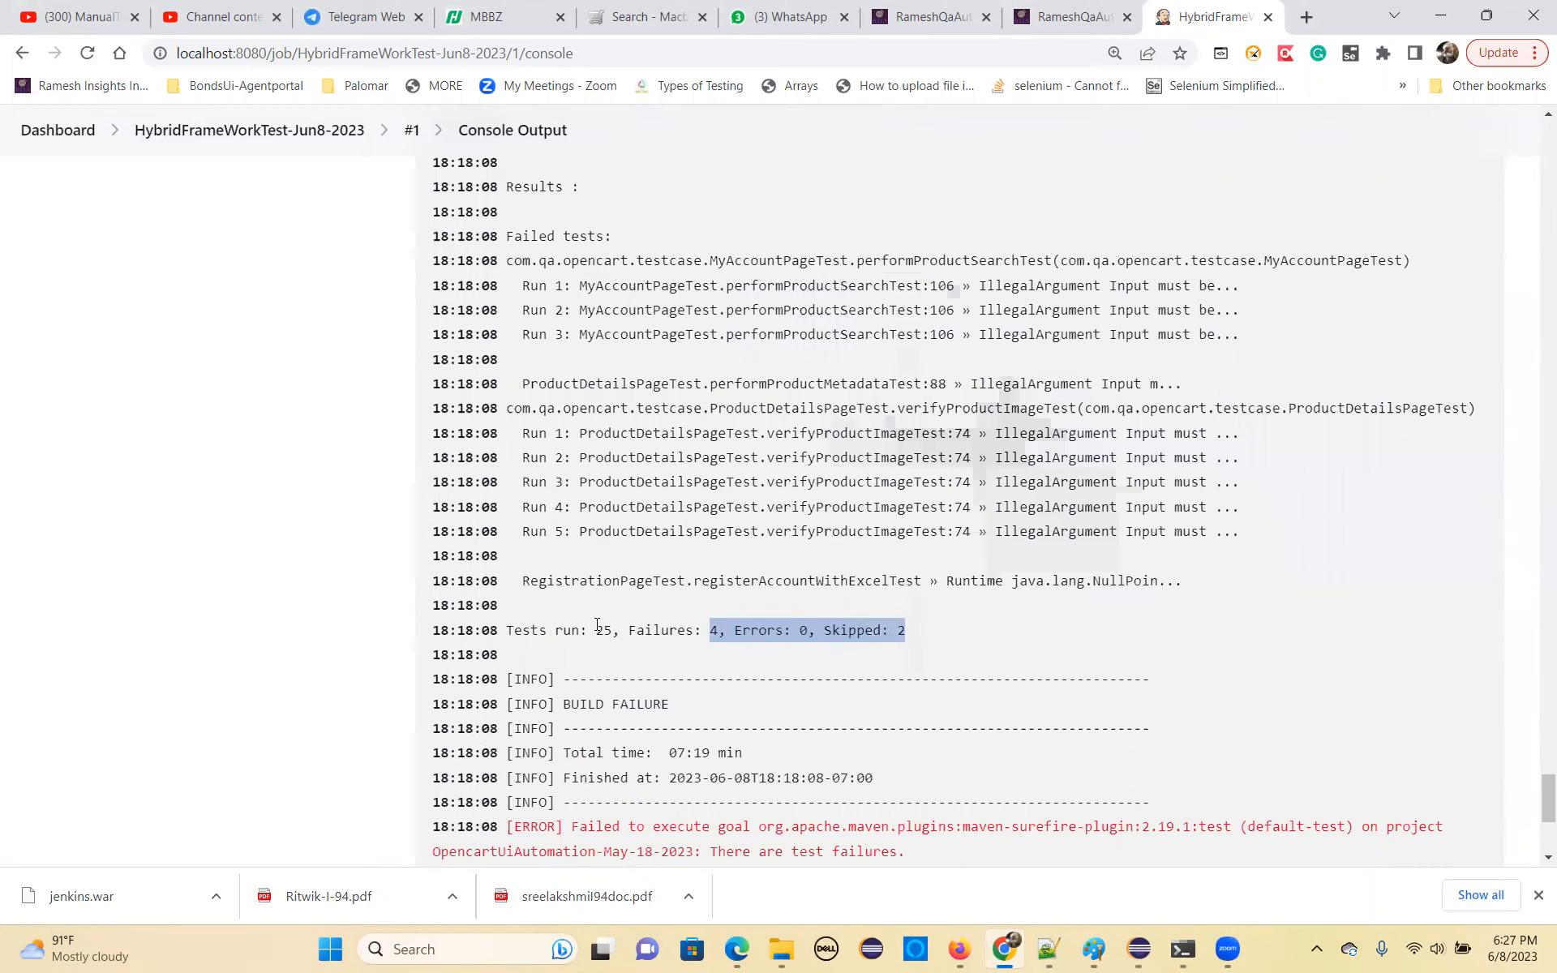
drag(596, 630, 620, 631)
scroll(683, 675, down, 5)
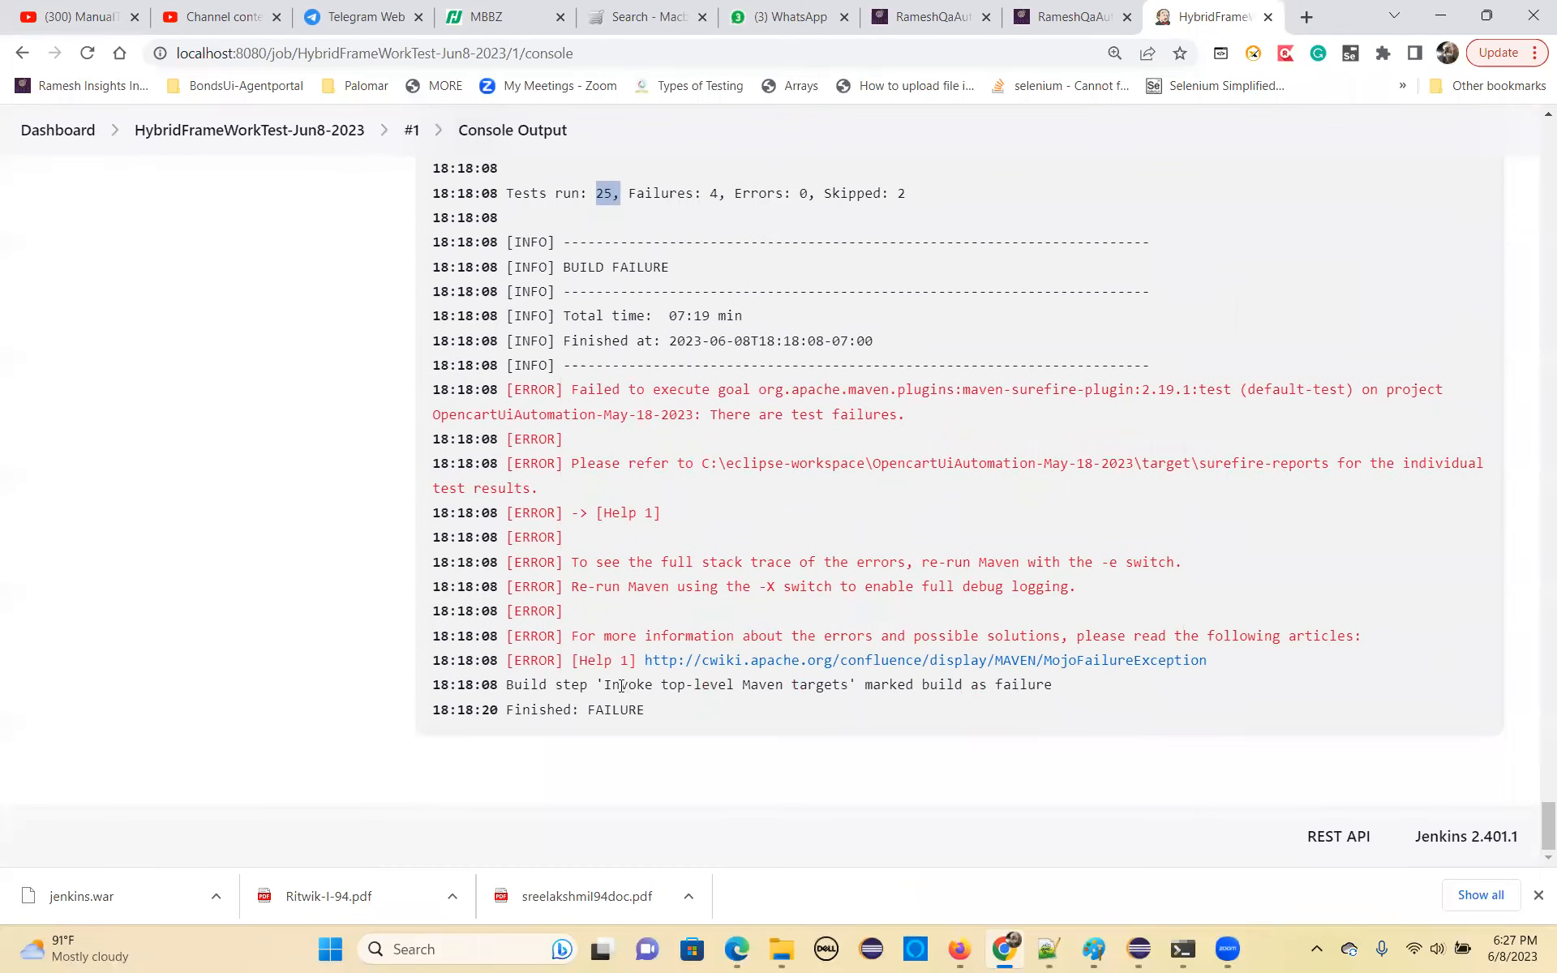
drag(586, 716, 657, 715)
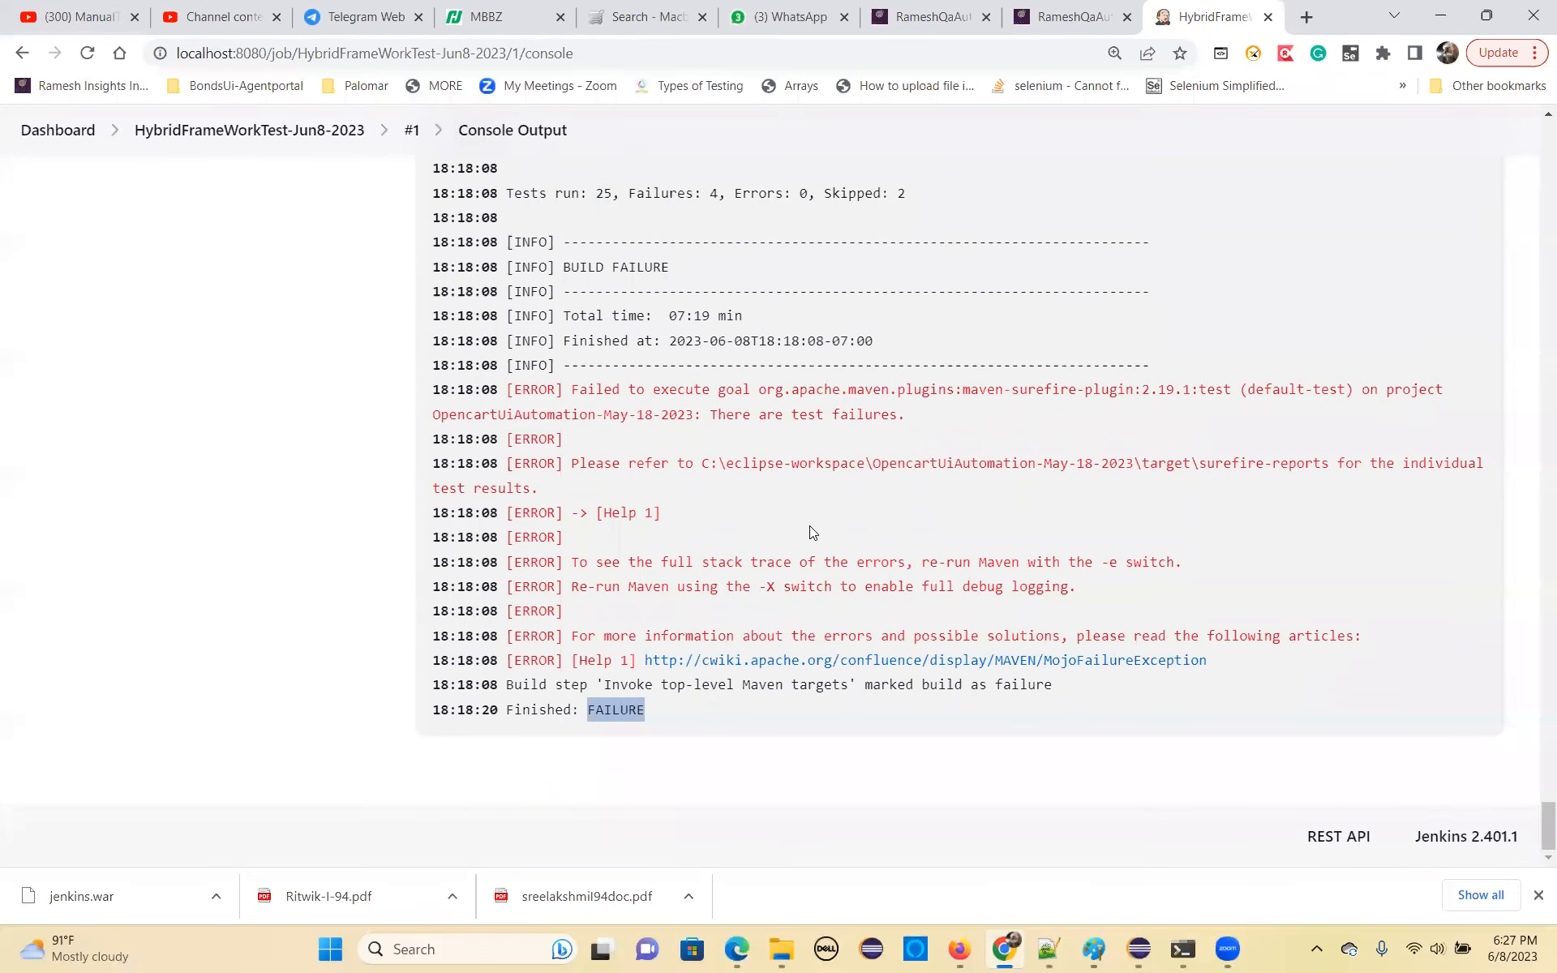
Leave the console output and open the HybridFrameWorkTest-Jun8-2023 project page with its build history.
scroll(809, 531, up, 10)
scroll(809, 529, up, 20)
scroll(809, 528, up, 15)
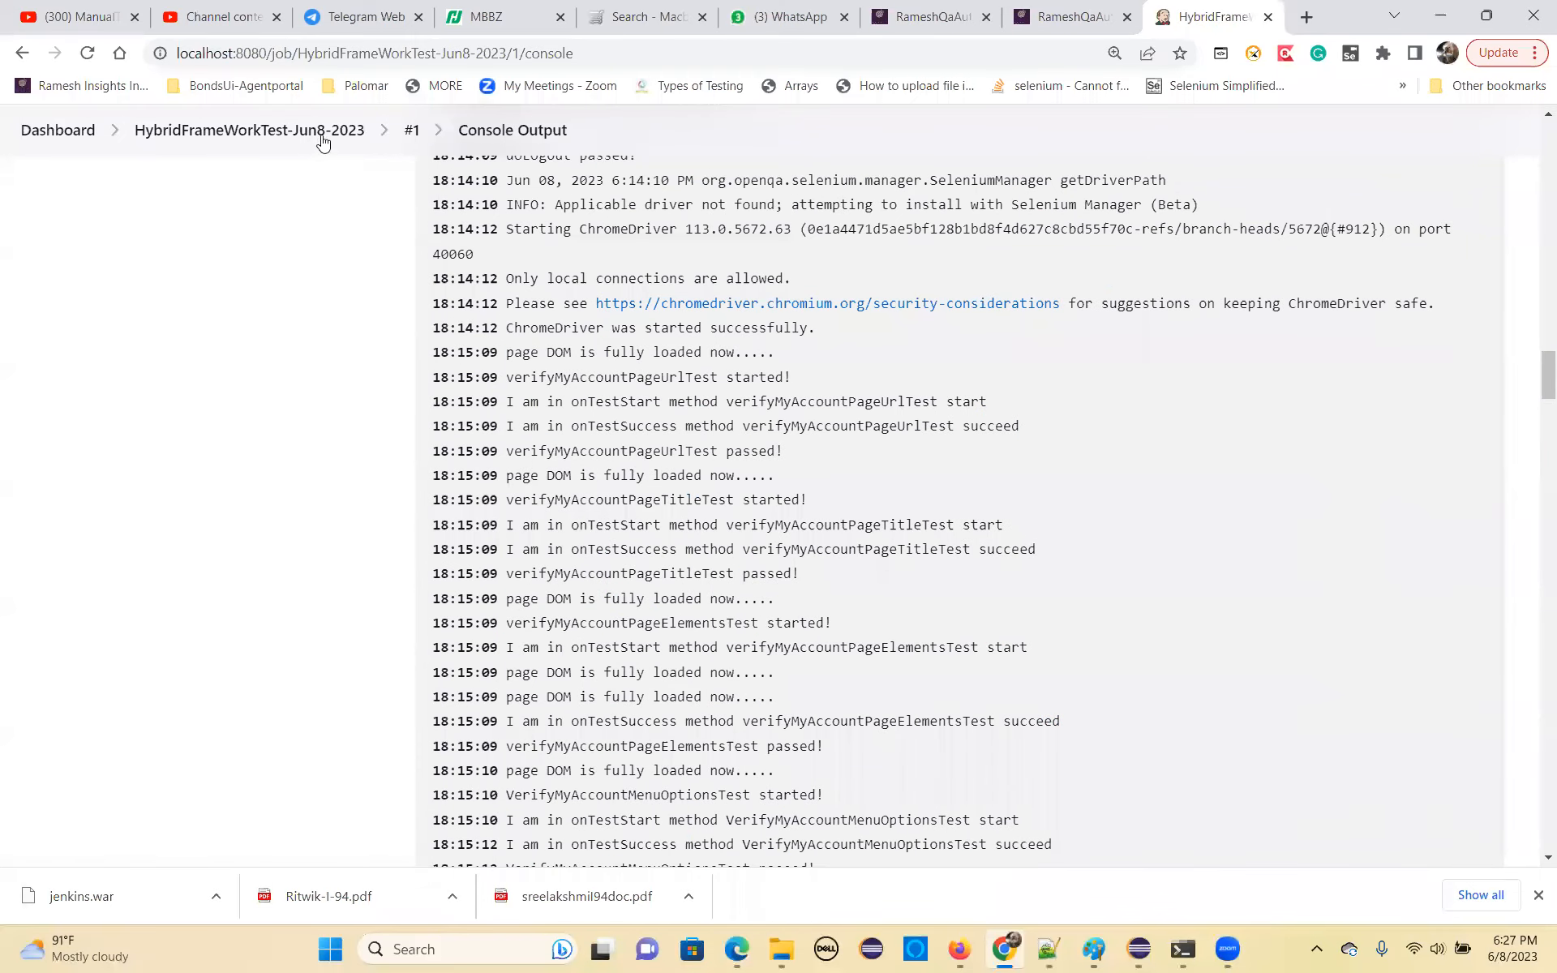
click(344, 132)
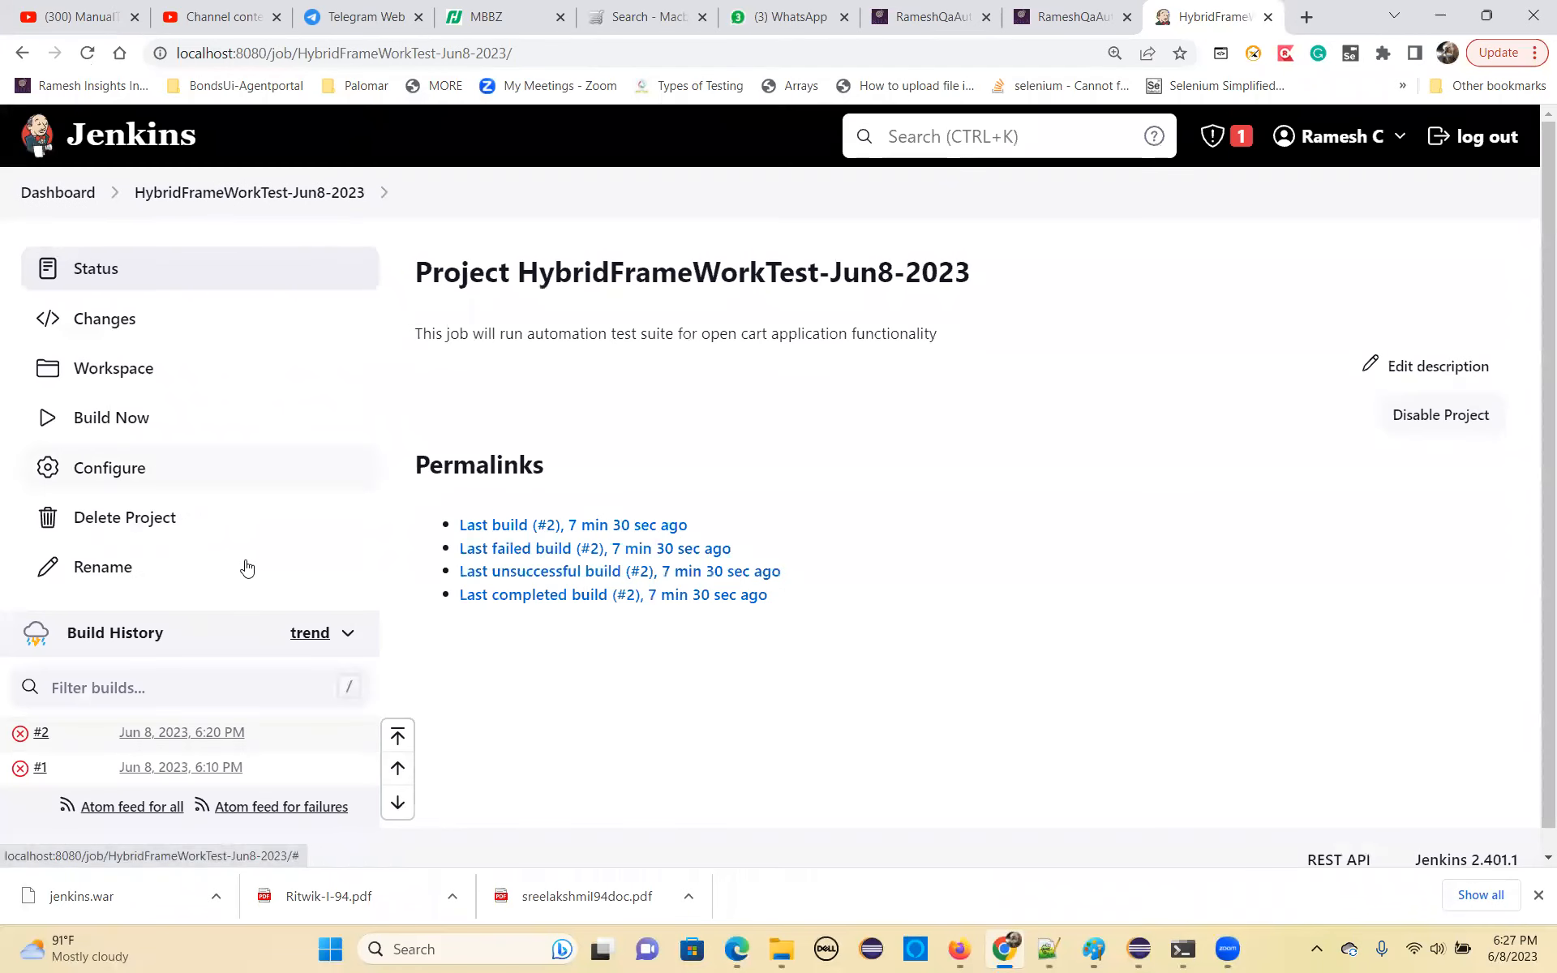
scroll(243, 566, down, 1)
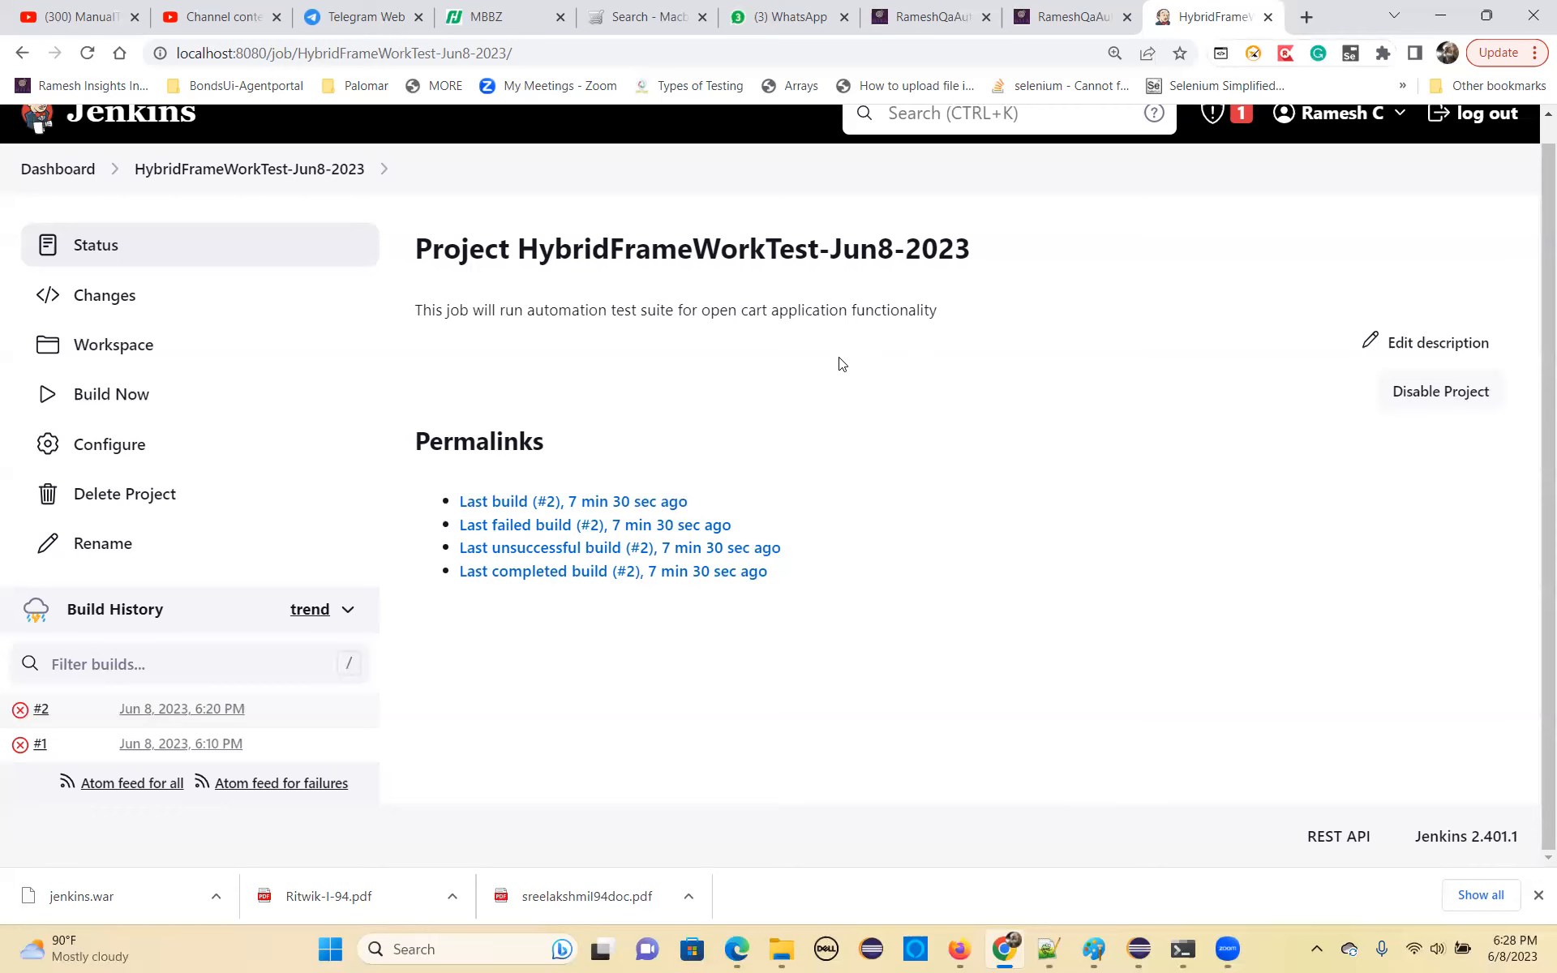
Switch to the Hybrid Framework blog page and look up the list of plugins required for the Jenkins installation.
click(1020, 26)
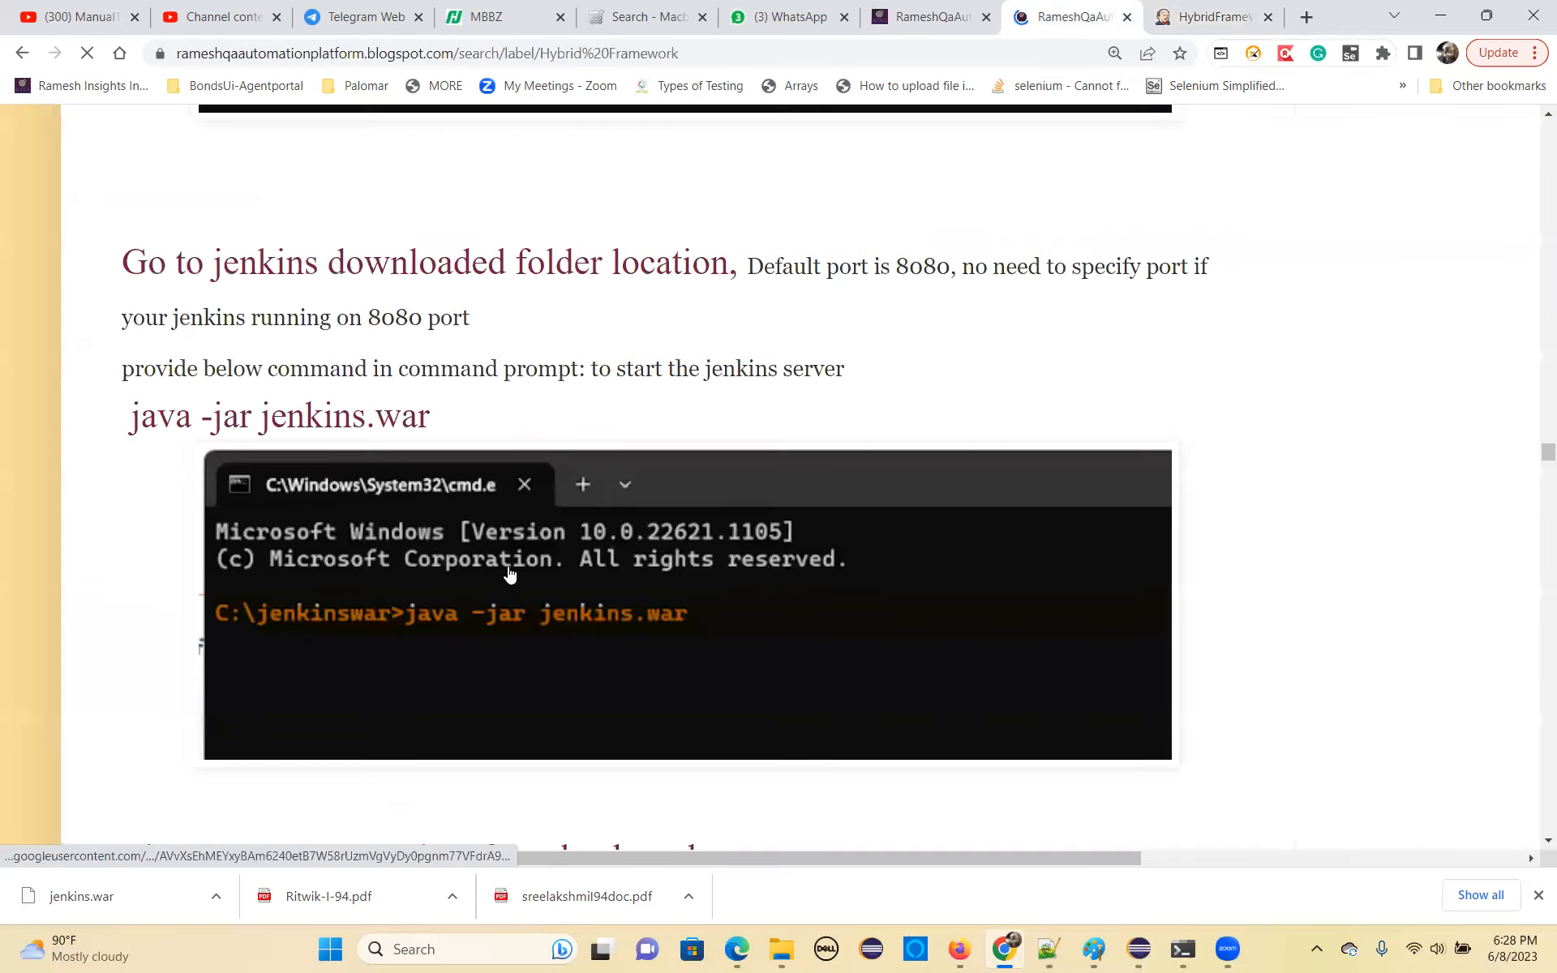
scroll(507, 582, down, 20)
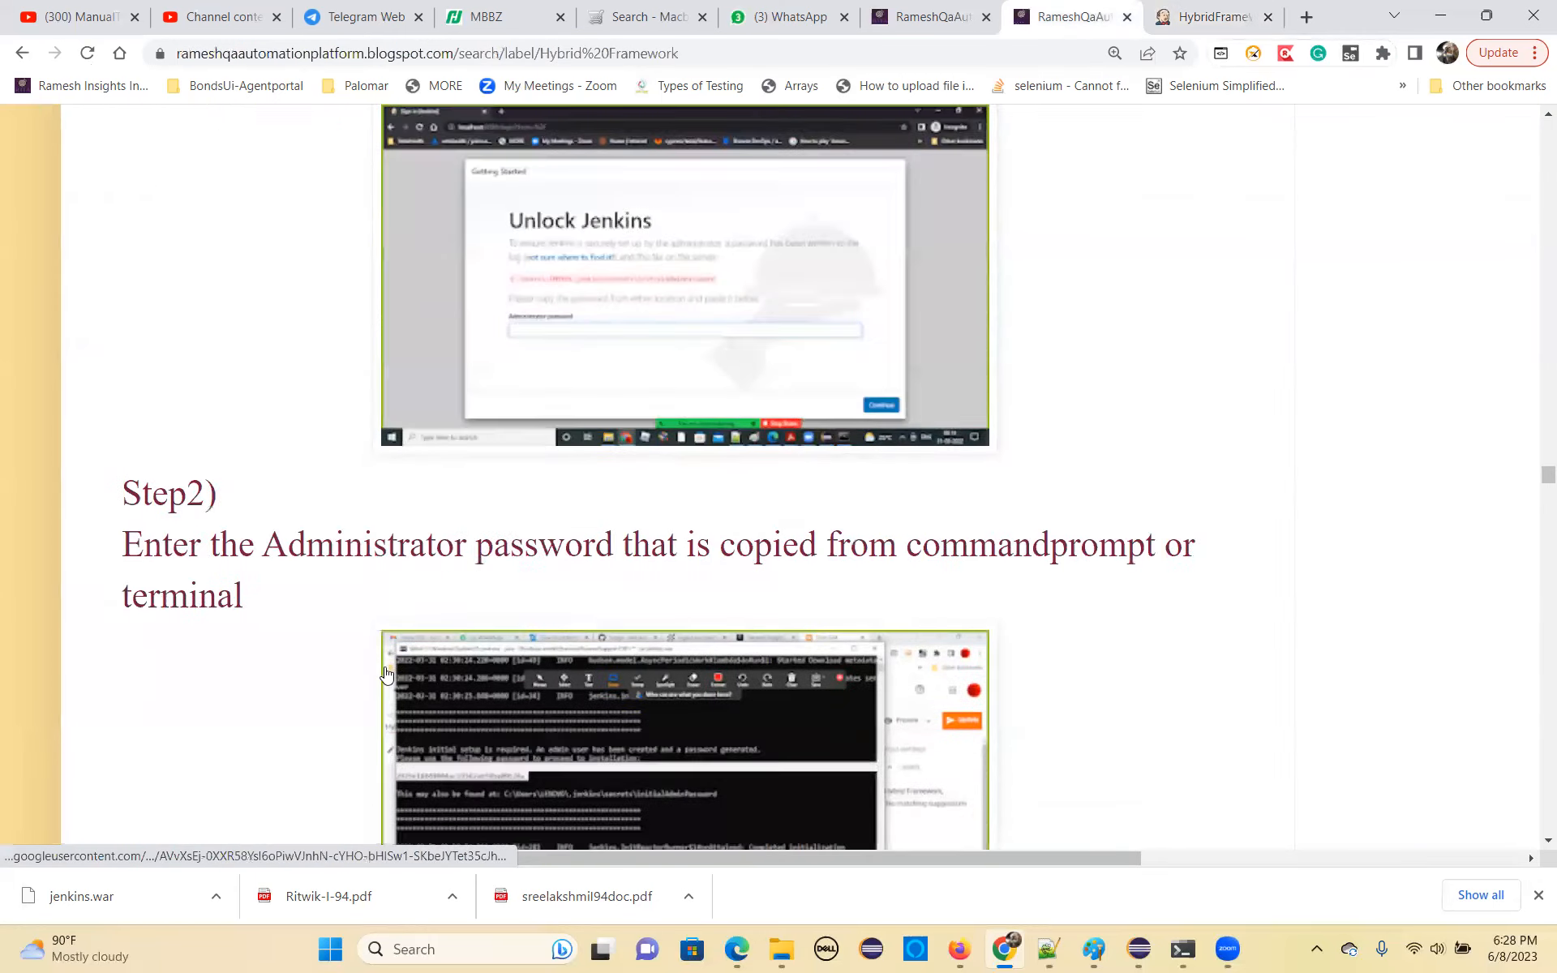
scroll(382, 671, down, 20)
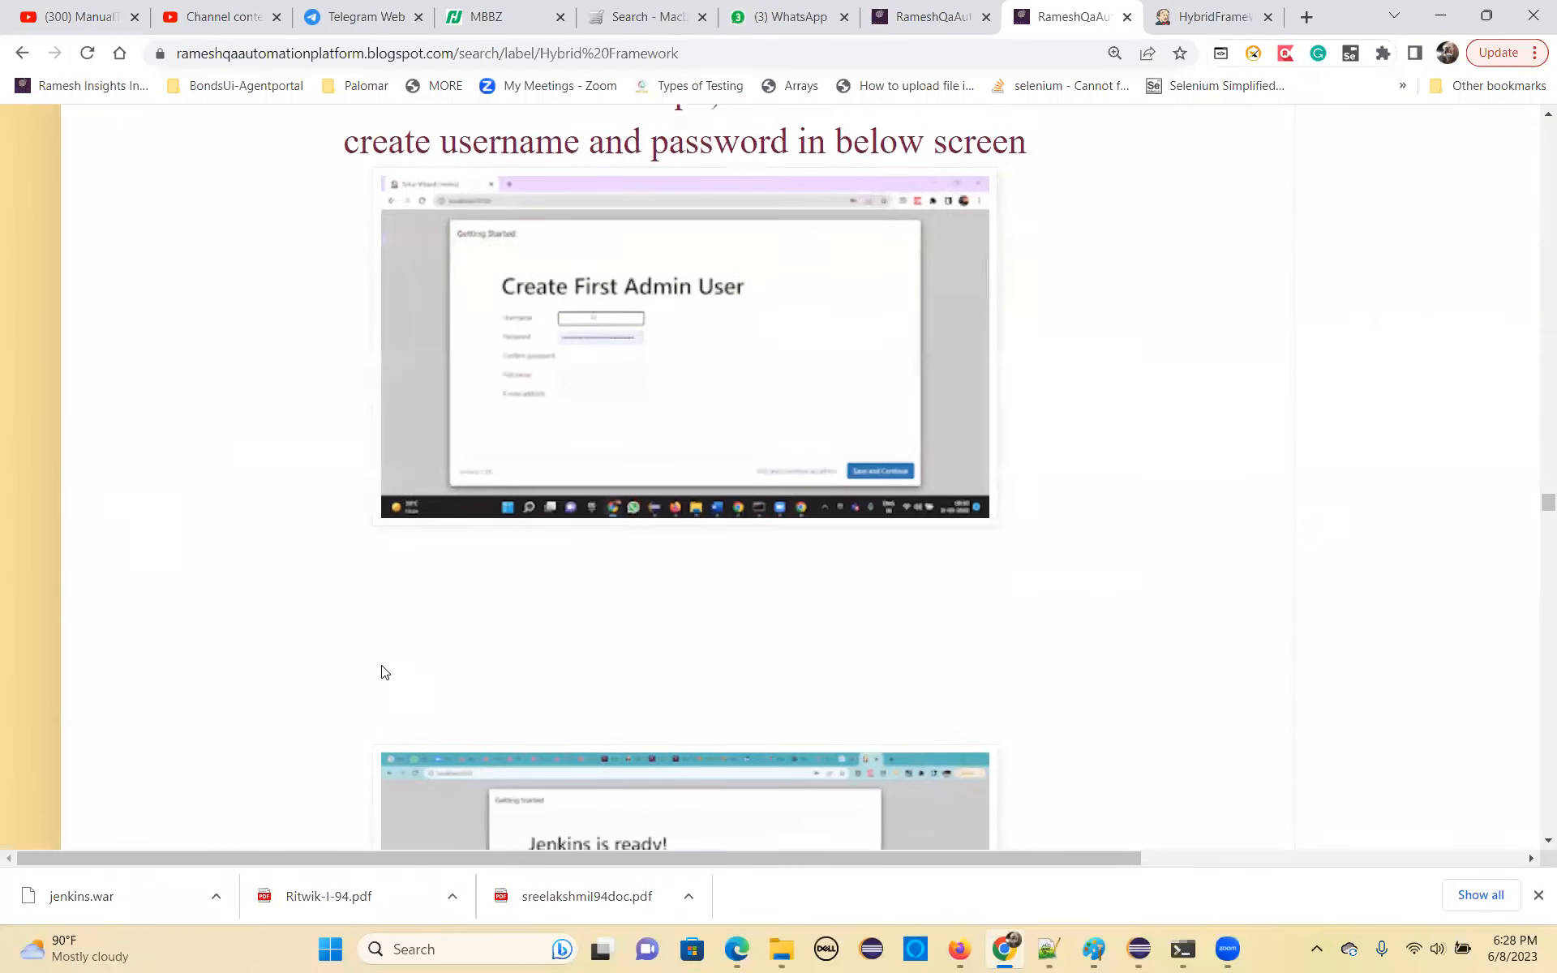
scroll(383, 671, down, 15)
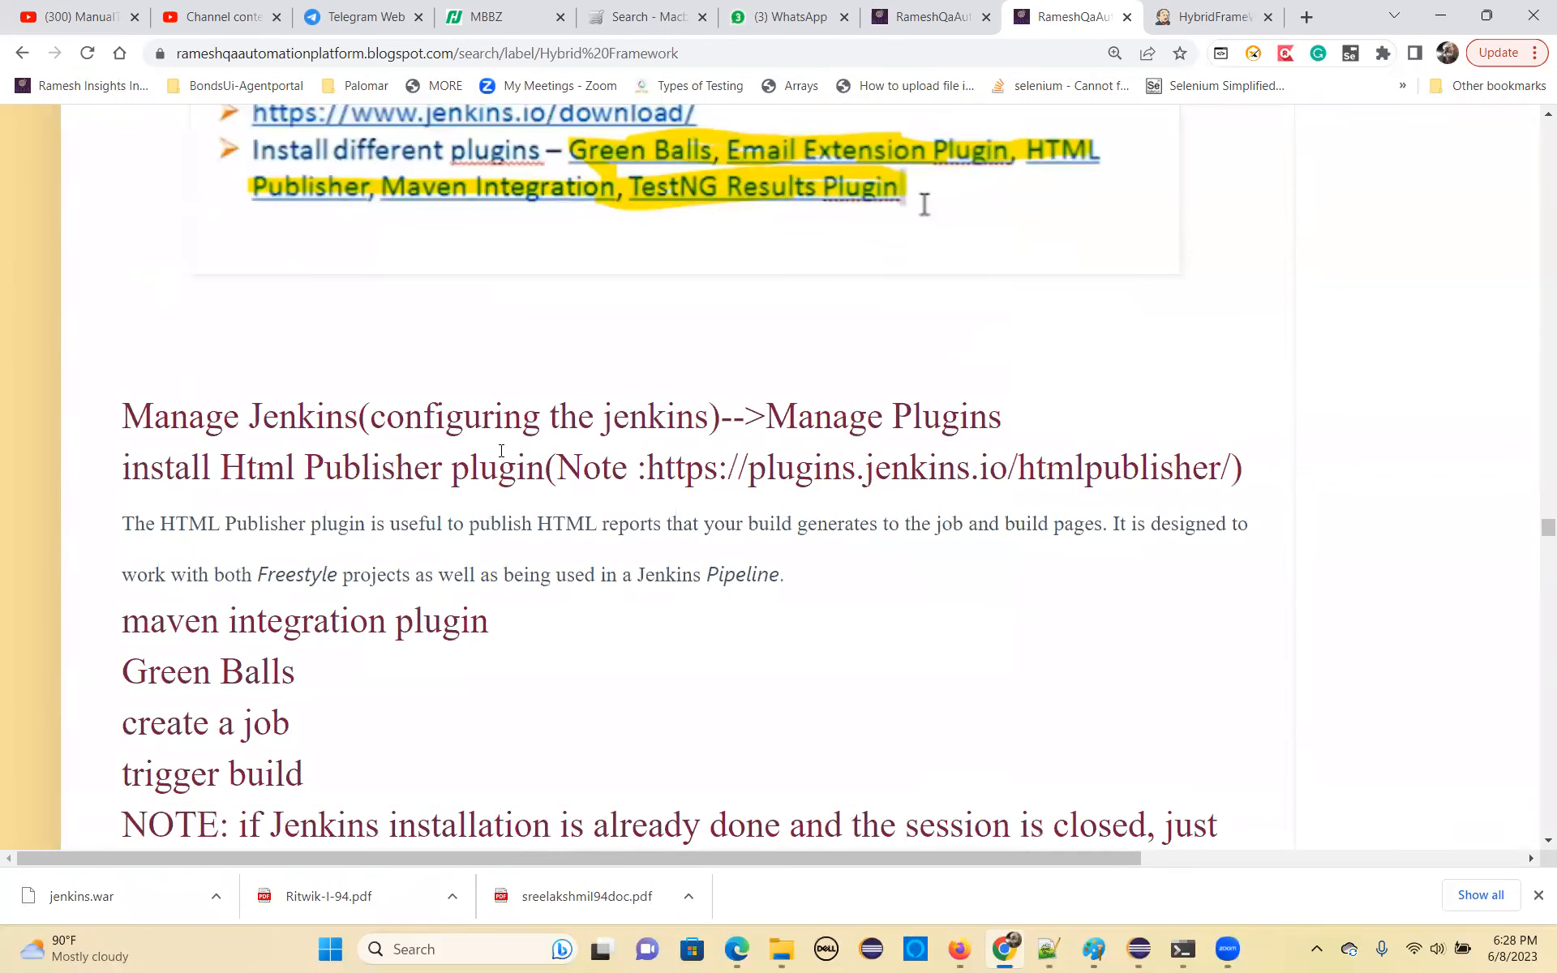
scroll(518, 398, up, 5)
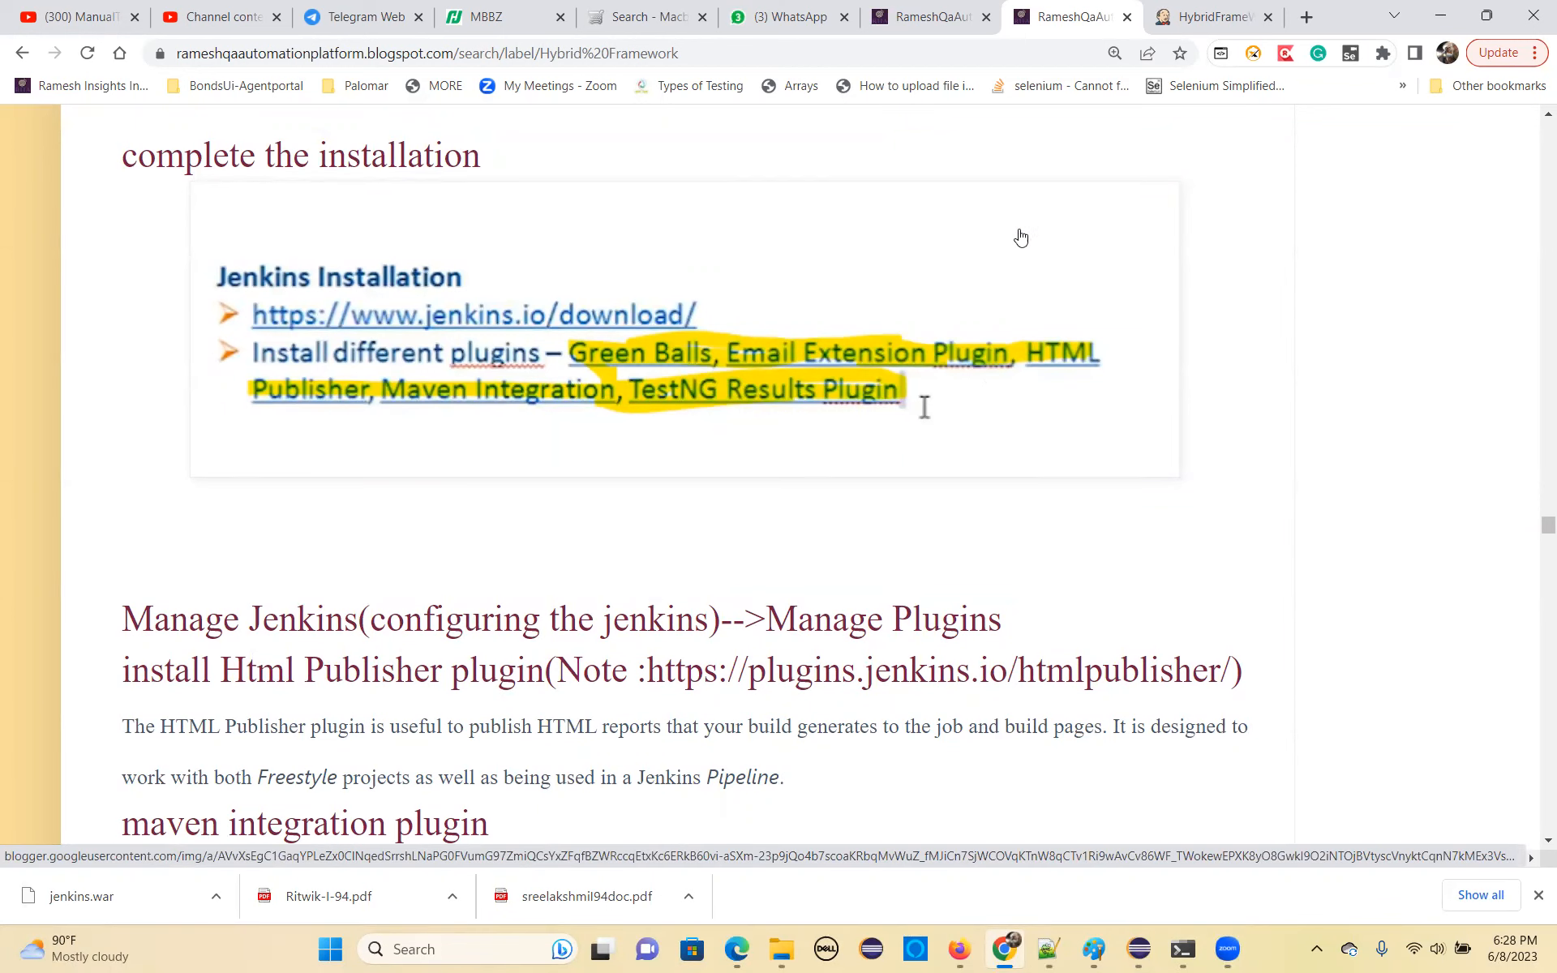
Go back to Jenkins, view the project types offered for a new item, and return to the dashboard.
click(1208, 16)
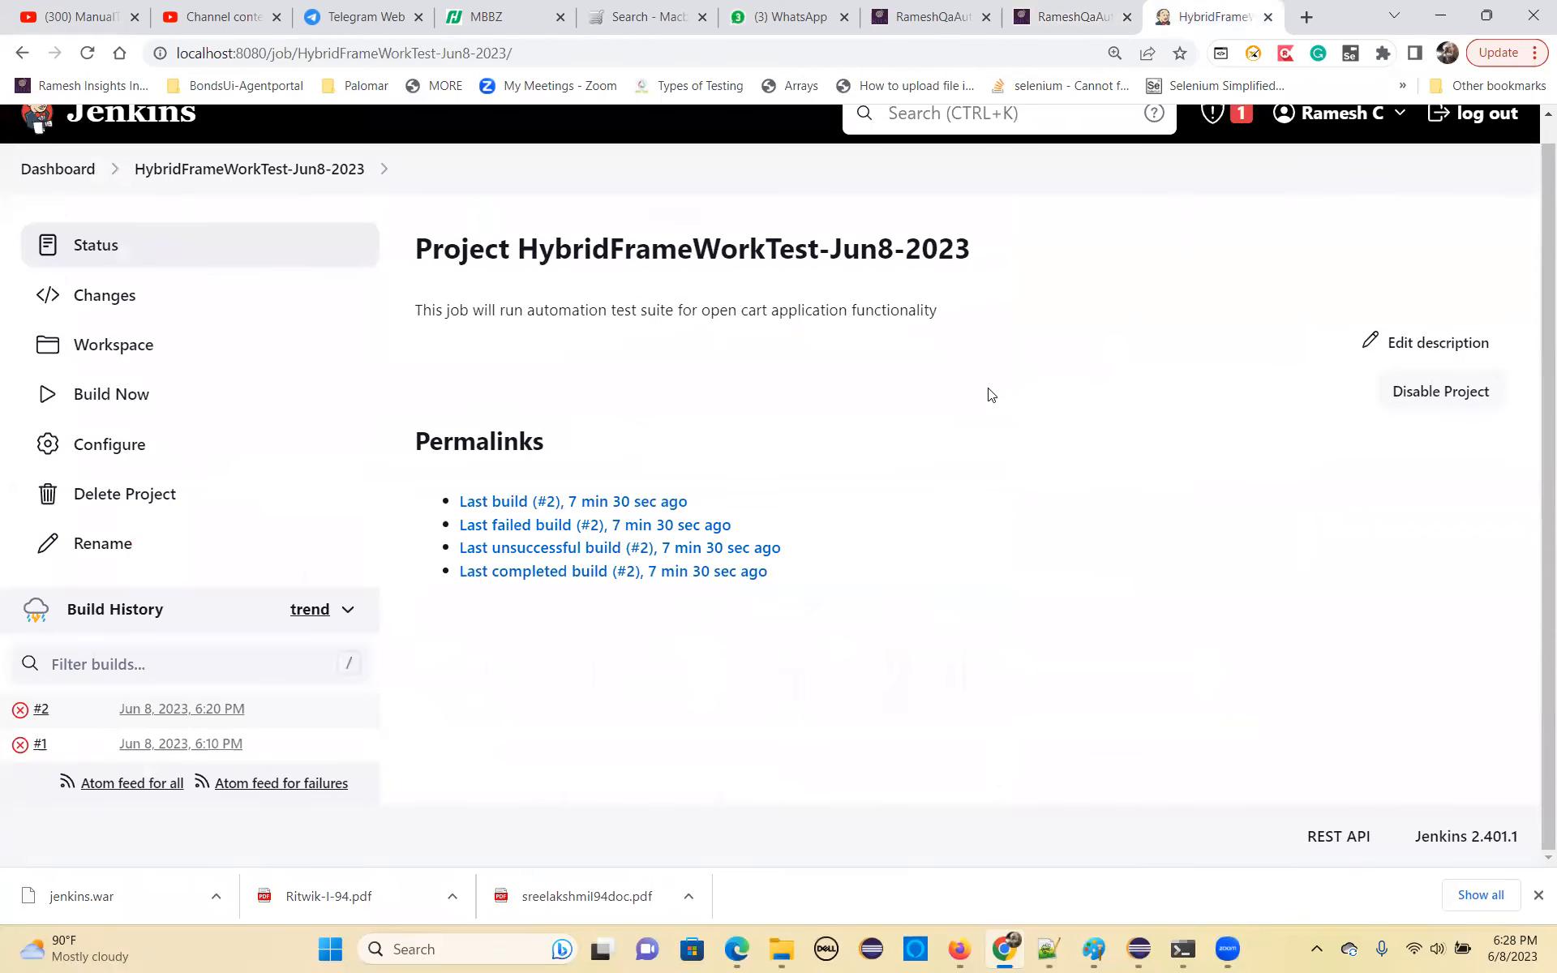
click(65, 176)
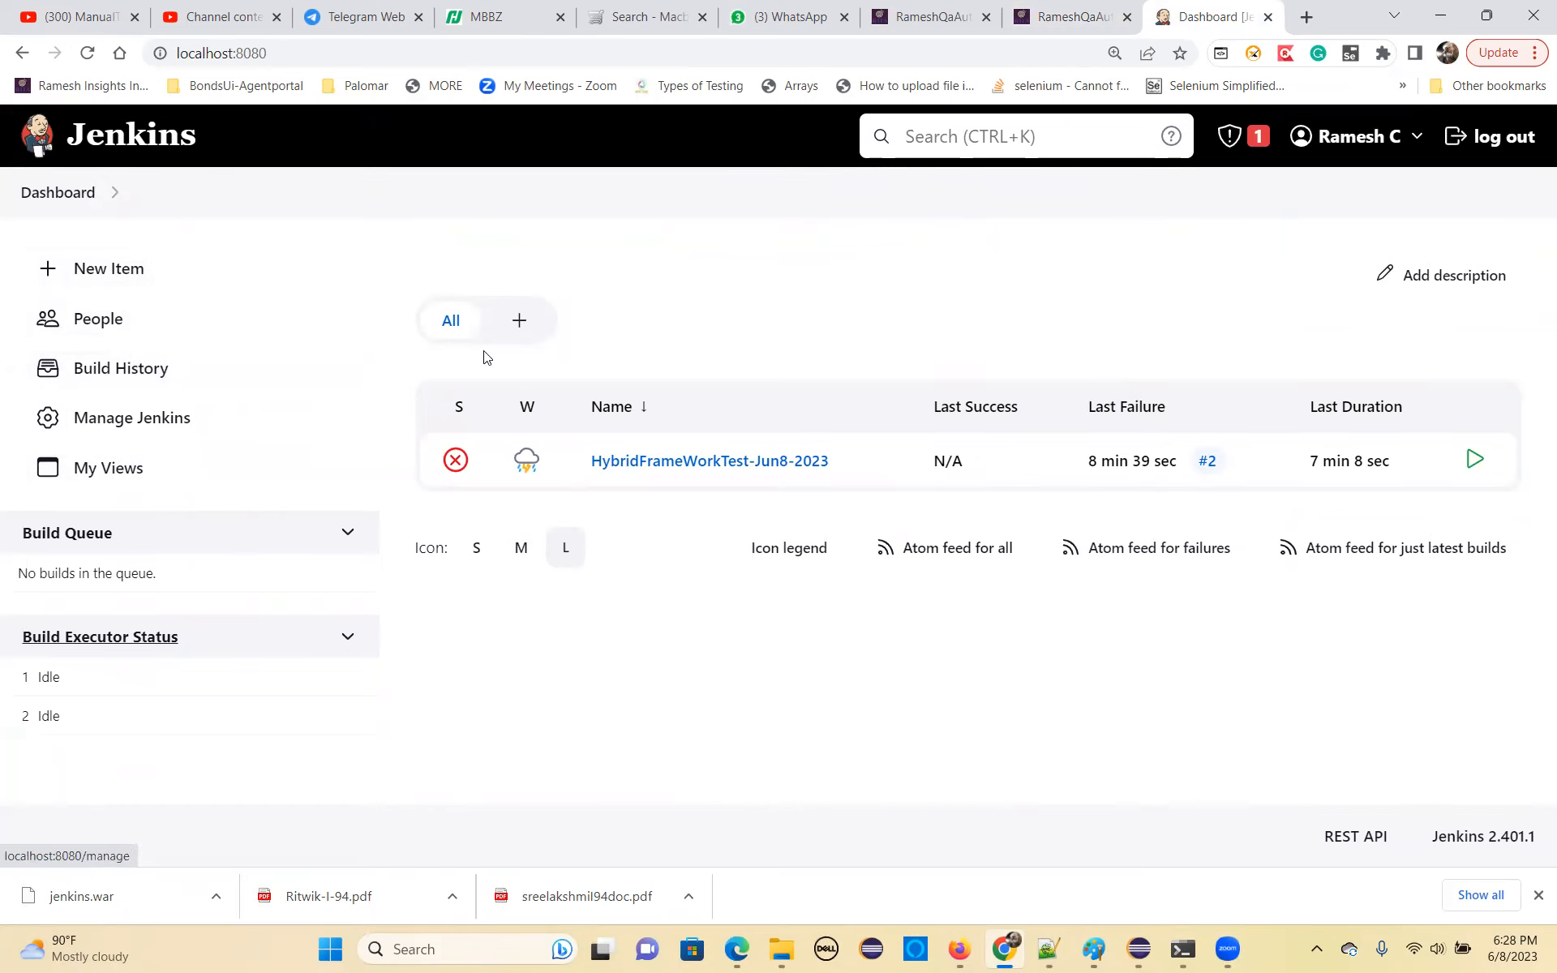
click(95, 276)
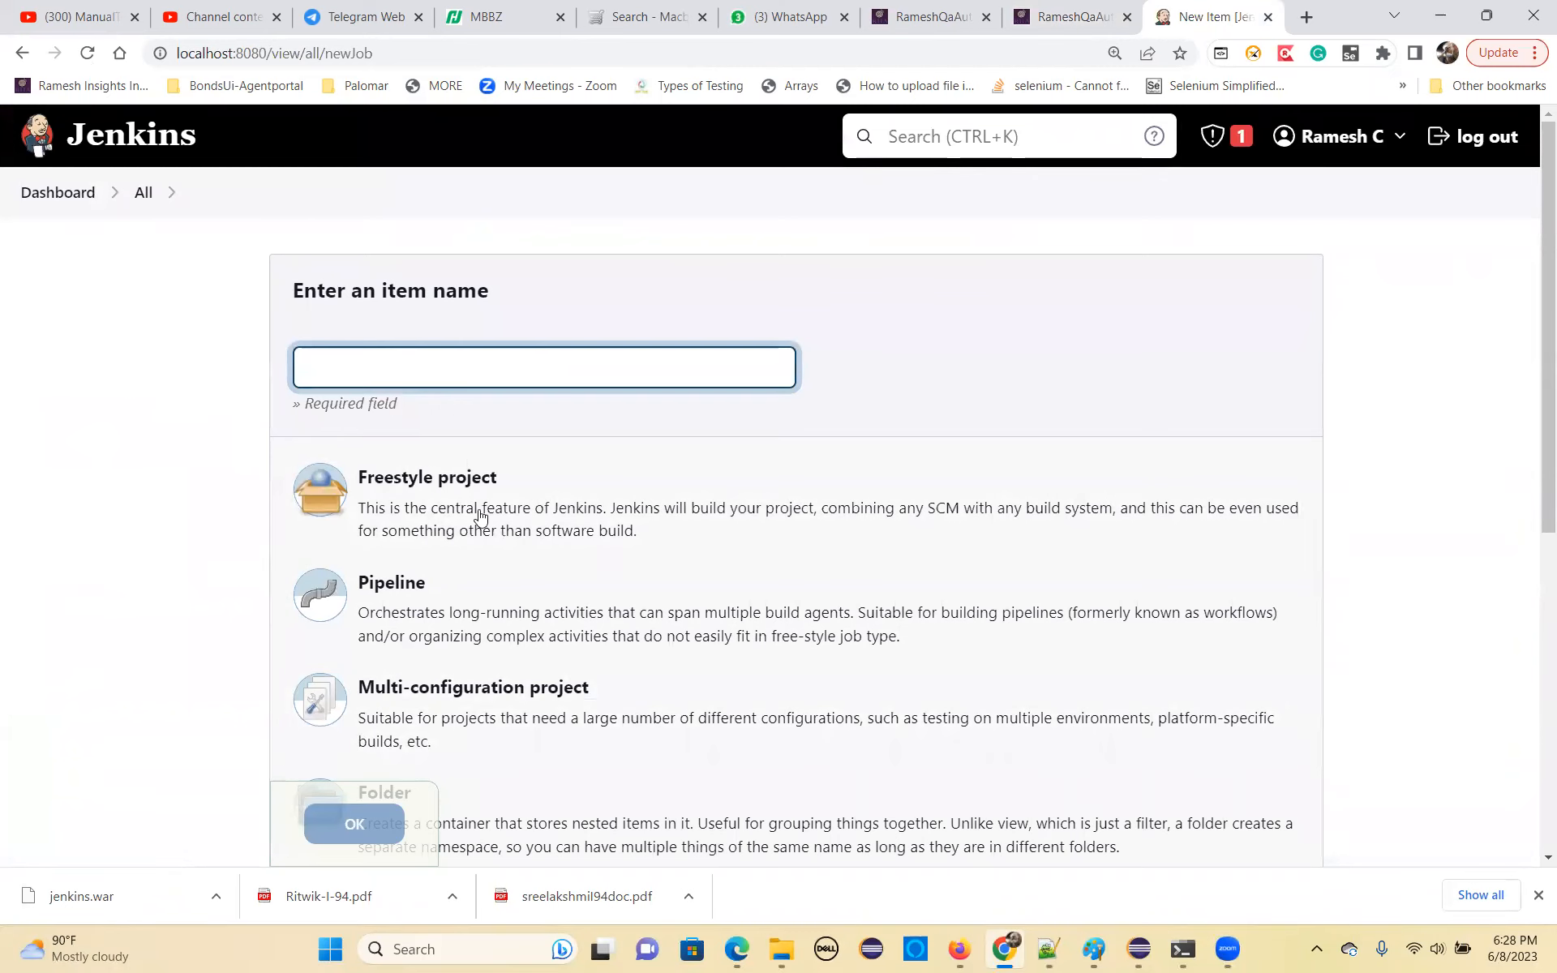
click(29, 195)
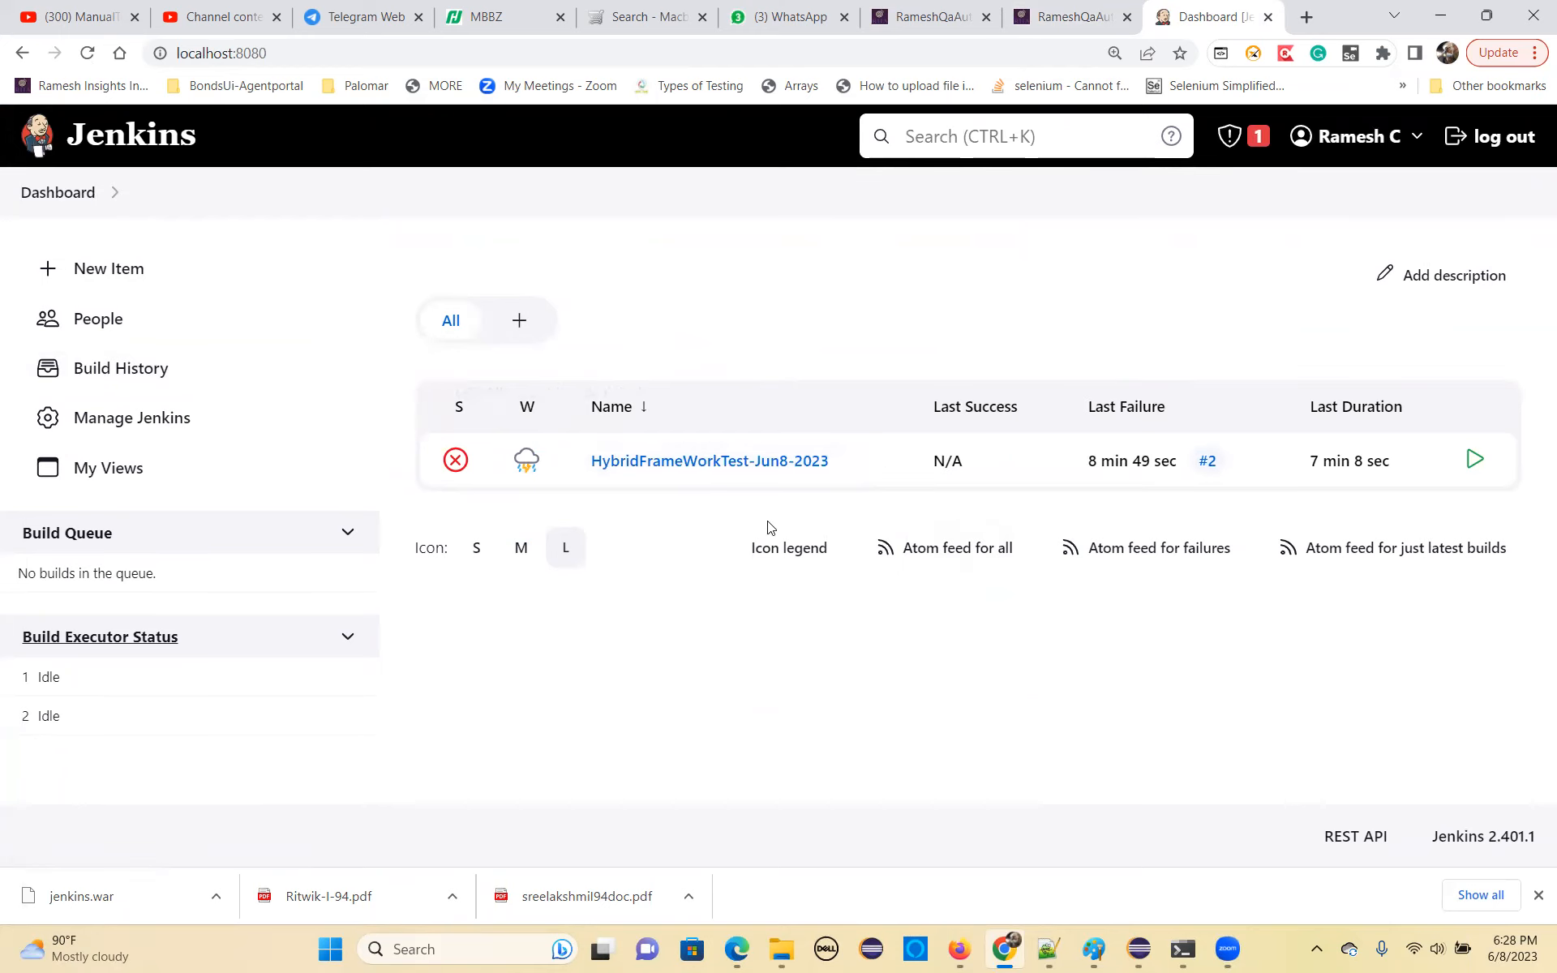
Open the available plugins in the Manage Jenkins plugin settings.
click(140, 429)
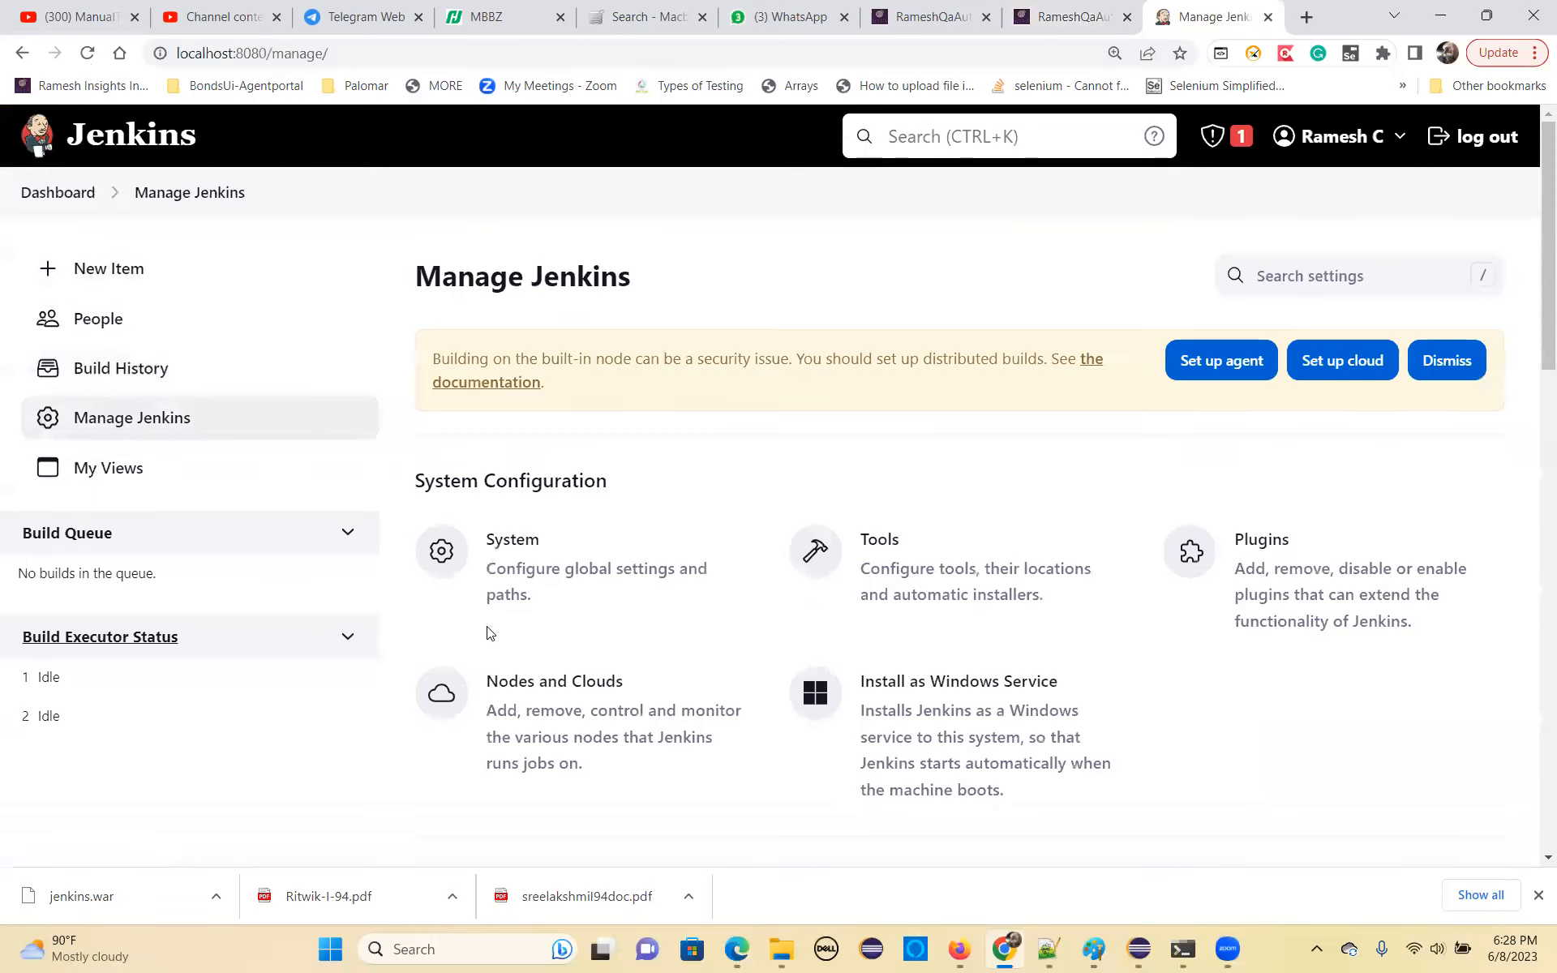
click(1283, 549)
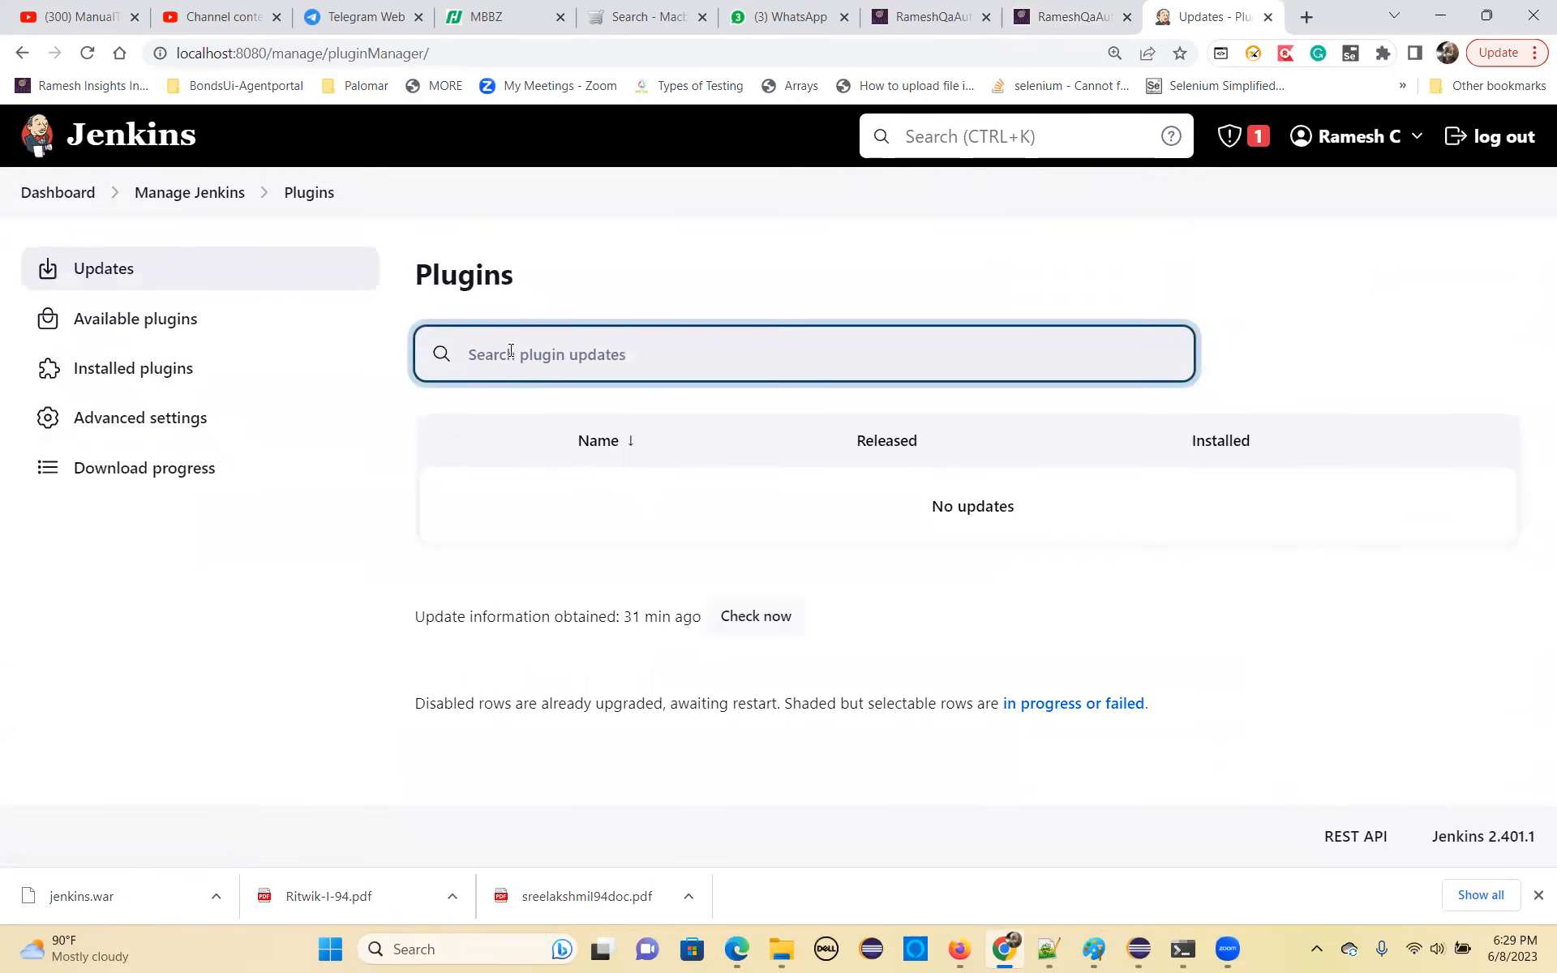
click(187, 324)
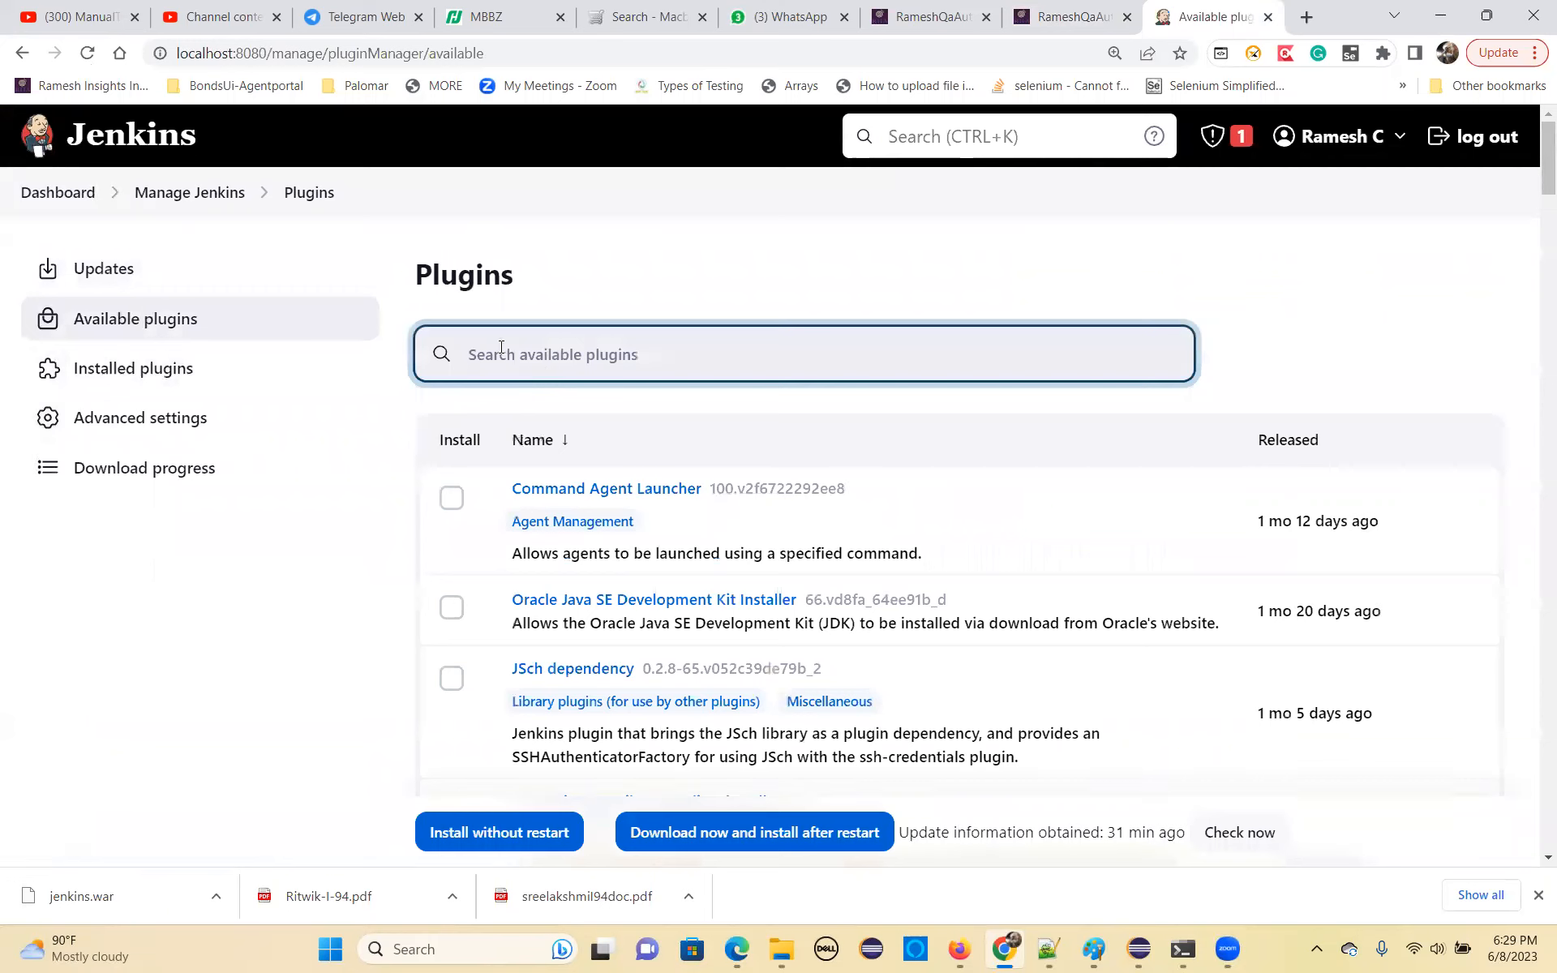
Search the available plugins for "HTML publish" and install the HTML Publisher plugin without restart.
text(HTML)
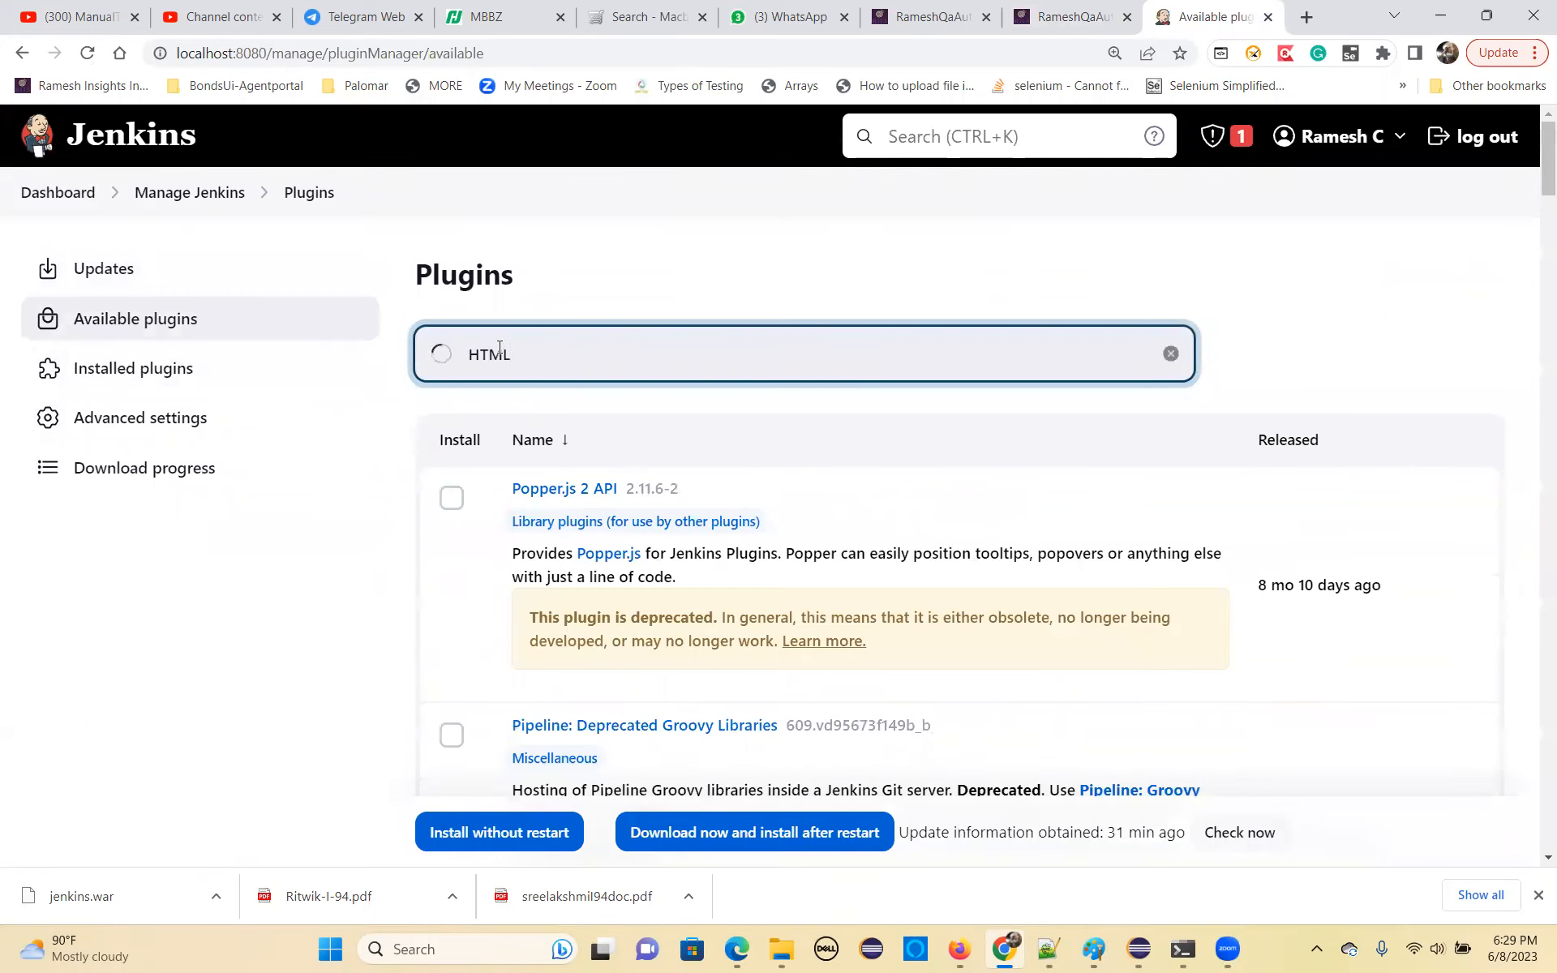
text( pu)
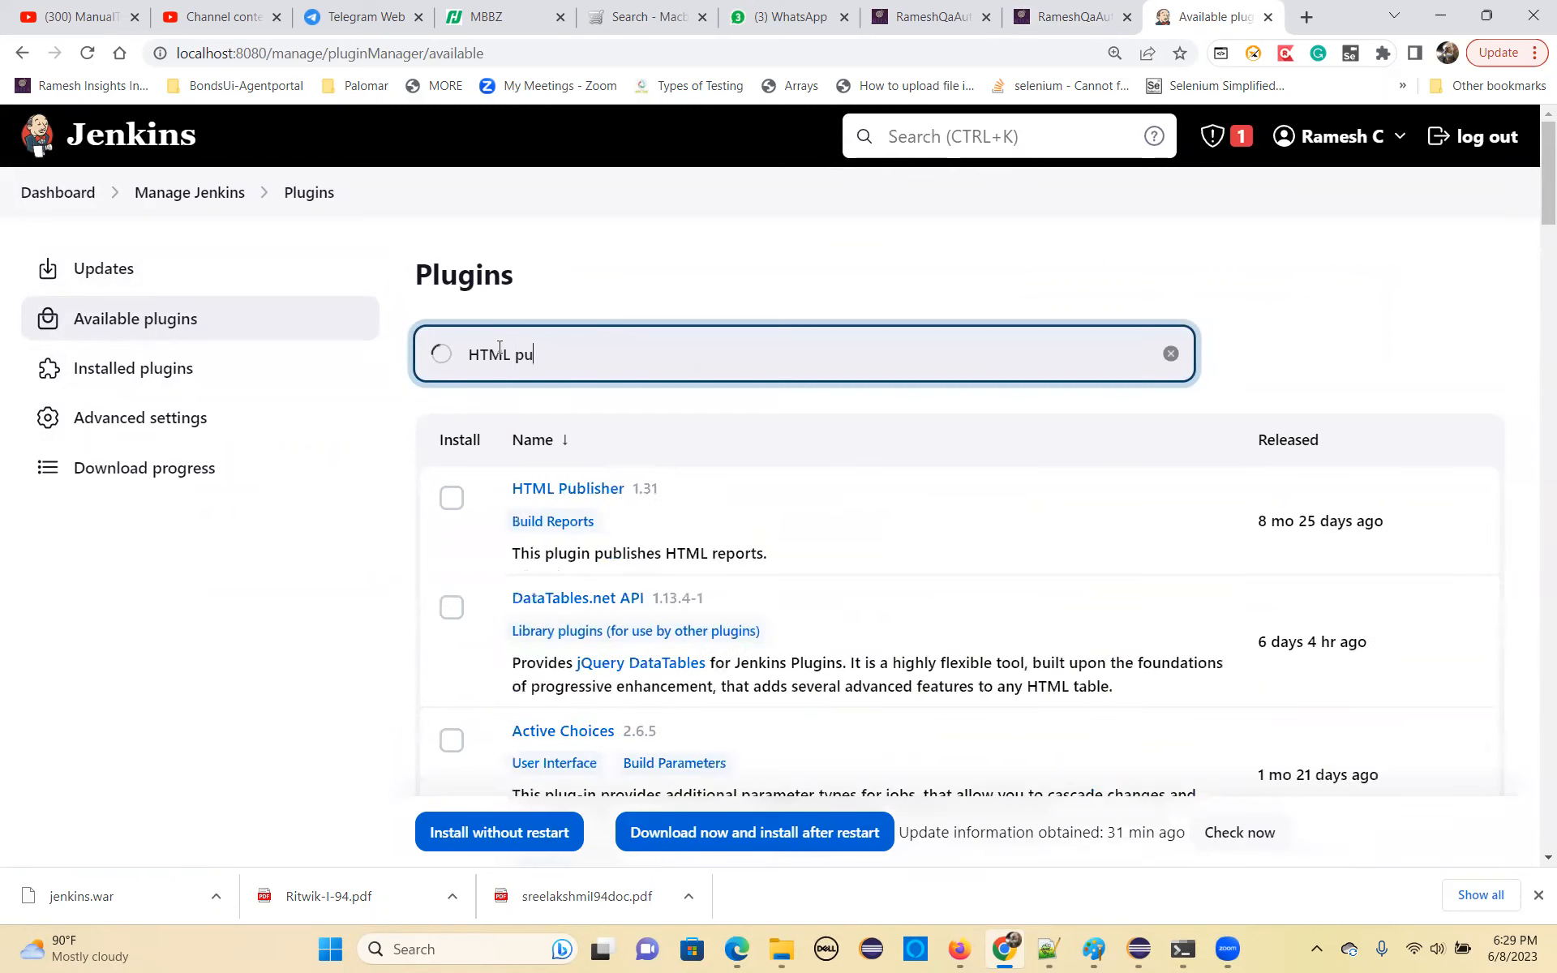
text(blish)
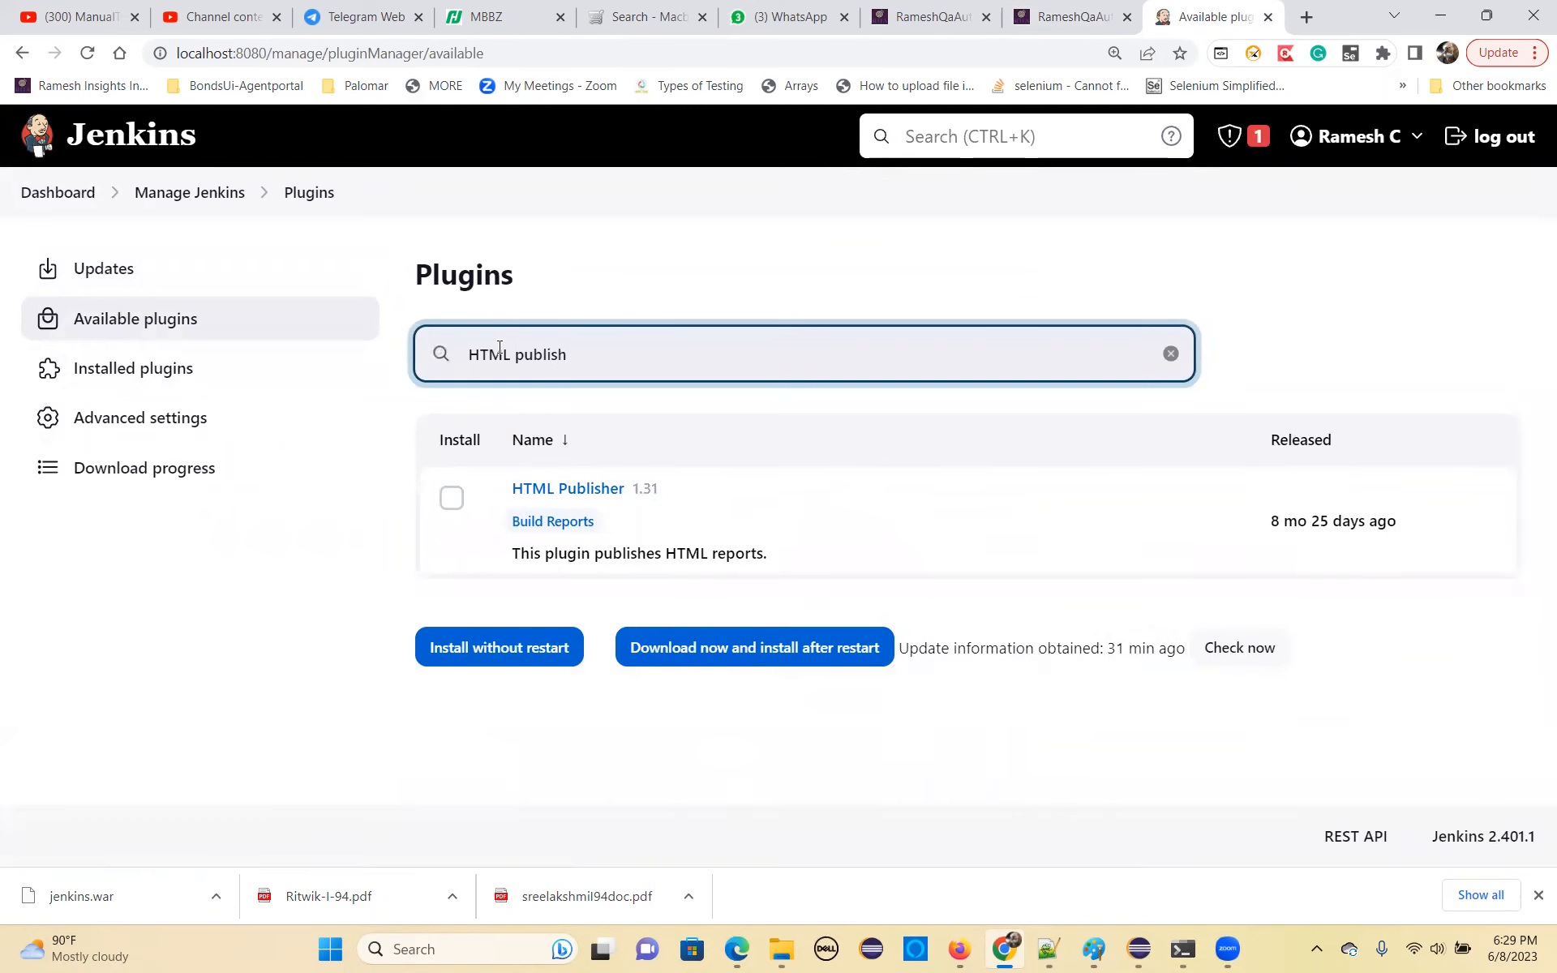
click(452, 497)
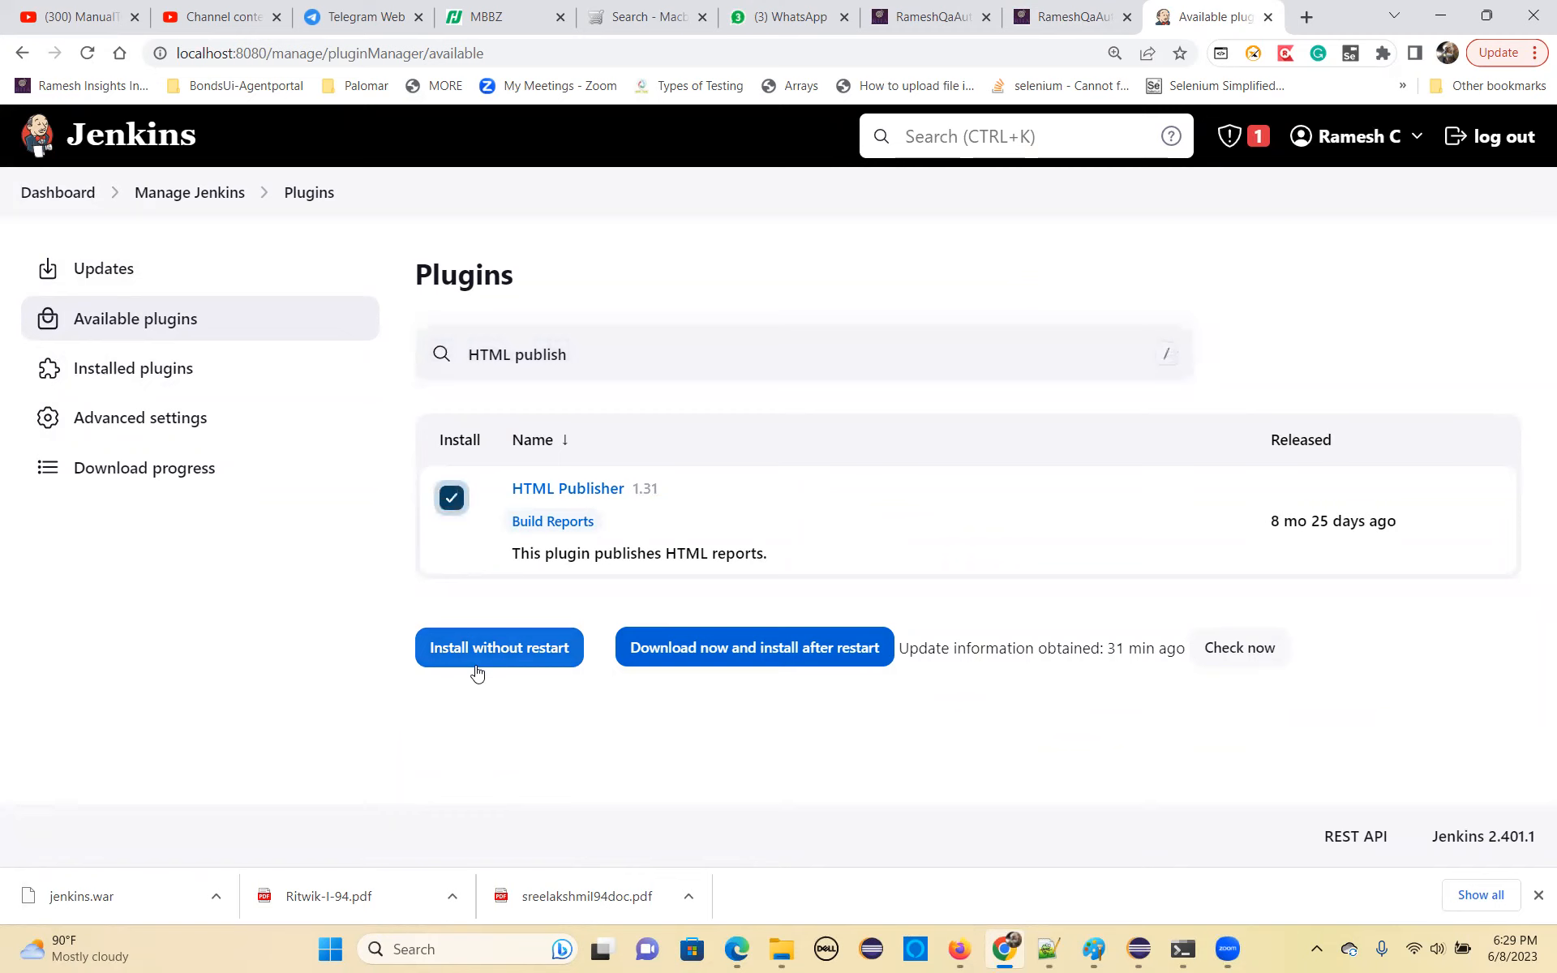
click(527, 663)
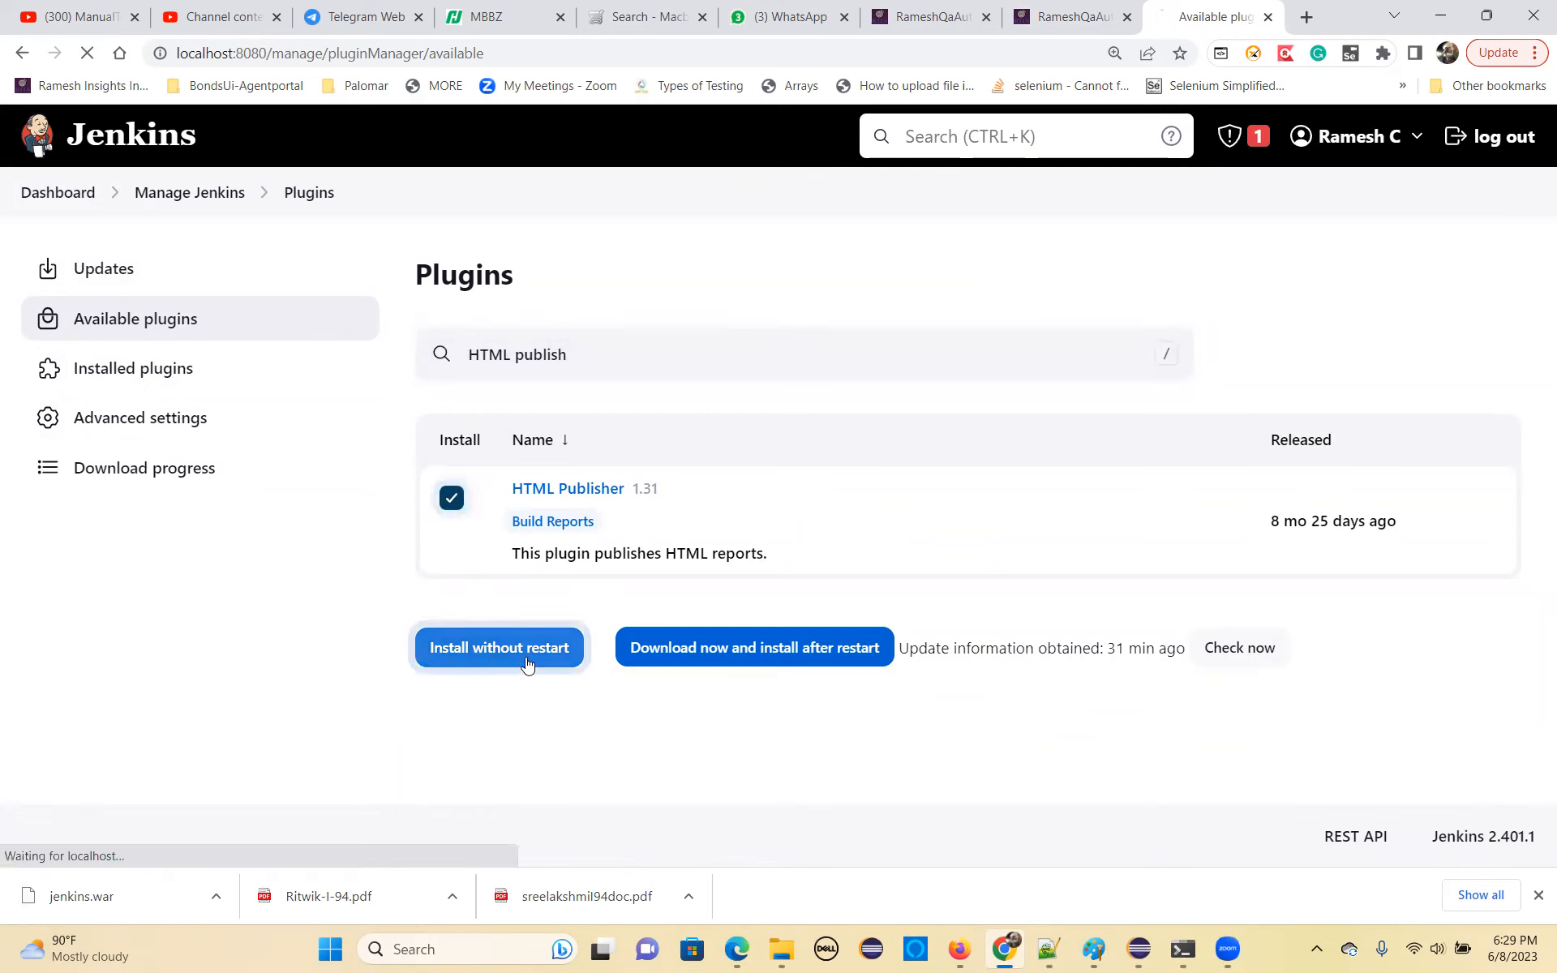
Check the installation status of HTML Publisher in the plugin download progress.
scroll(724, 603, down, 5)
scroll(724, 602, down, 15)
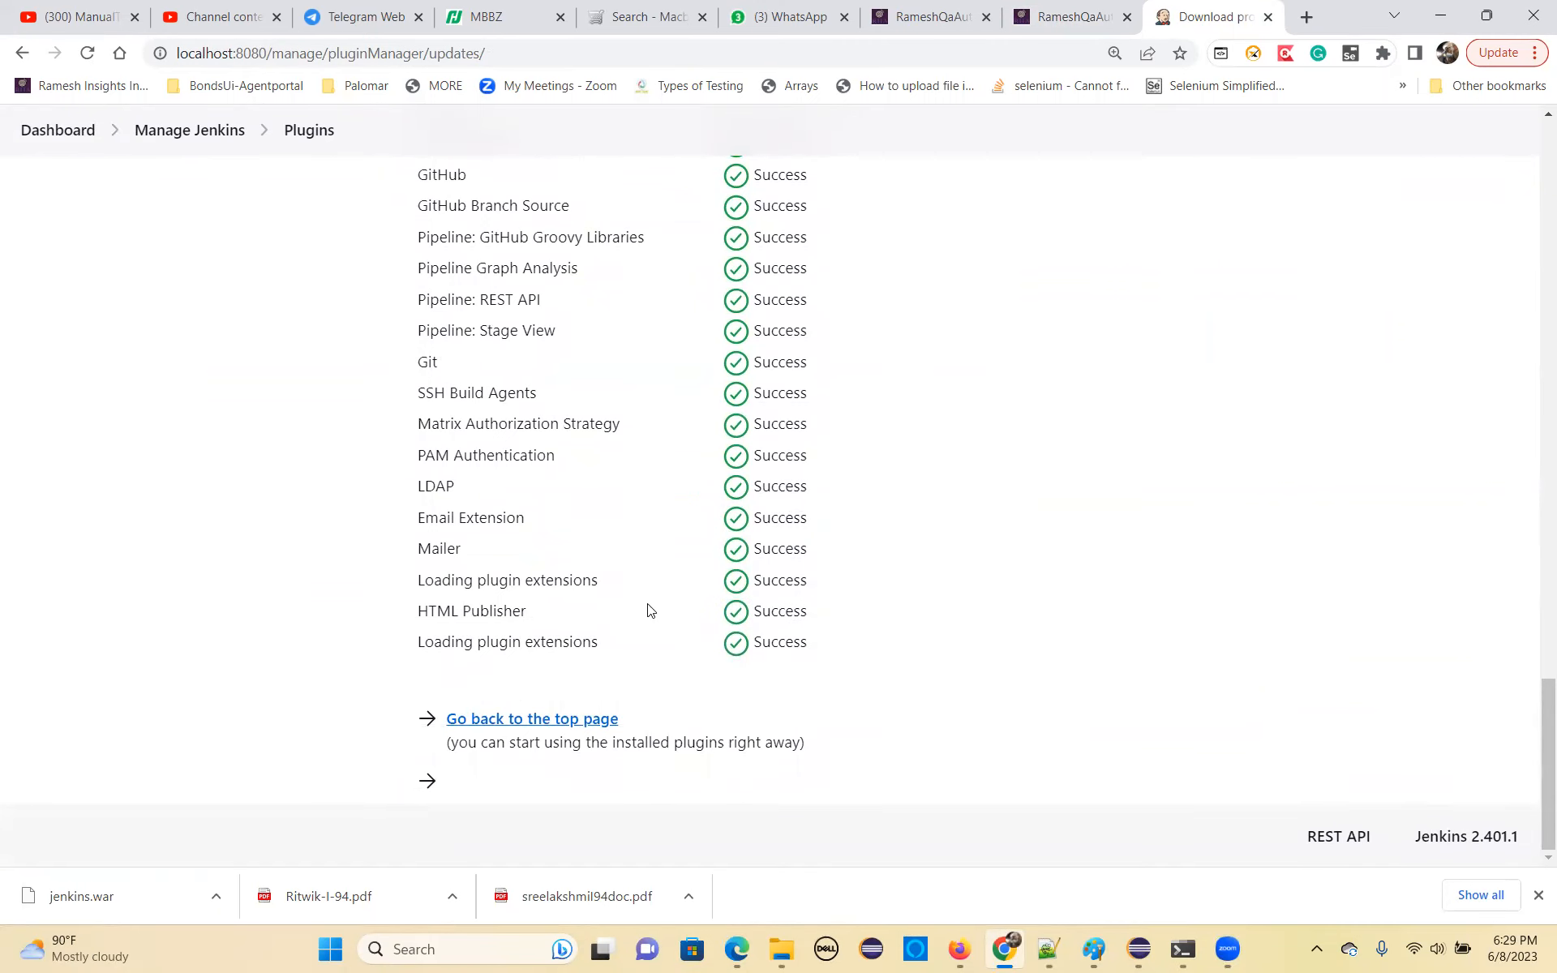
drag(416, 622, 754, 649)
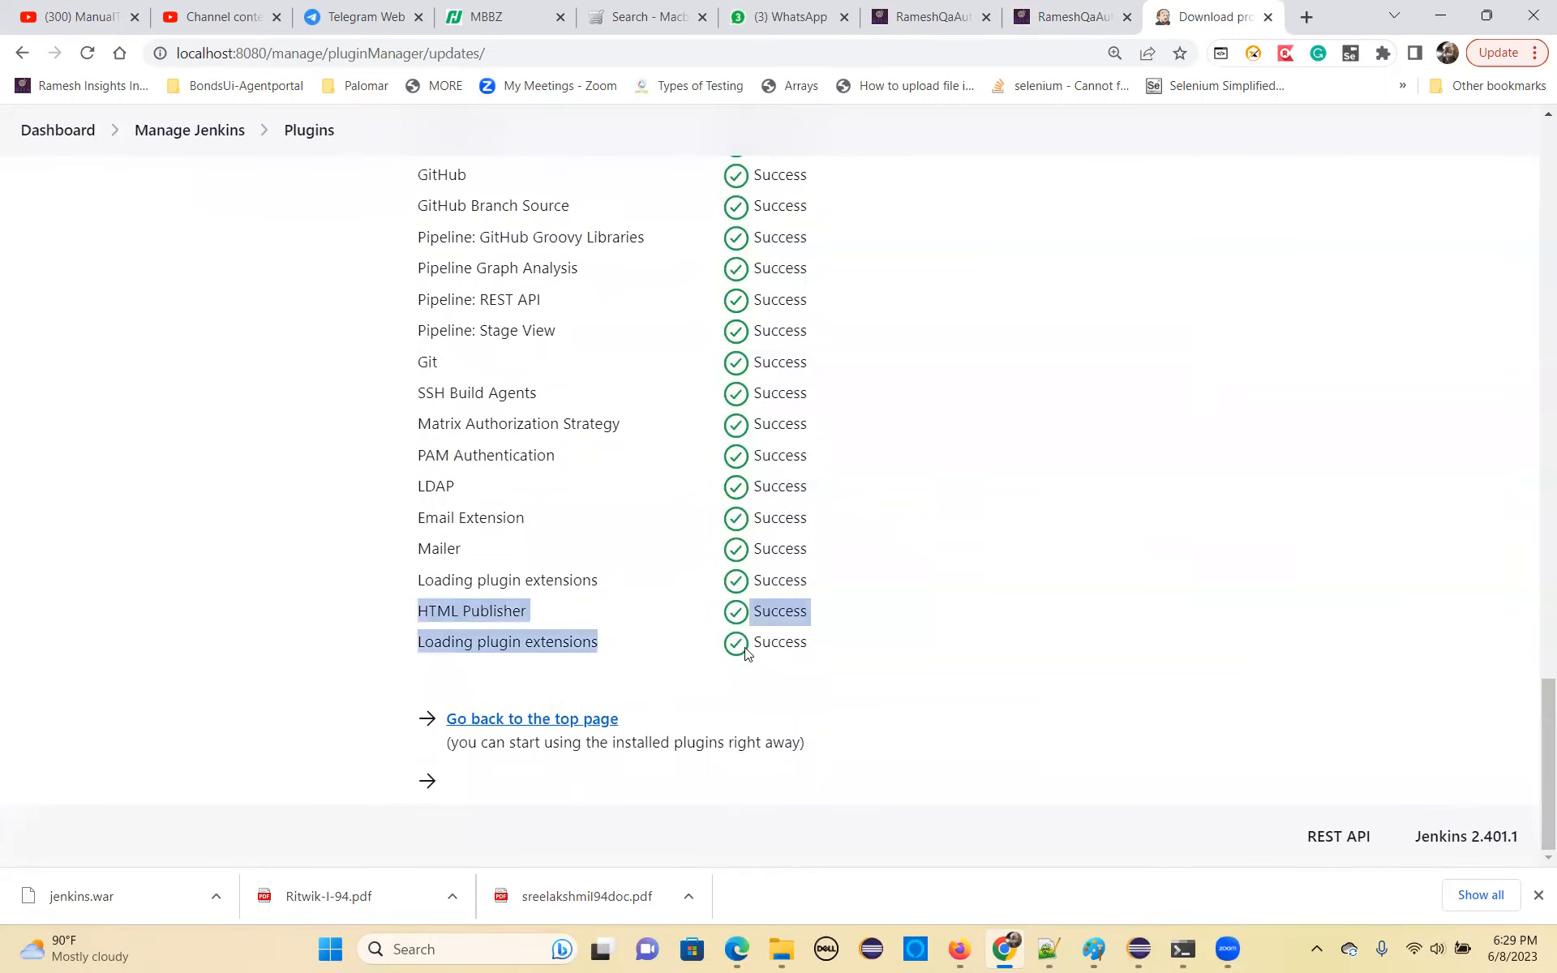
scroll(454, 539, up, 15)
scroll(322, 536, up, 5)
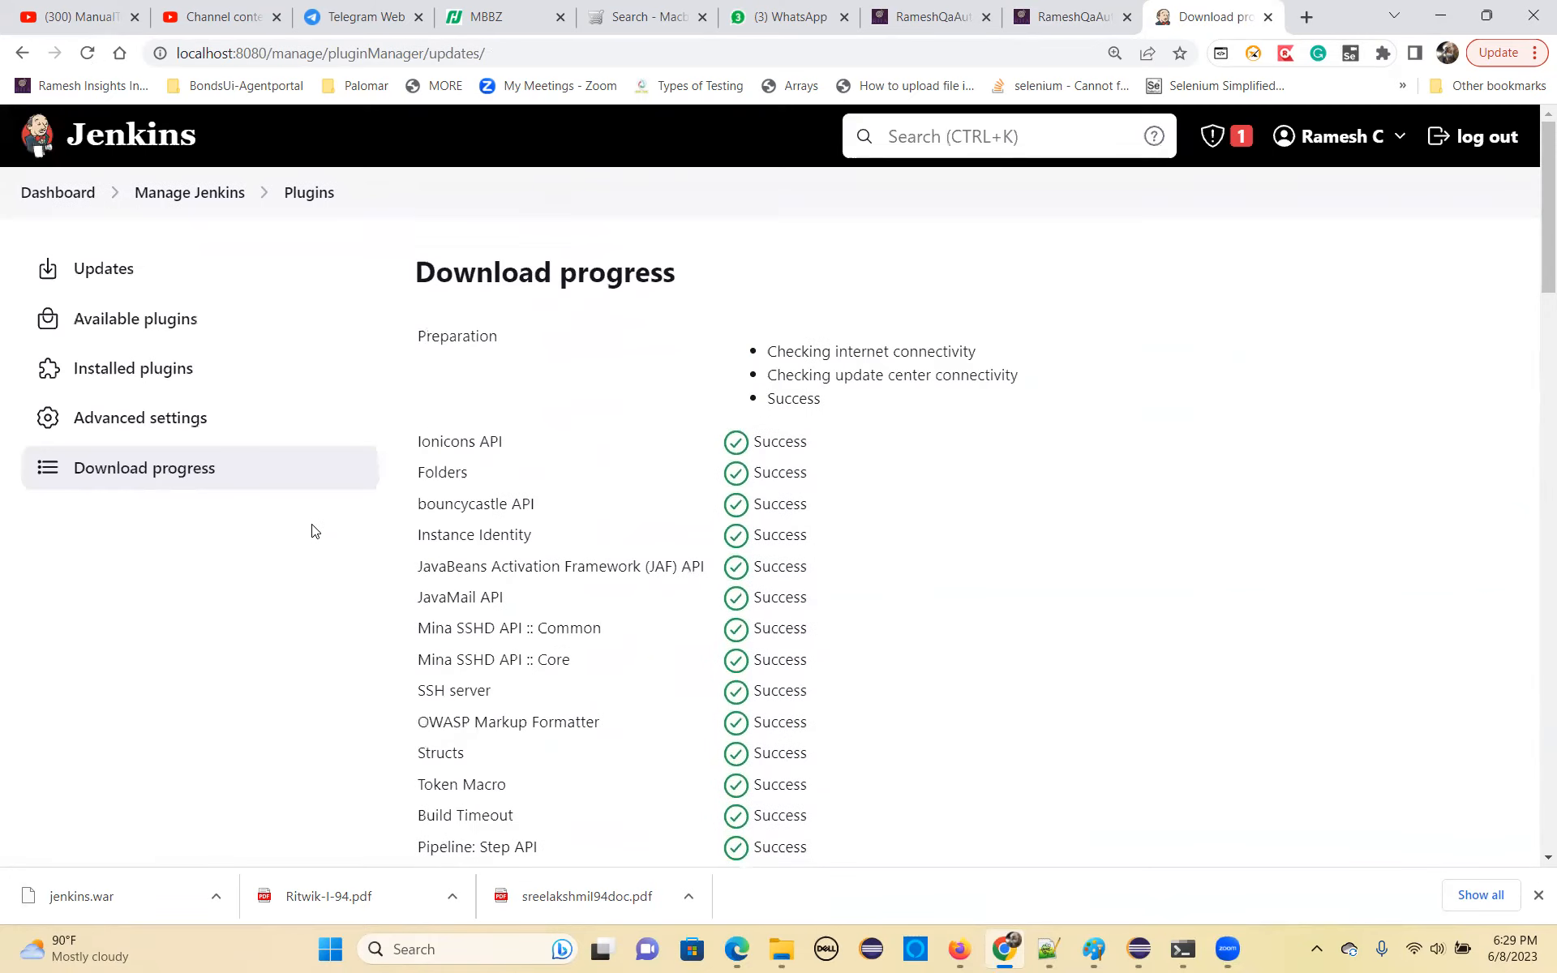
Search the available plugins for "gree", install Green Balls without restart, and check its installation status.
click(130, 319)
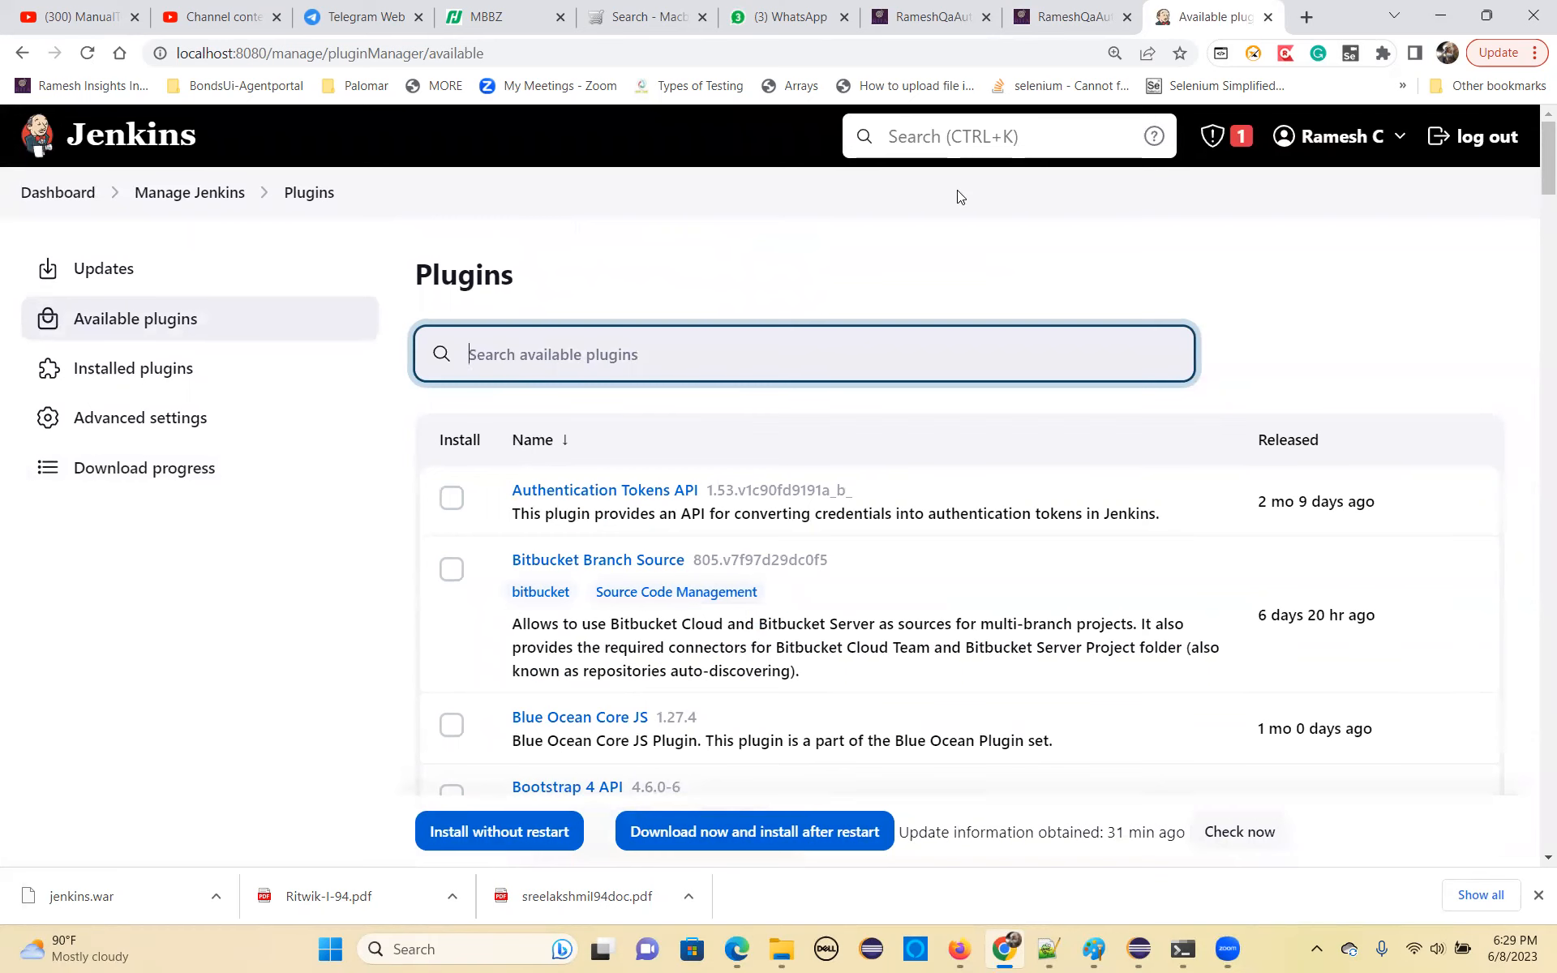
text(gree)
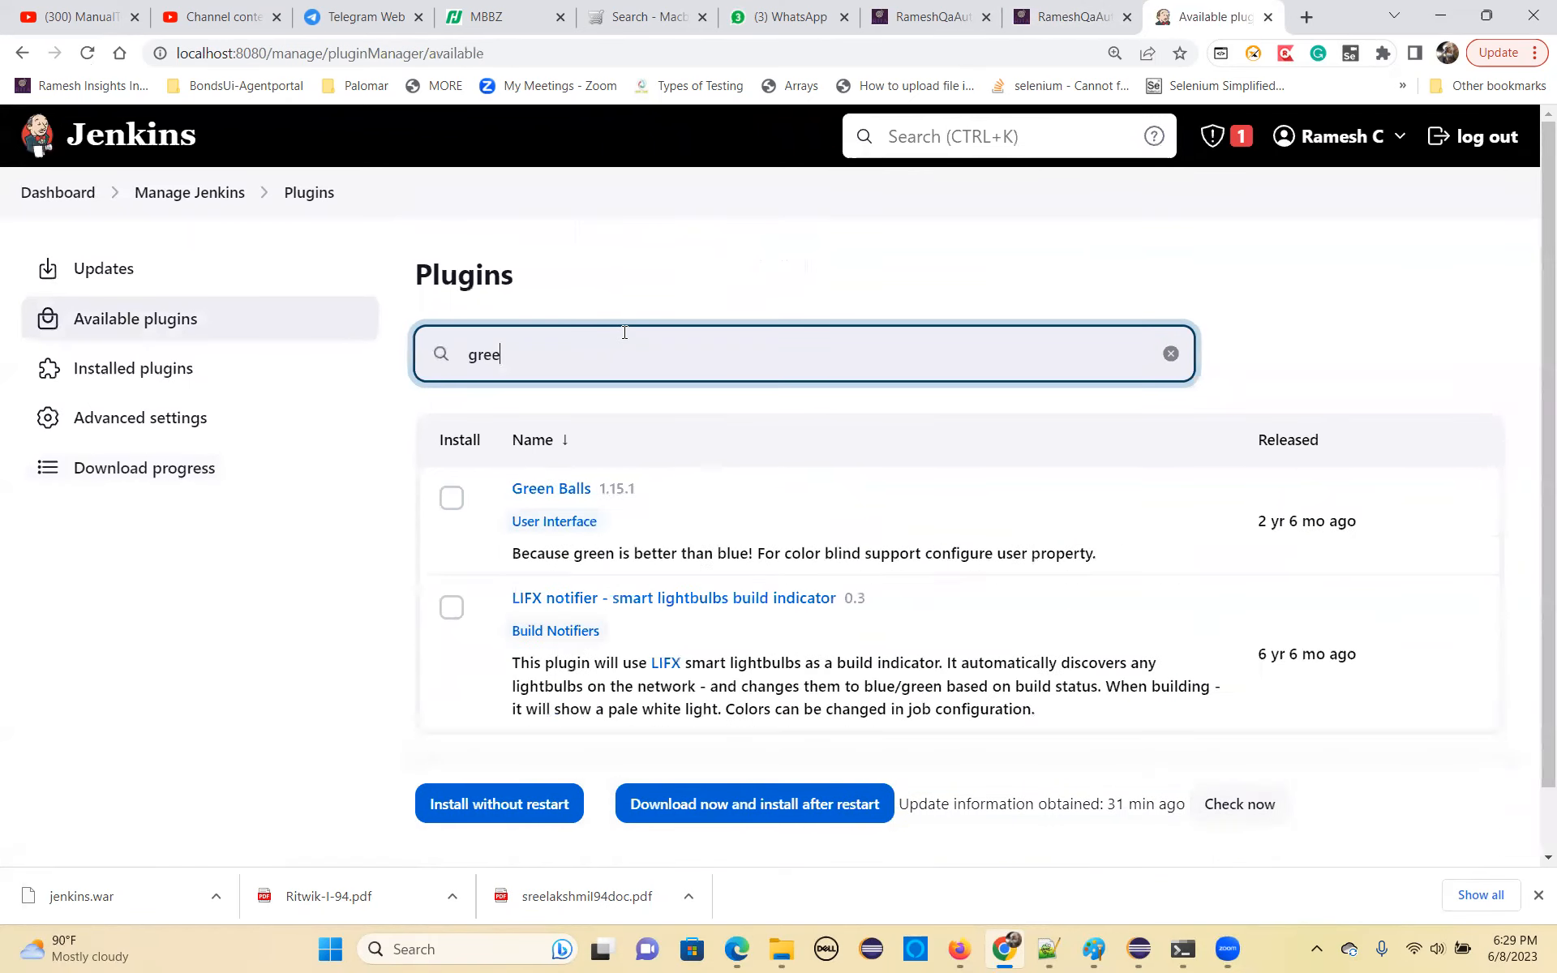
click(452, 498)
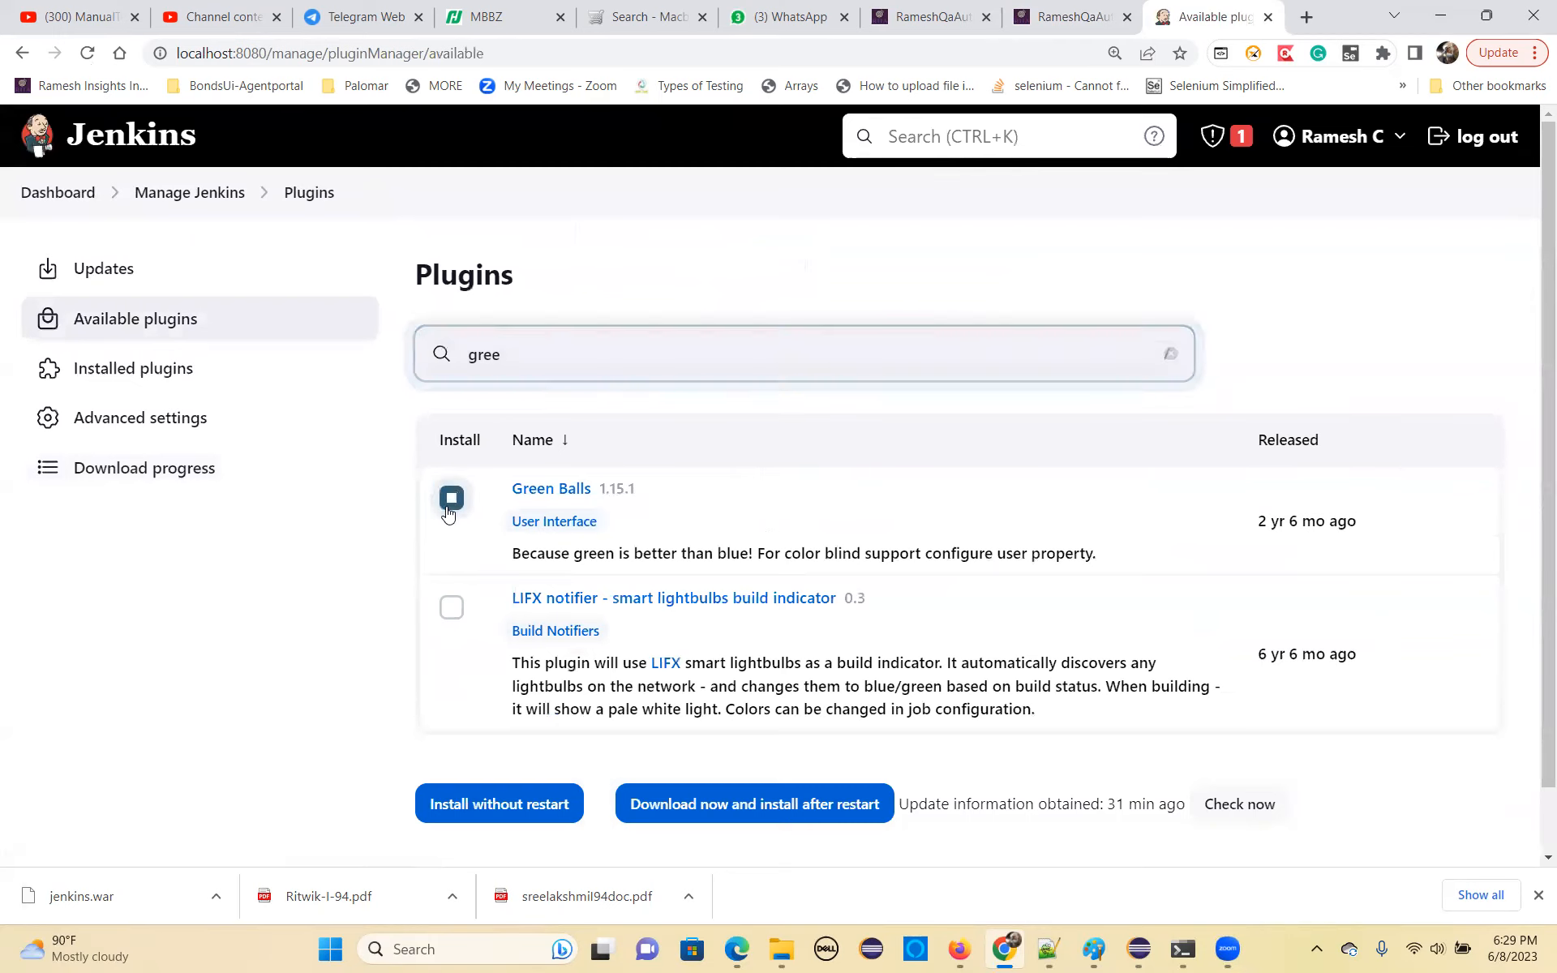
click(481, 815)
scroll(652, 645, down, 5)
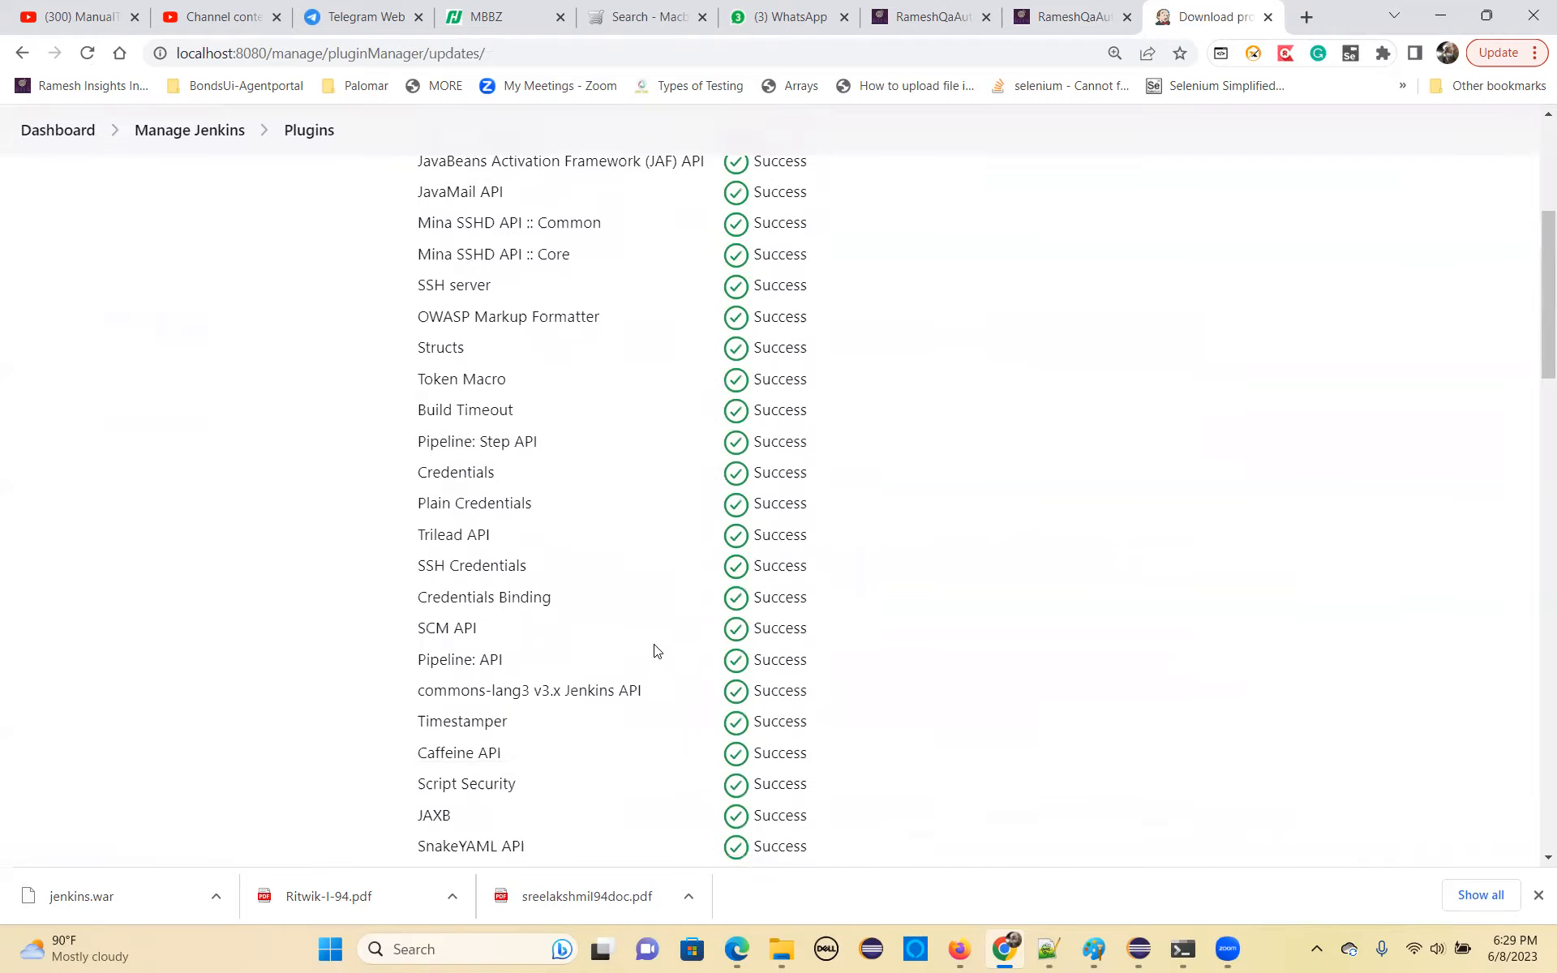
scroll(657, 651, down, 20)
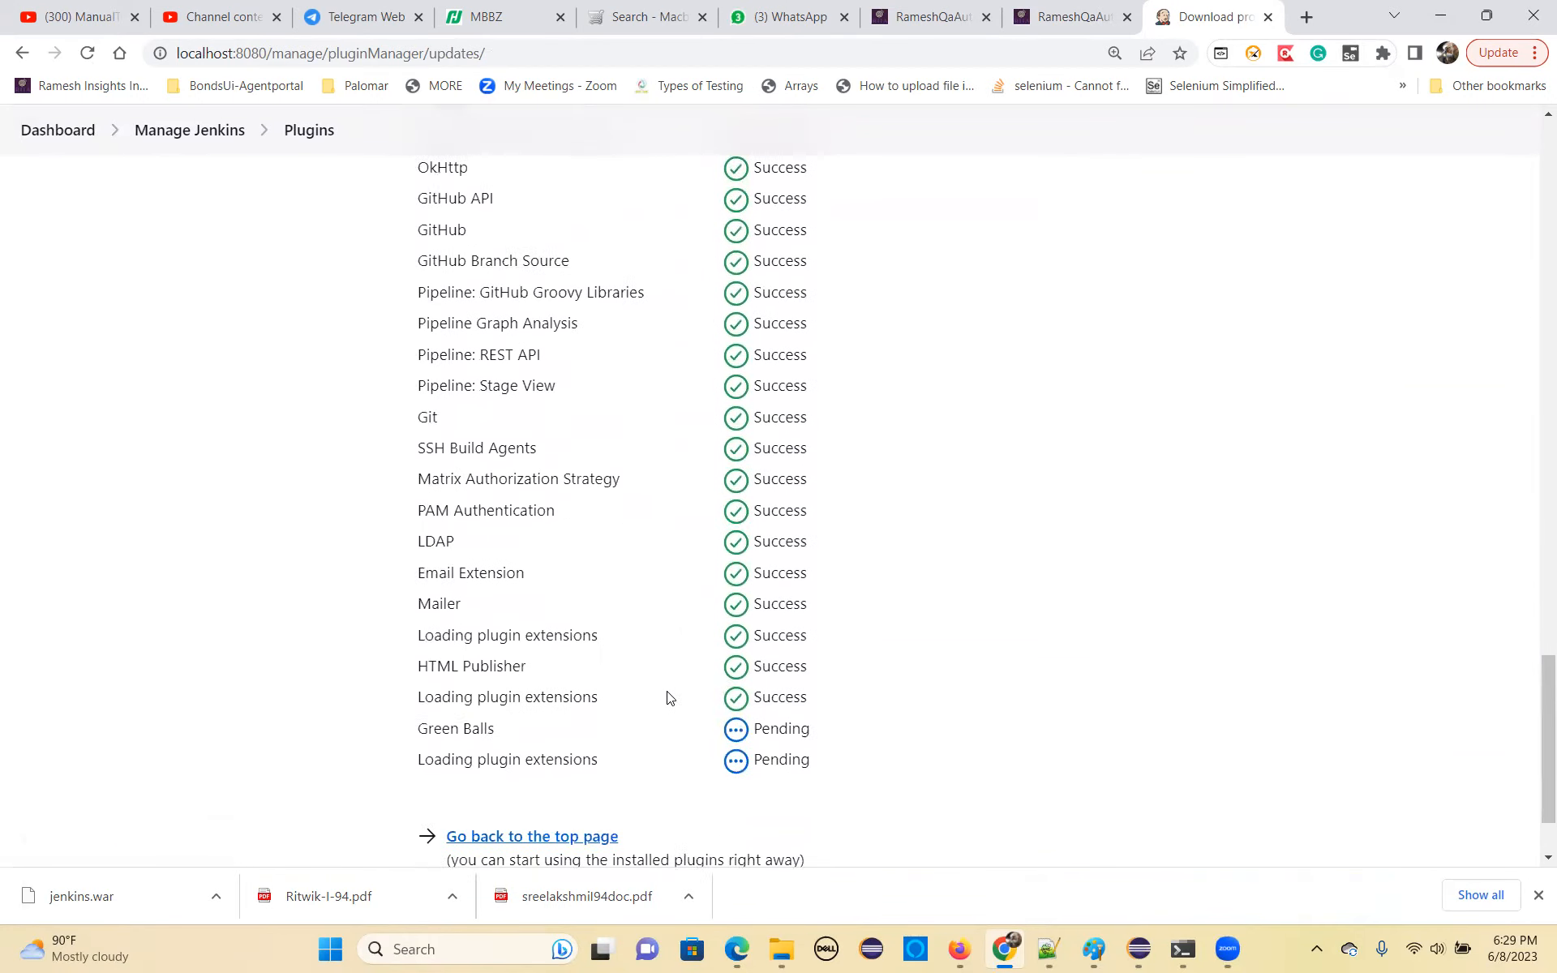
scroll(670, 698, down, 2)
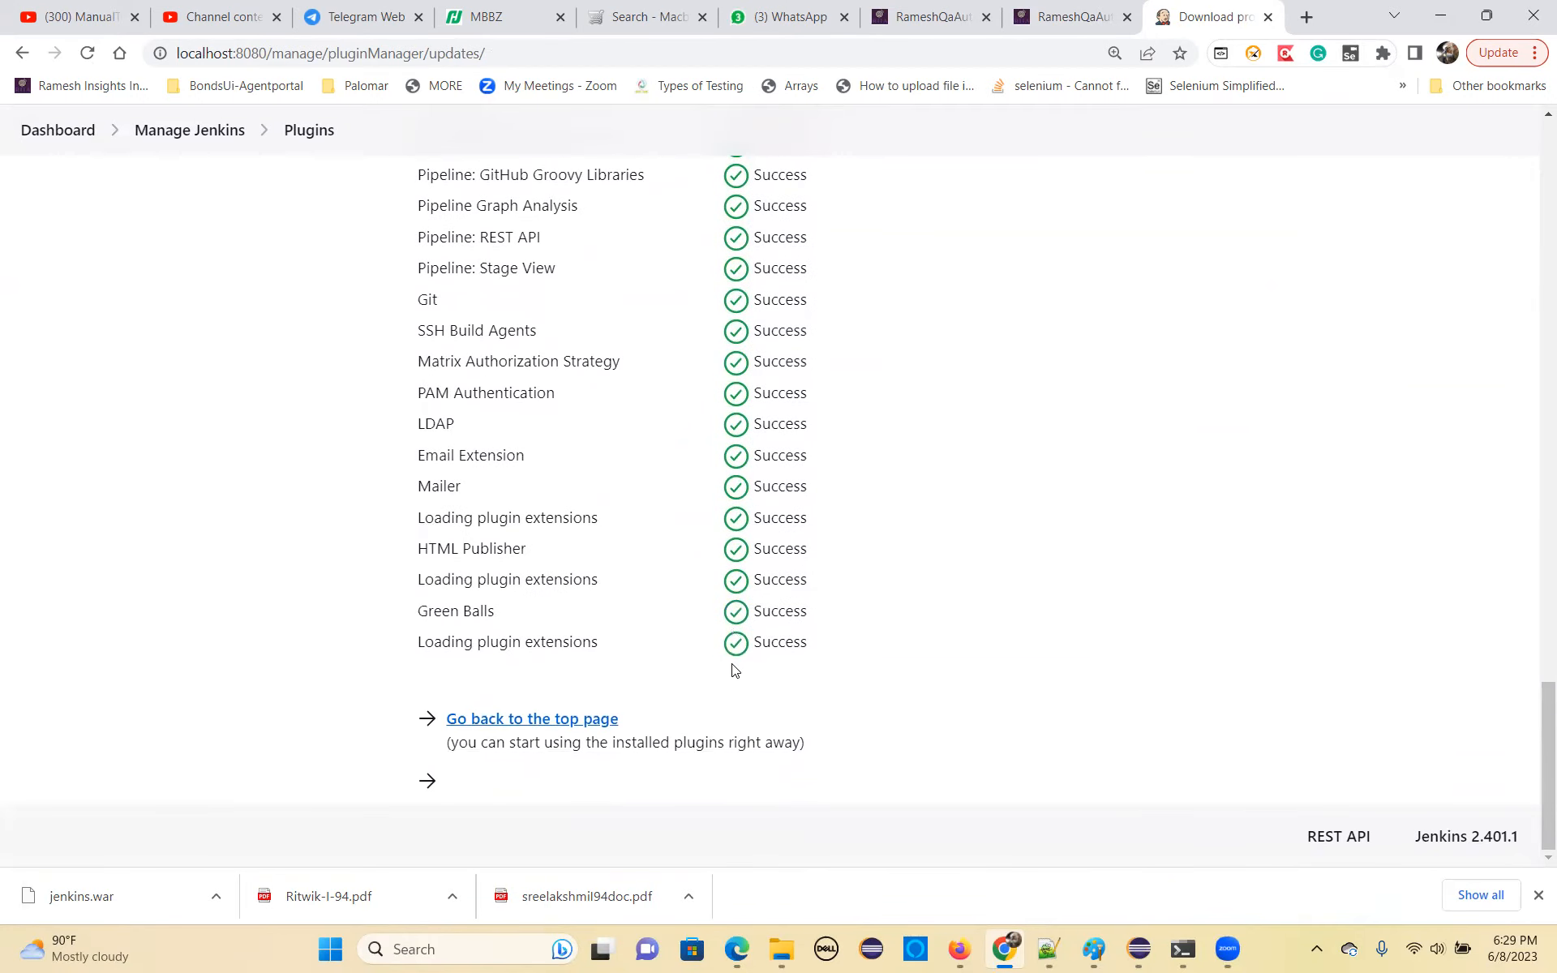
Reopen the available plugins and consult the blog's list of recommended Jenkins plugins before returning to Jenkins.
scroll(579, 511, up, 20)
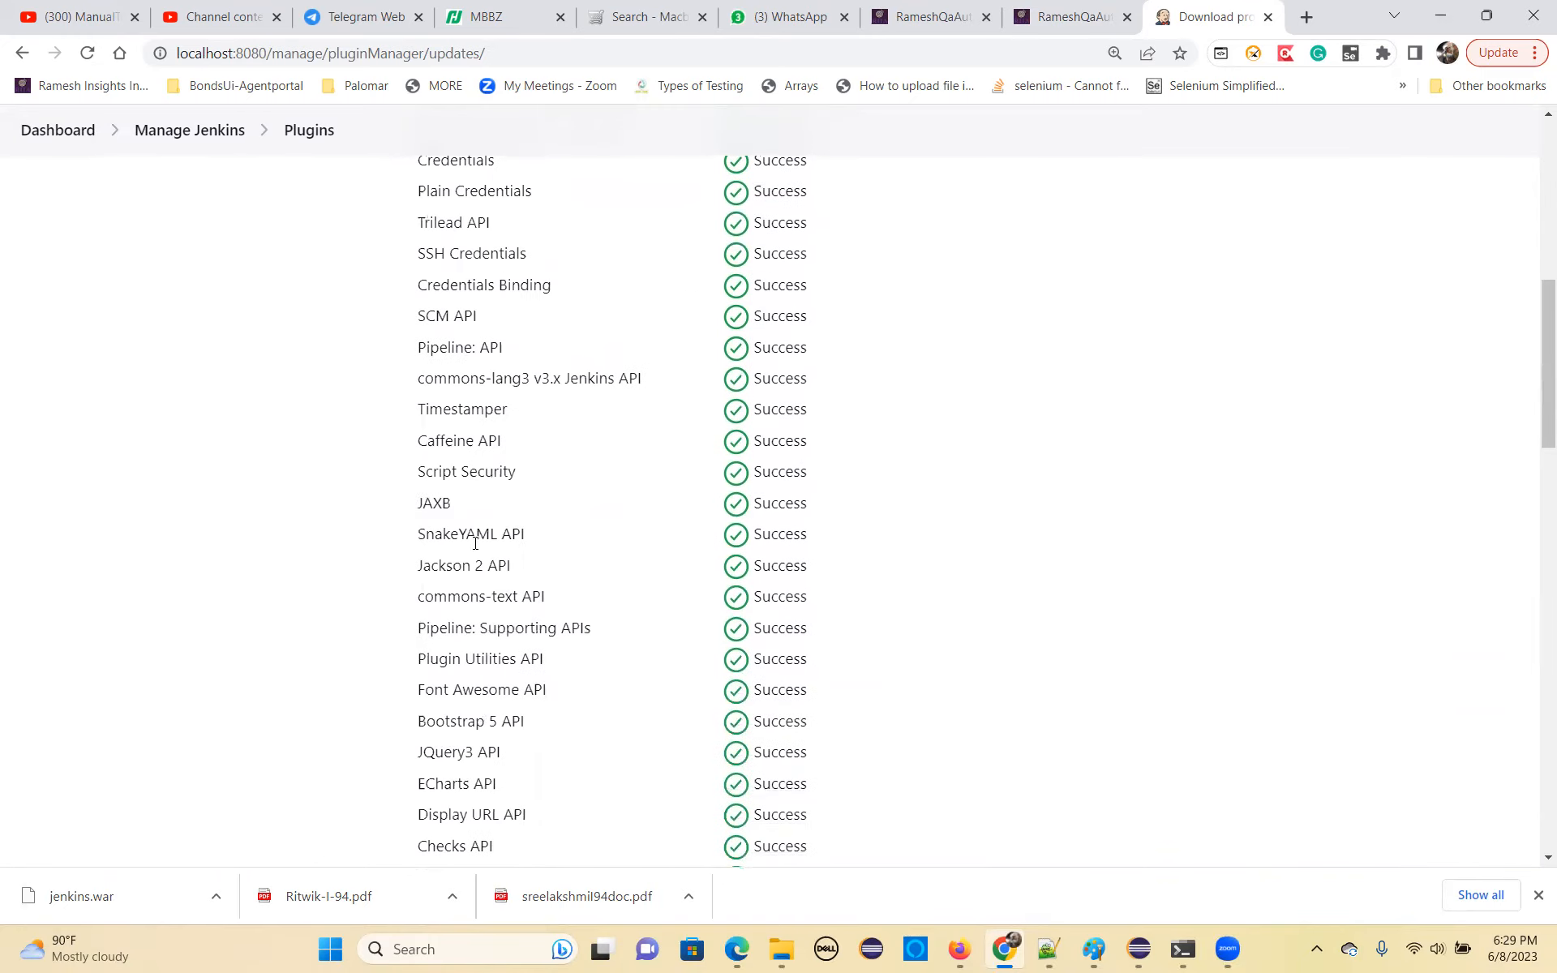
scroll(474, 548, up, 2)
click(130, 317)
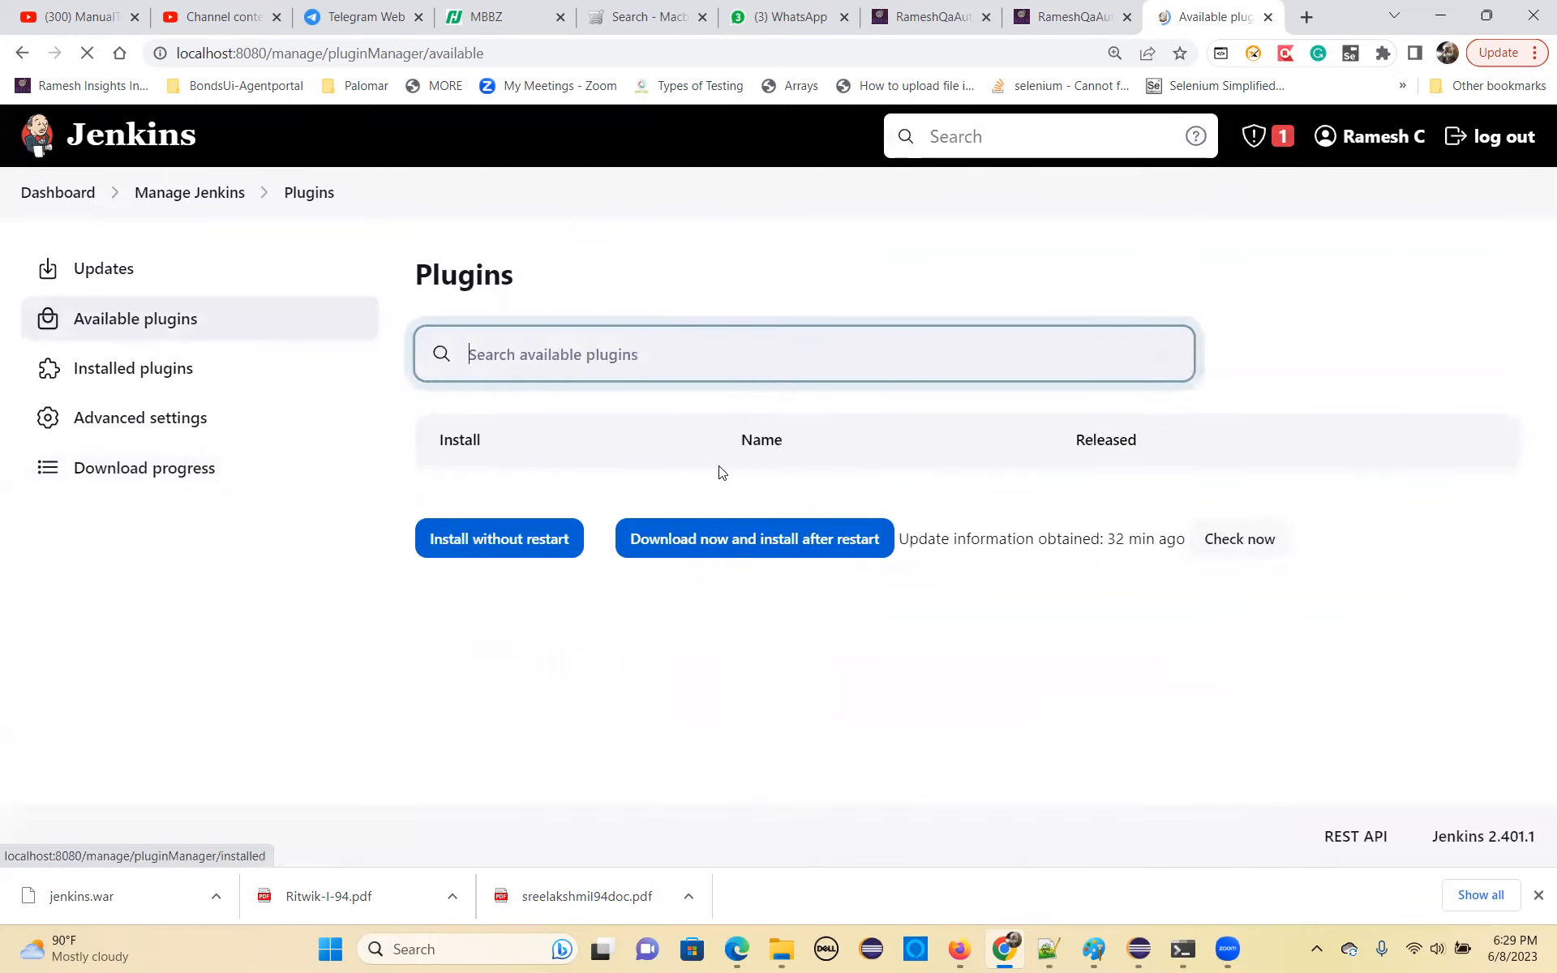
click(1070, 17)
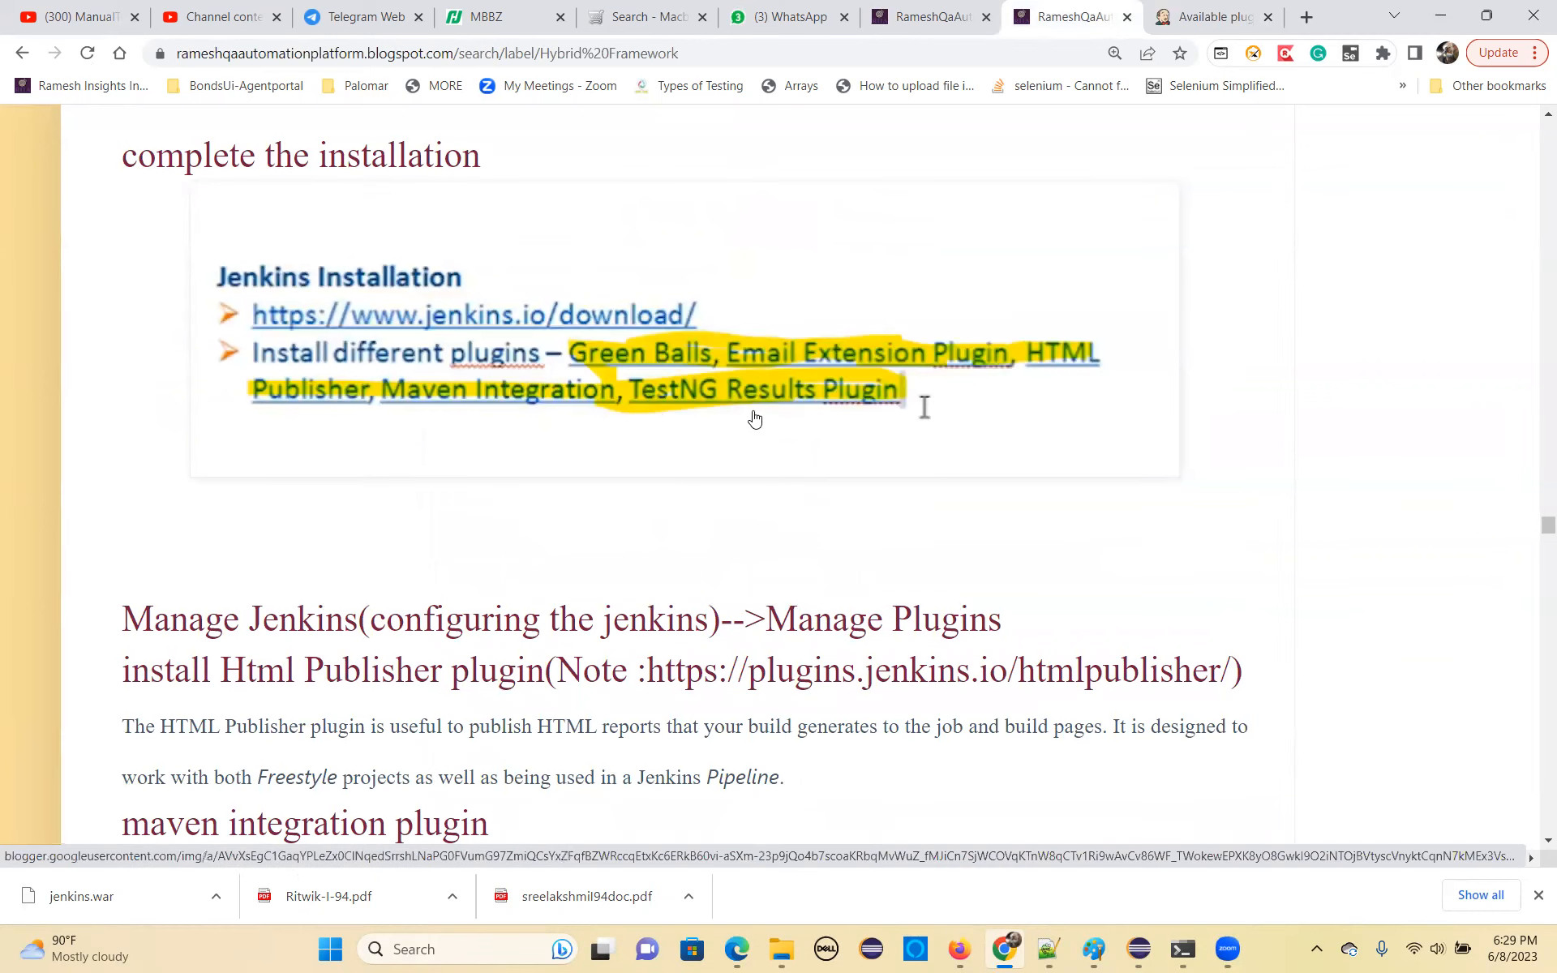
click(1192, 8)
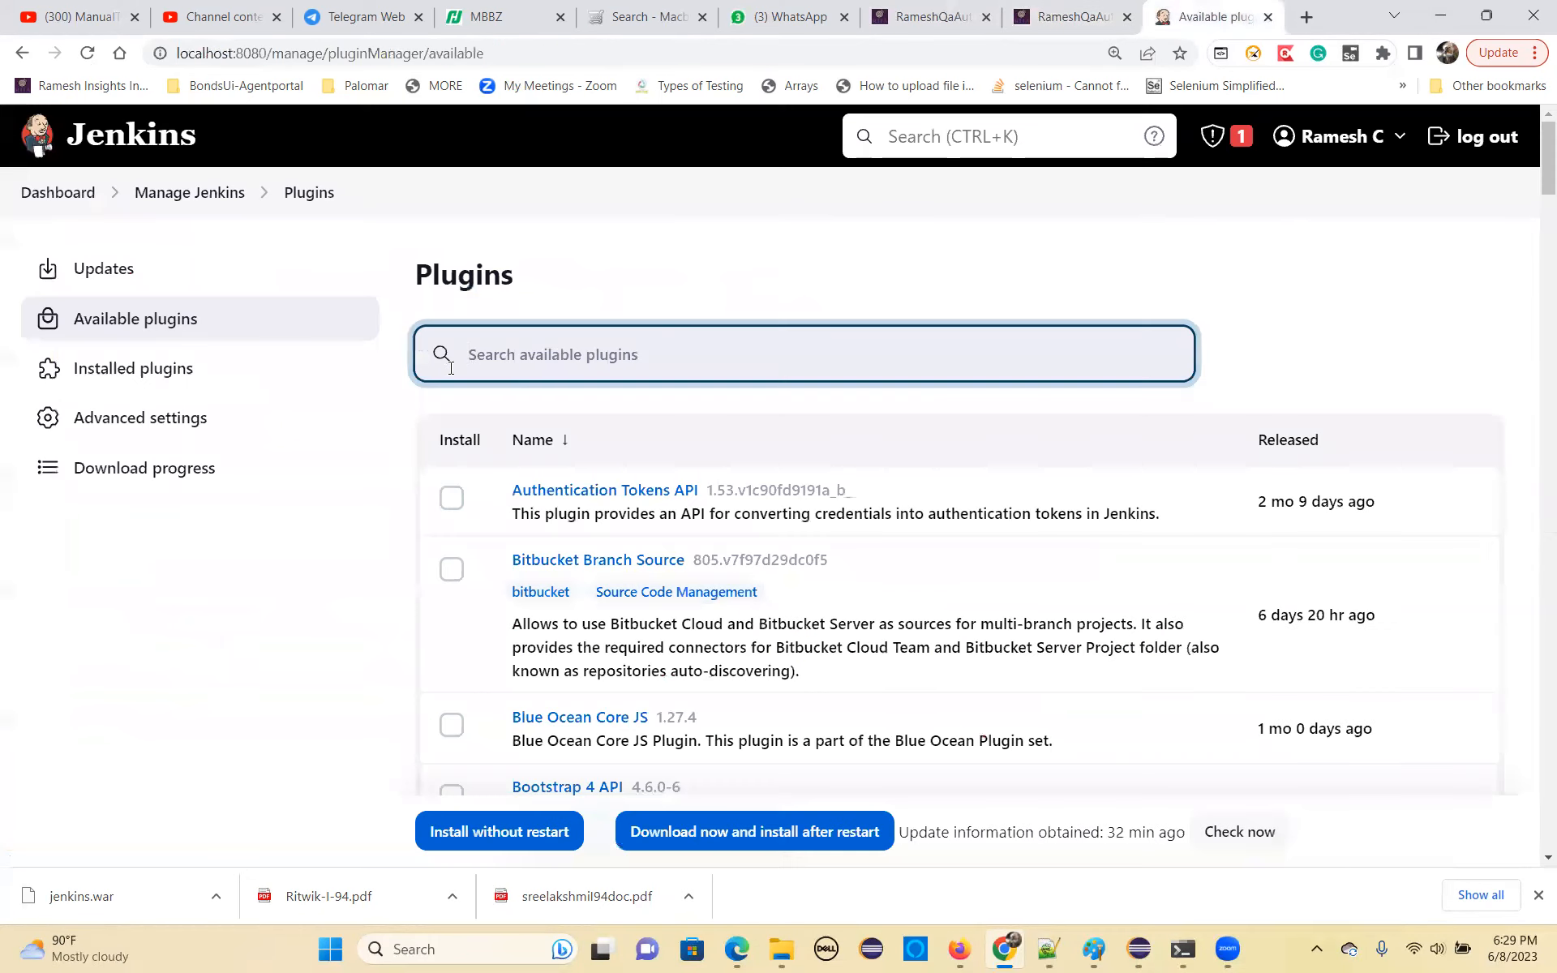
Search the available plugins for "testNG results", install TestNG Results without restart, and check its installation status.
text(testNG re)
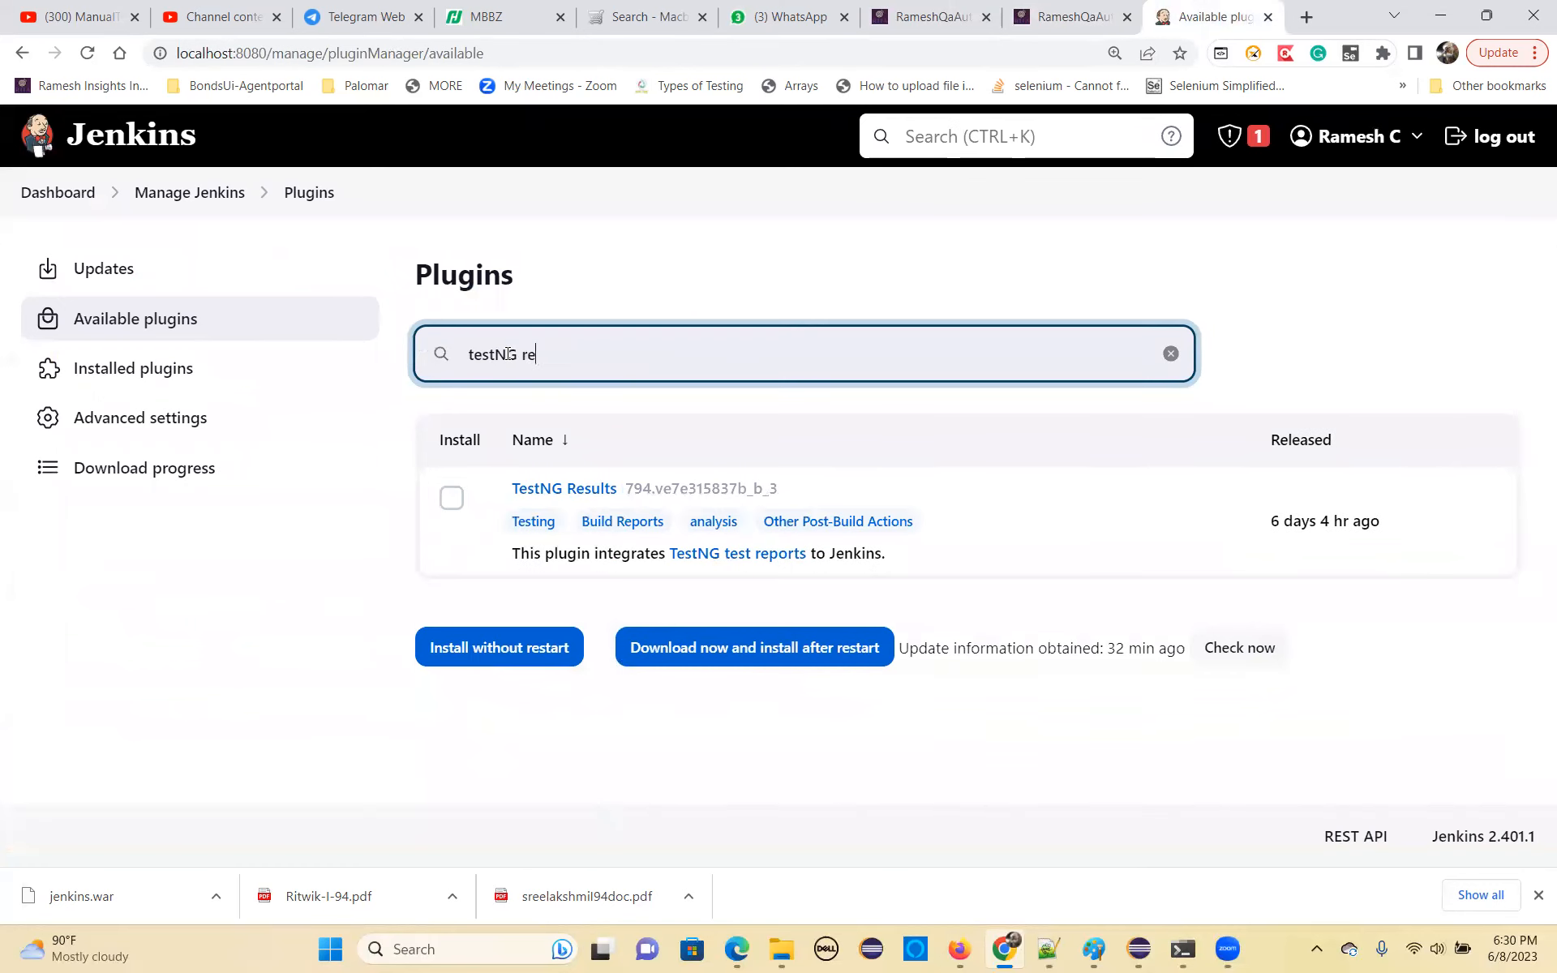
text(sults plugi)
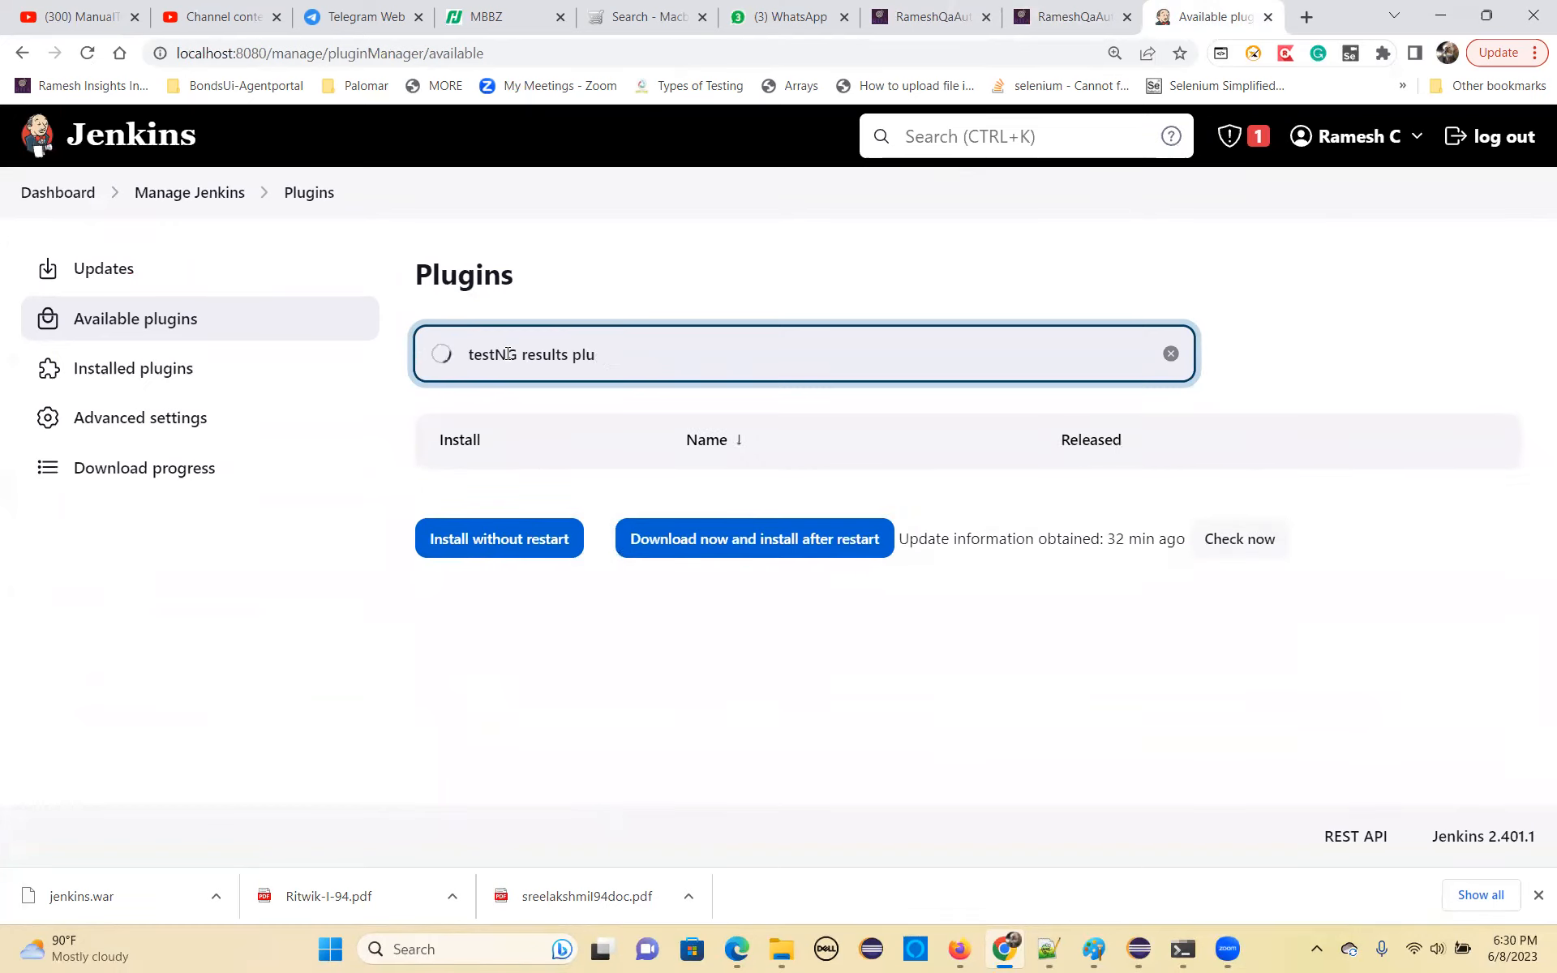
key(BackSpace)
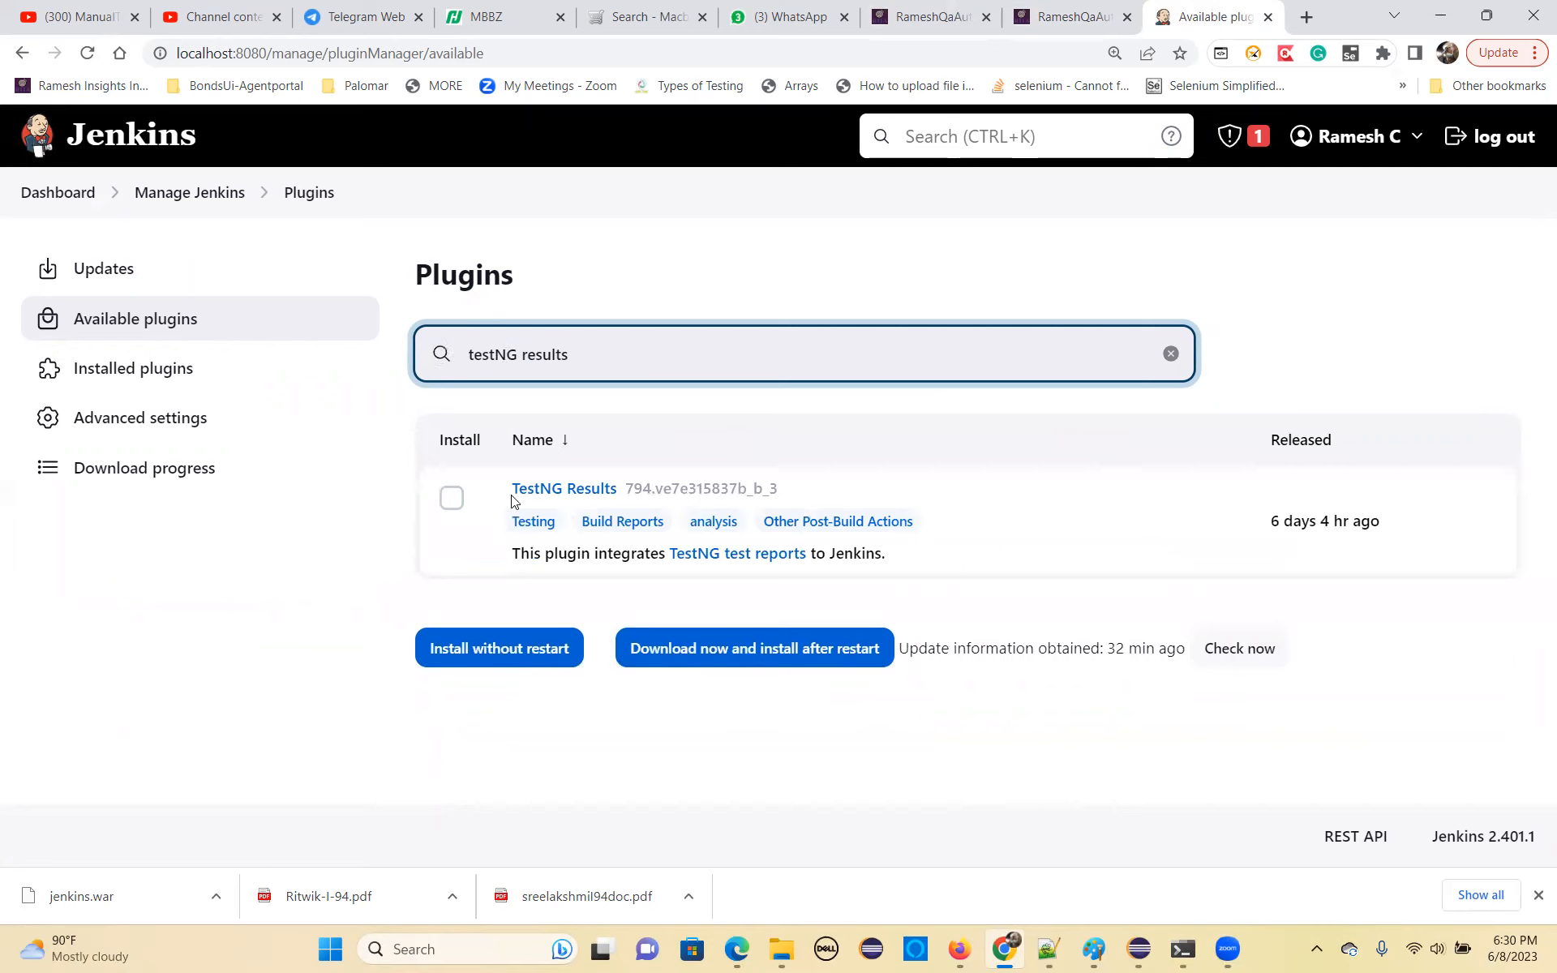
click(456, 506)
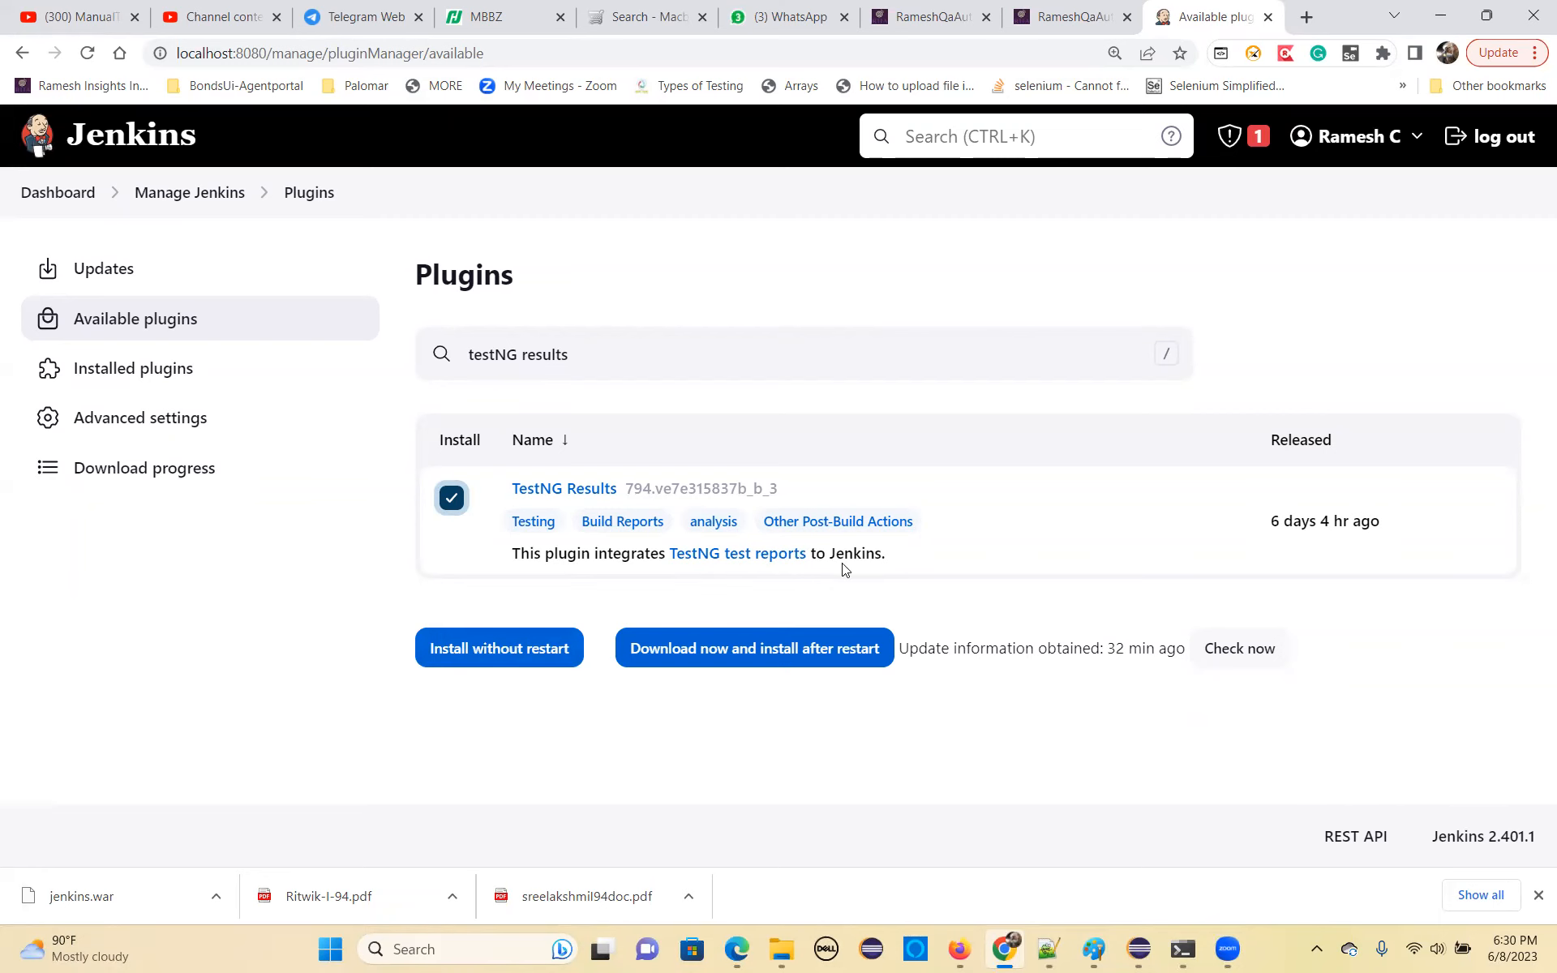
click(505, 641)
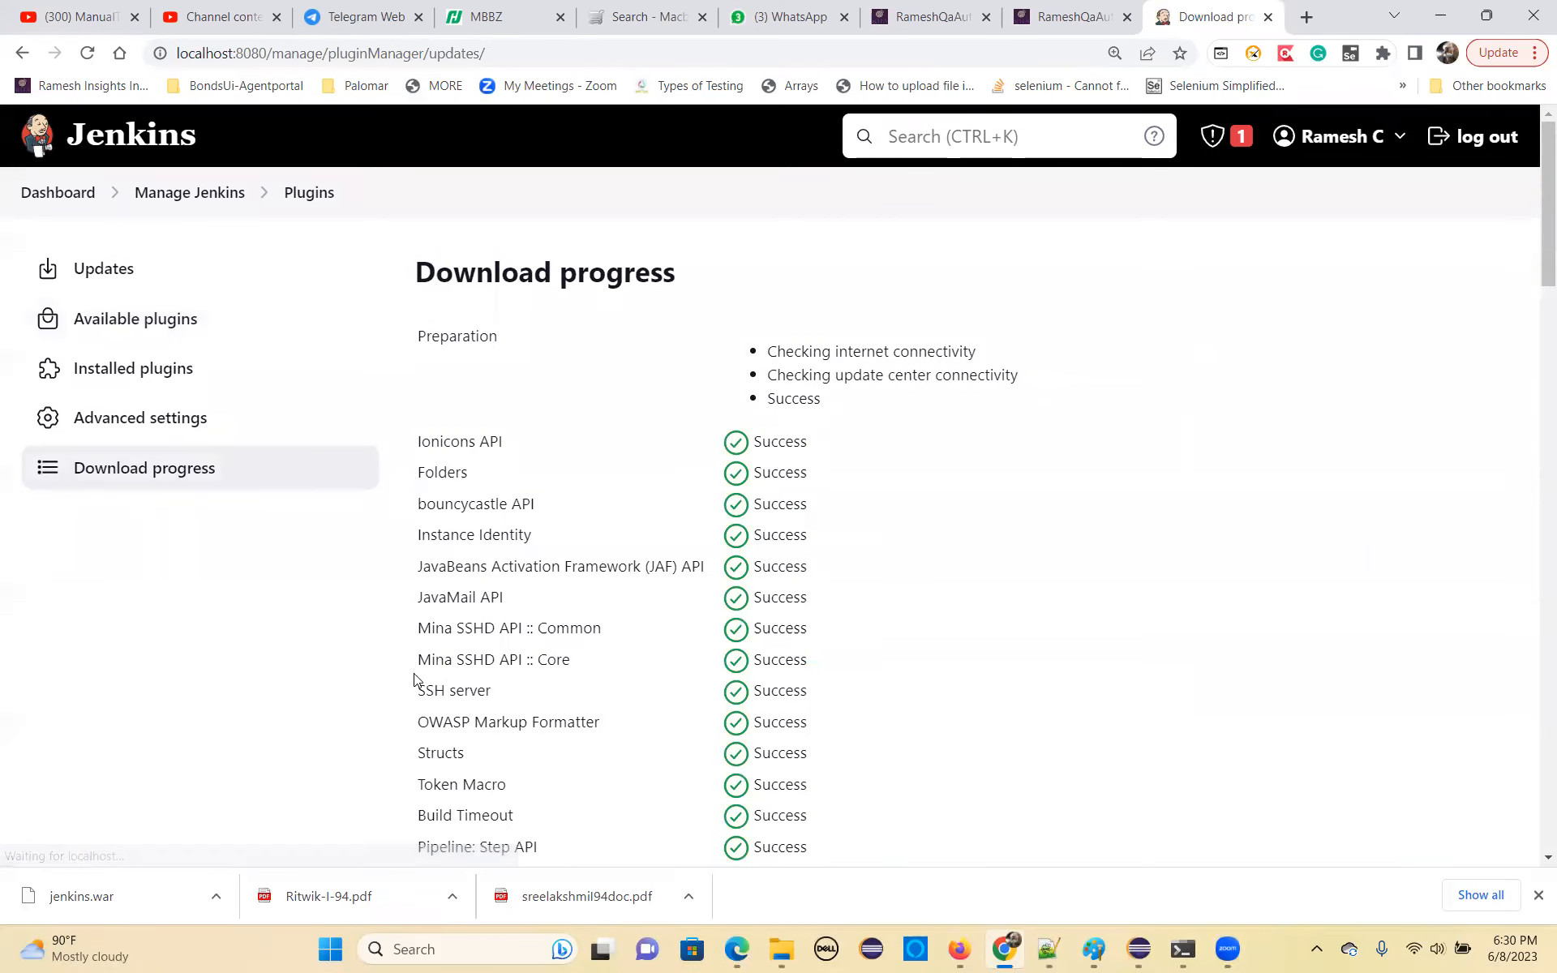
scroll(588, 609, down, 20)
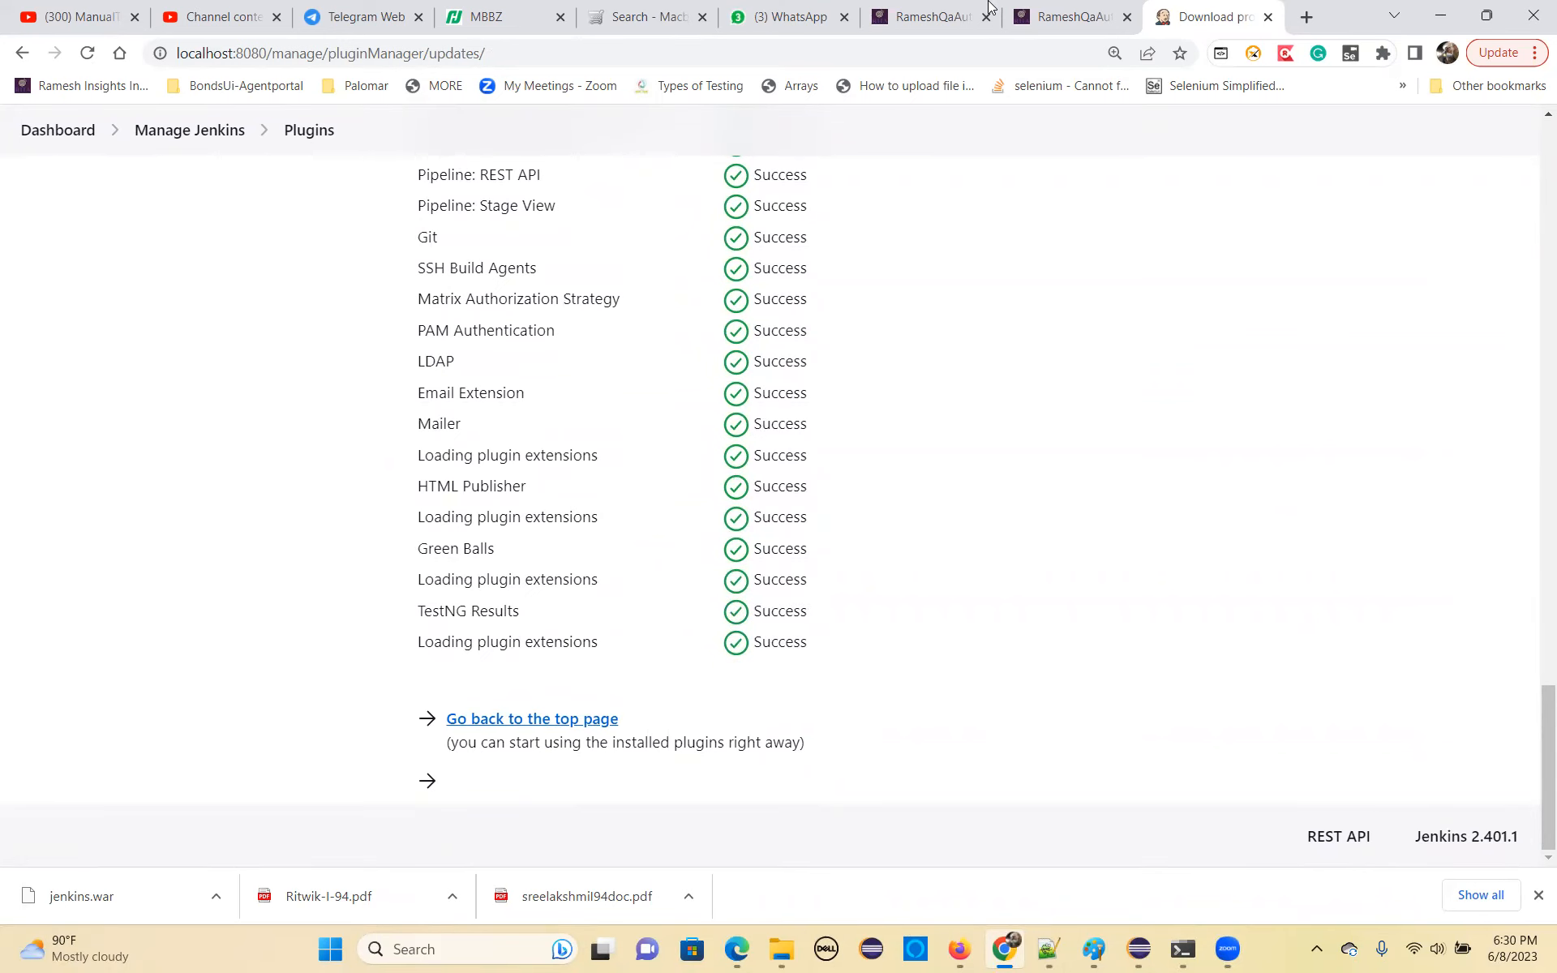
Recheck the blog's recommended plugin list, return to Jenkins, and open the available plugins again.
click(1071, 17)
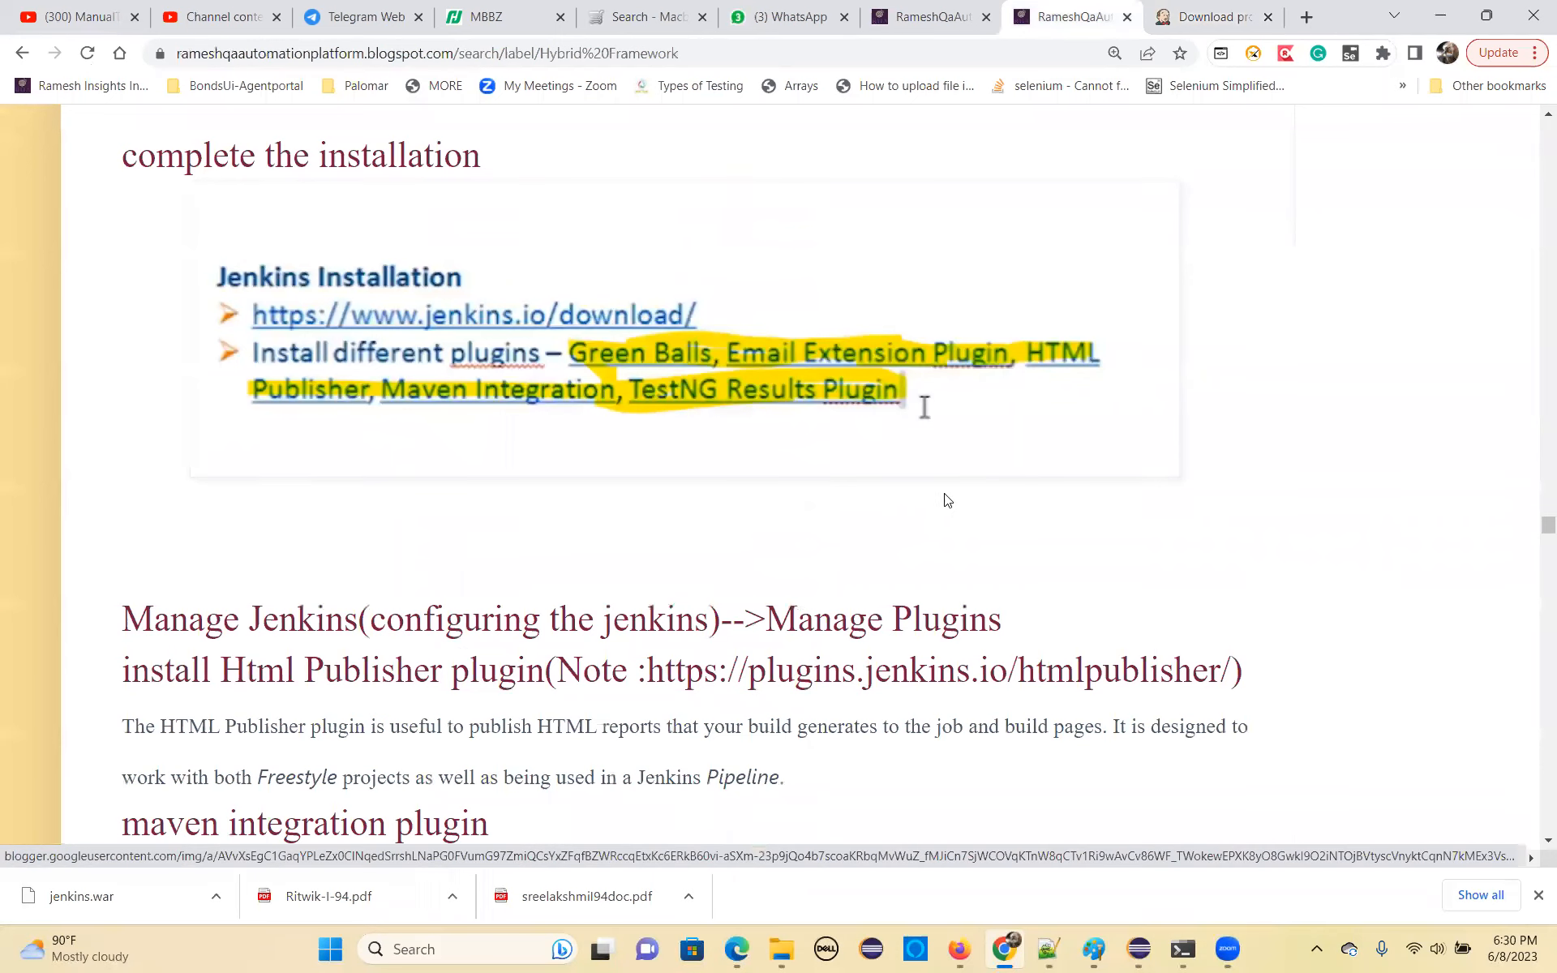
click(1197, 9)
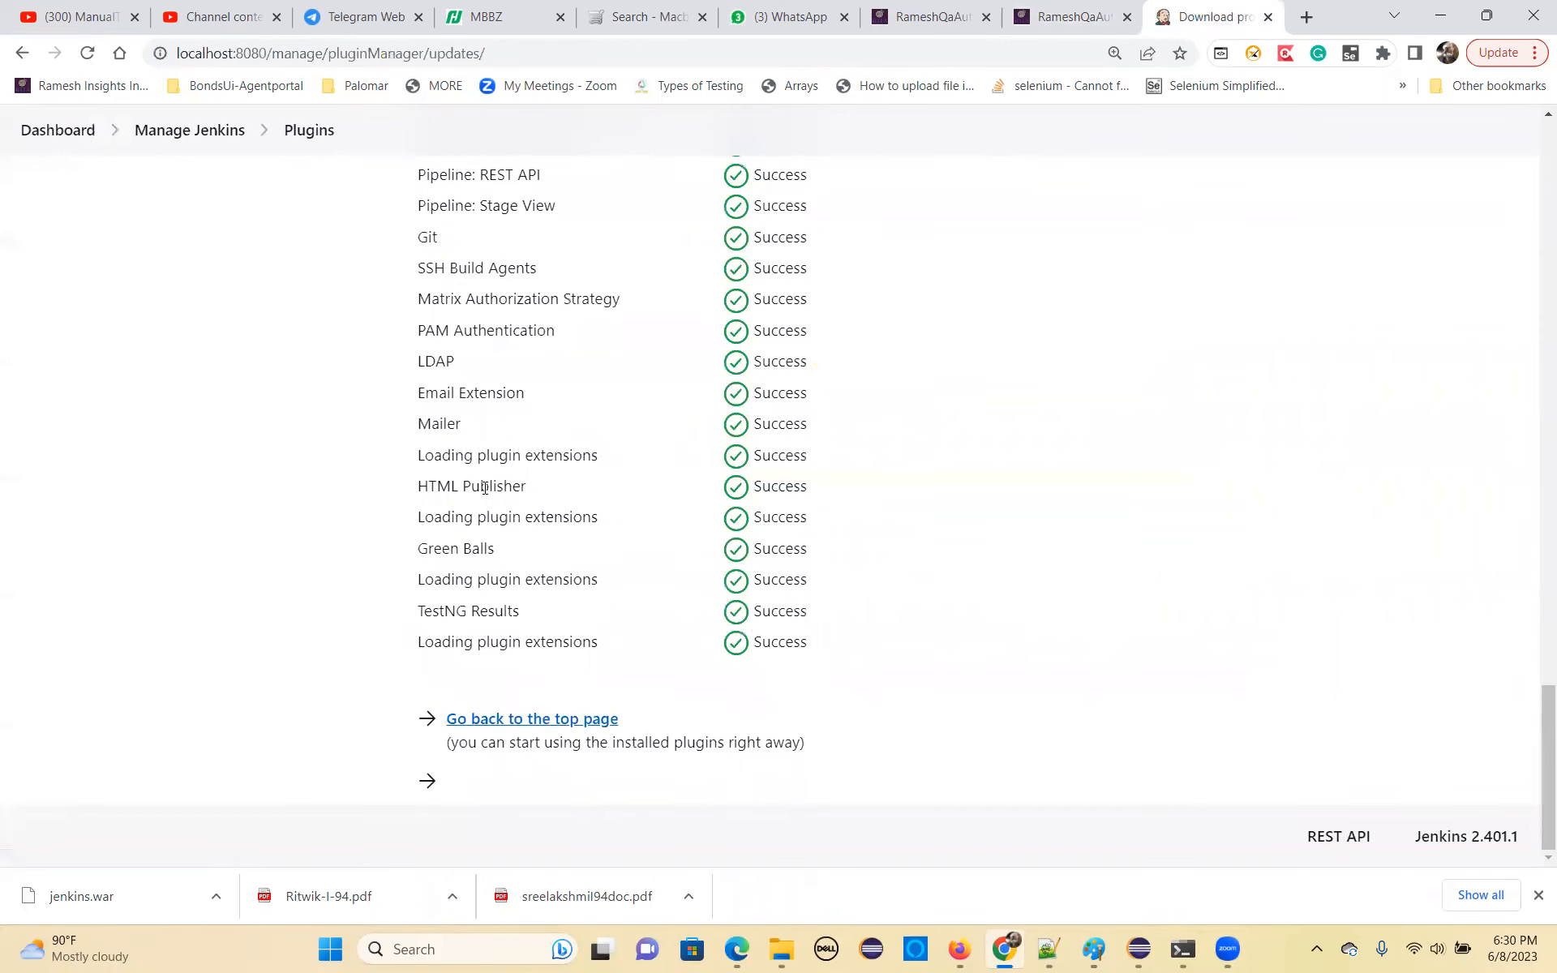
scroll(233, 403, up, 20)
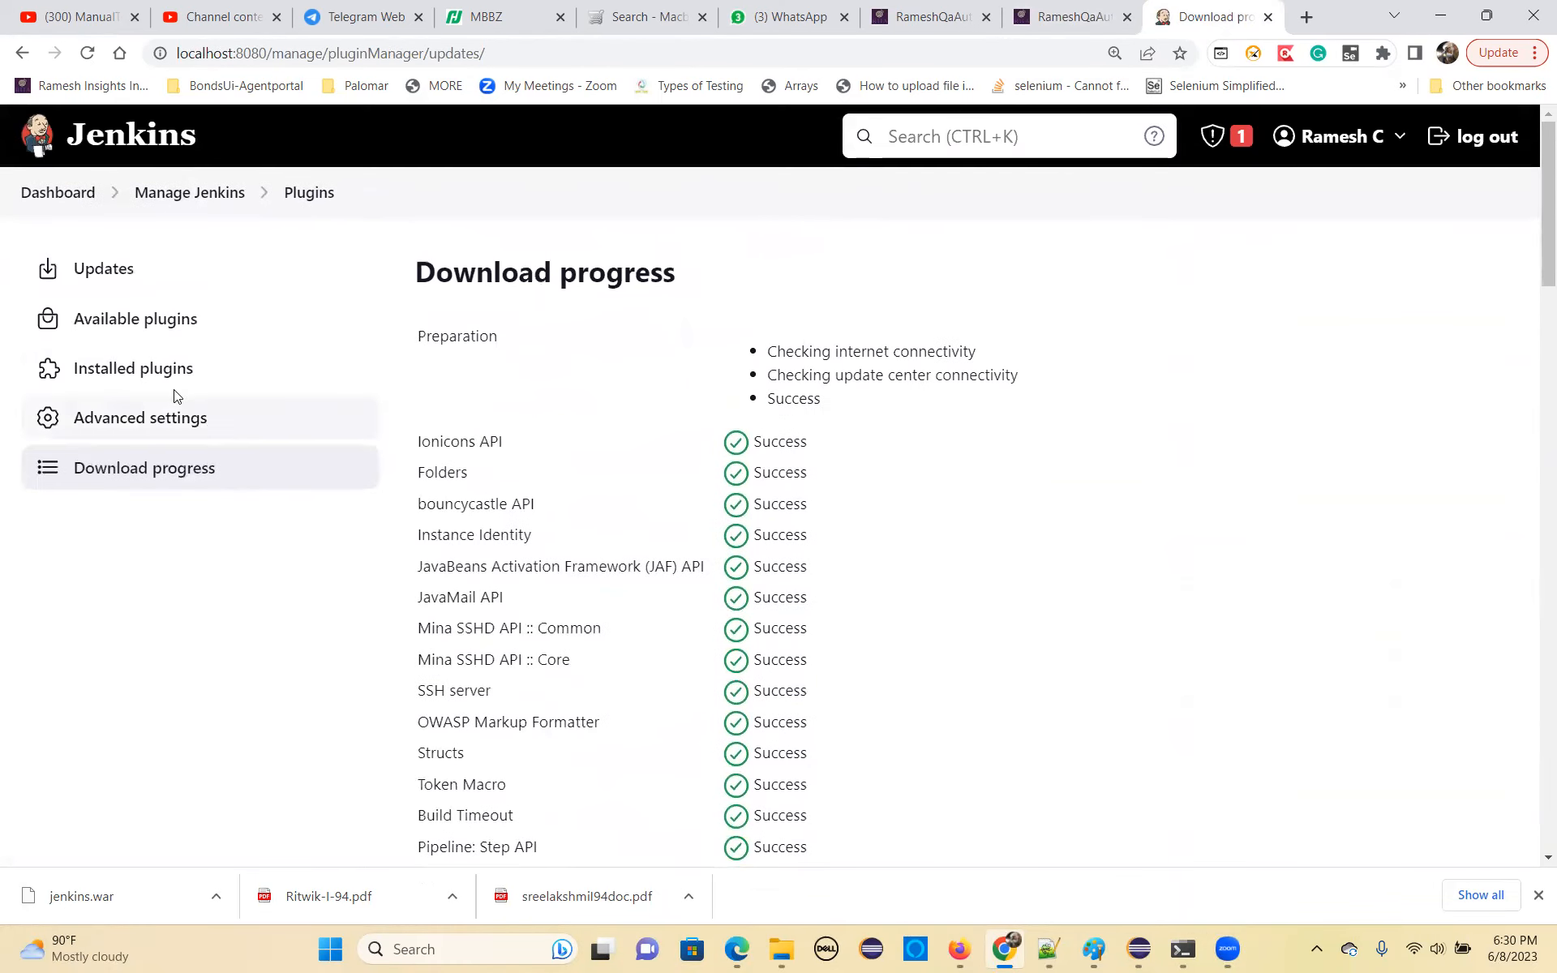
click(133, 319)
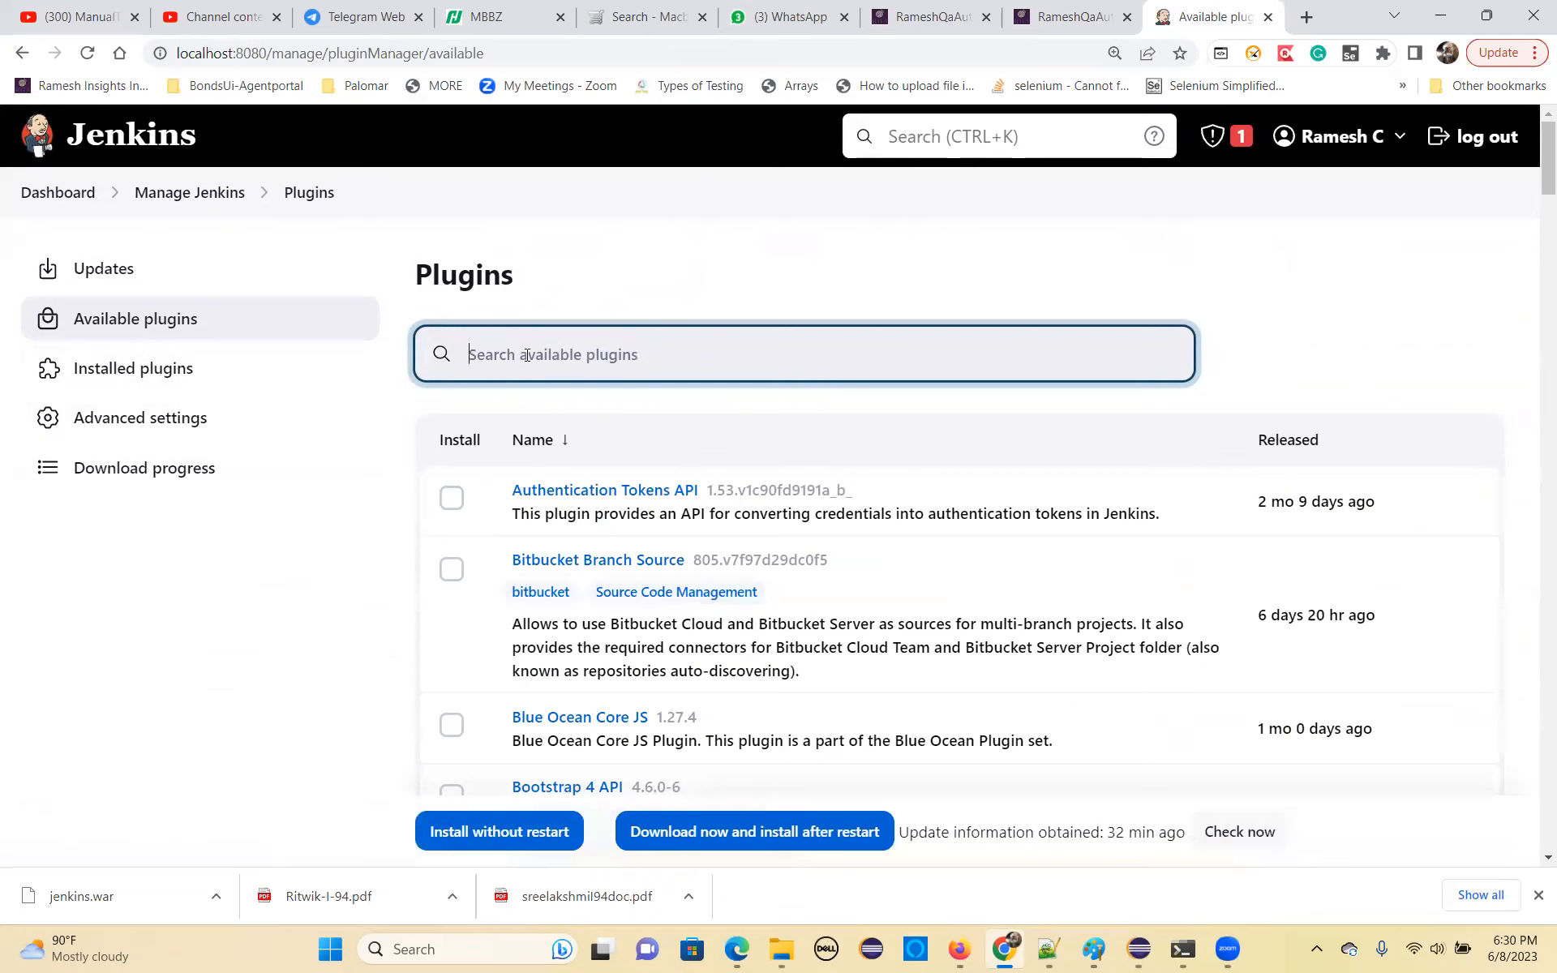
Search the available plugins for "Email extensio", install Email Extension Template without restart, and check its installation status.
text(Email )
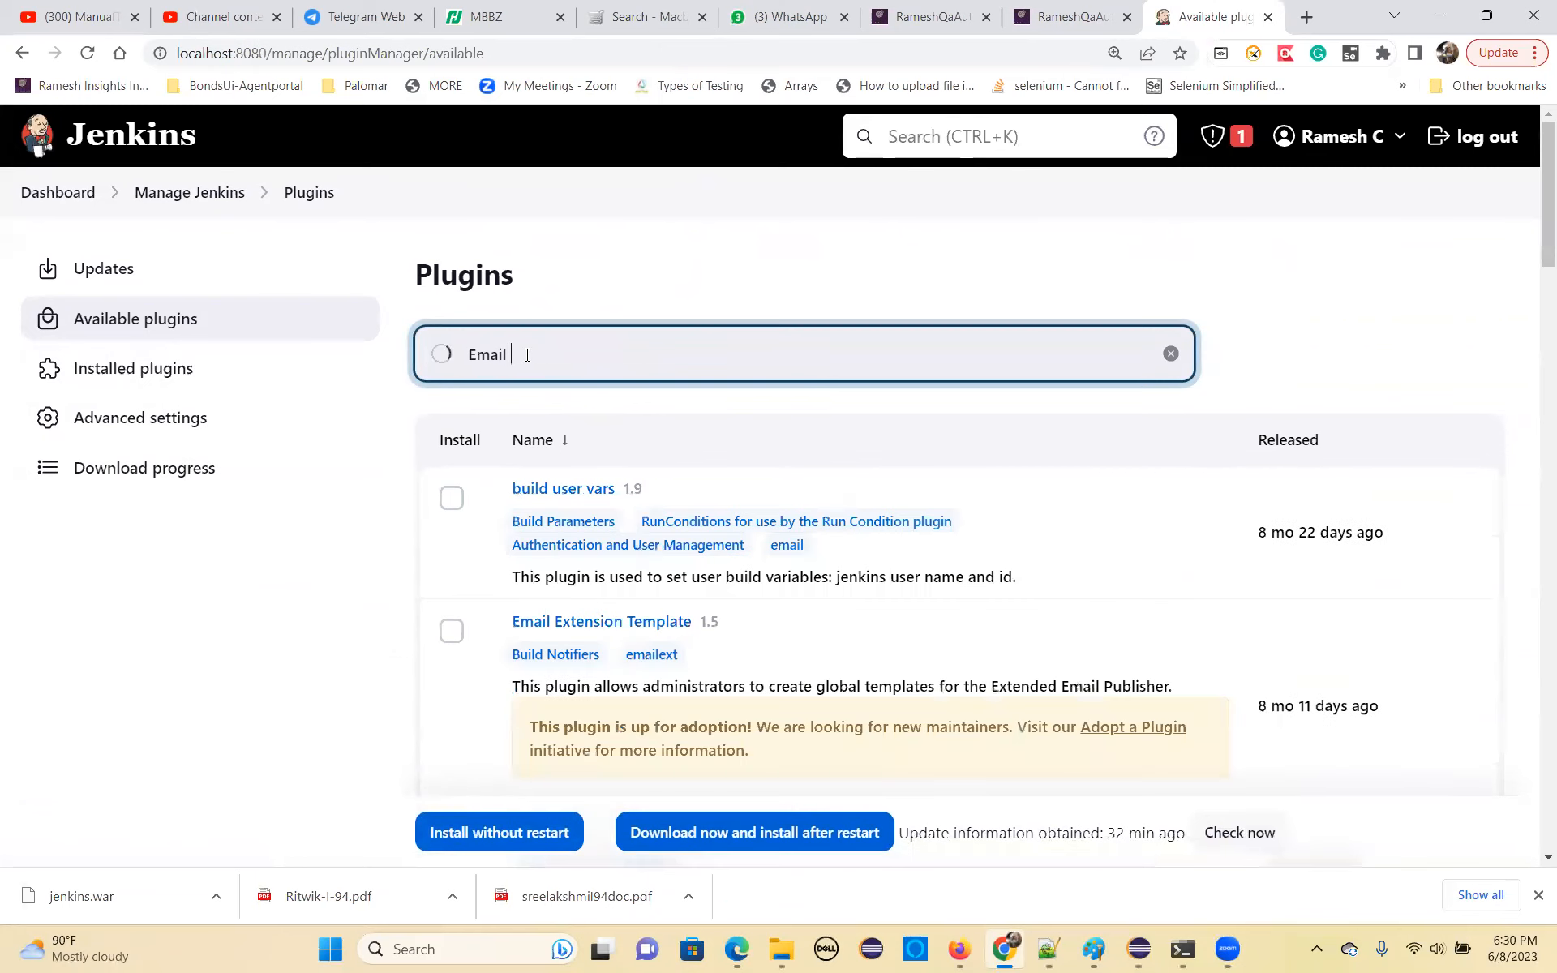
text(extensio)
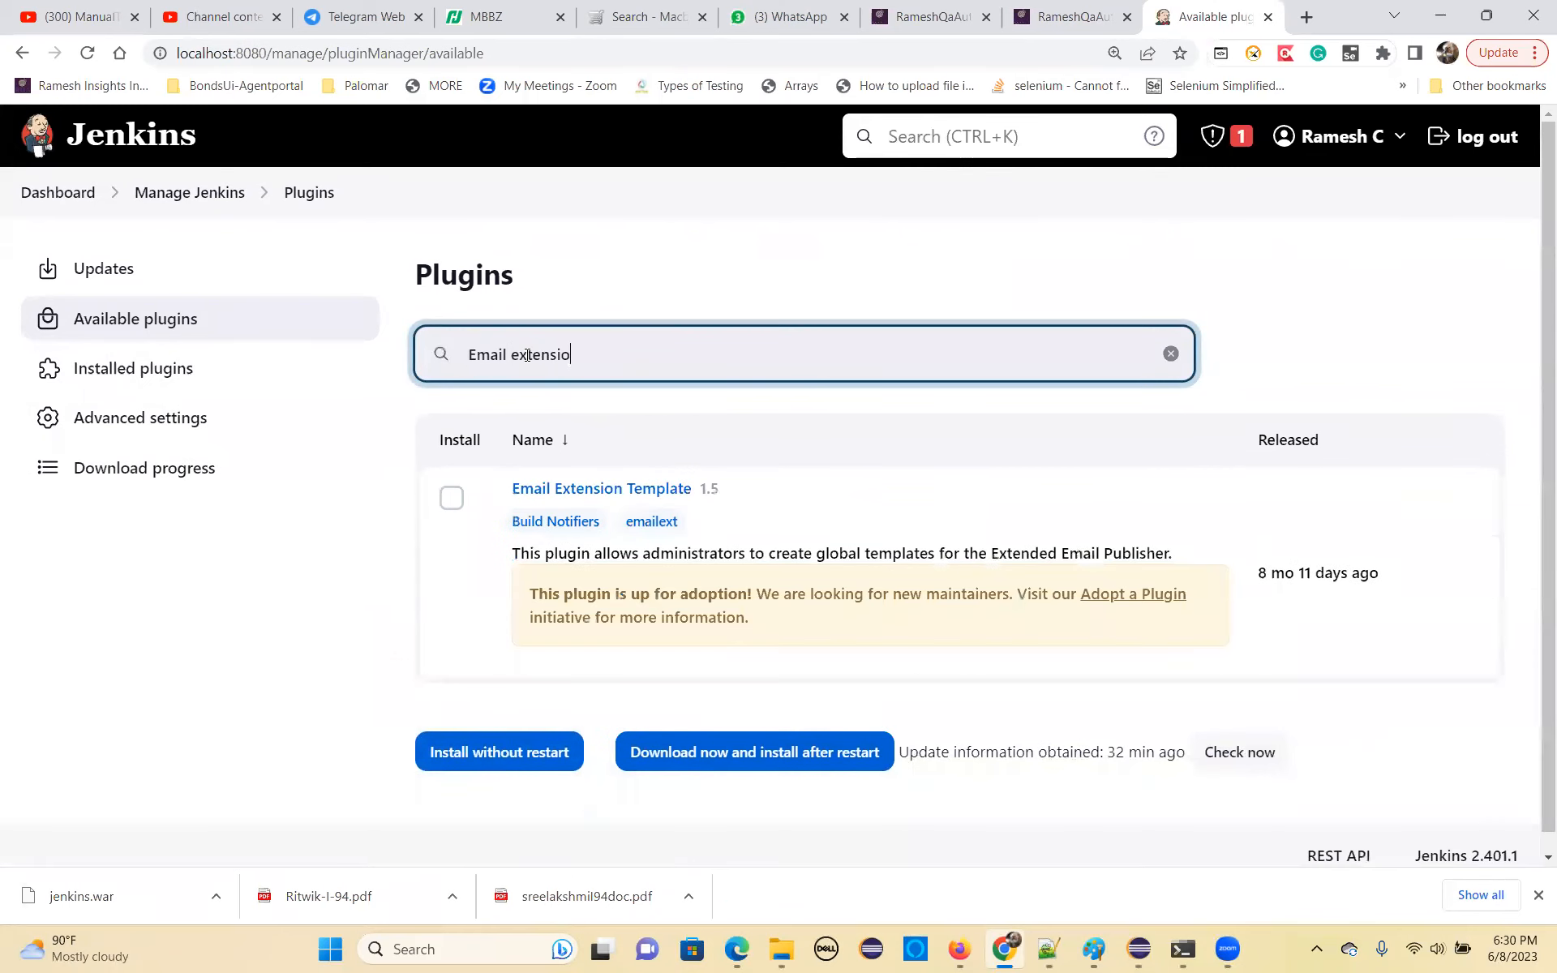
click(451, 498)
click(458, 754)
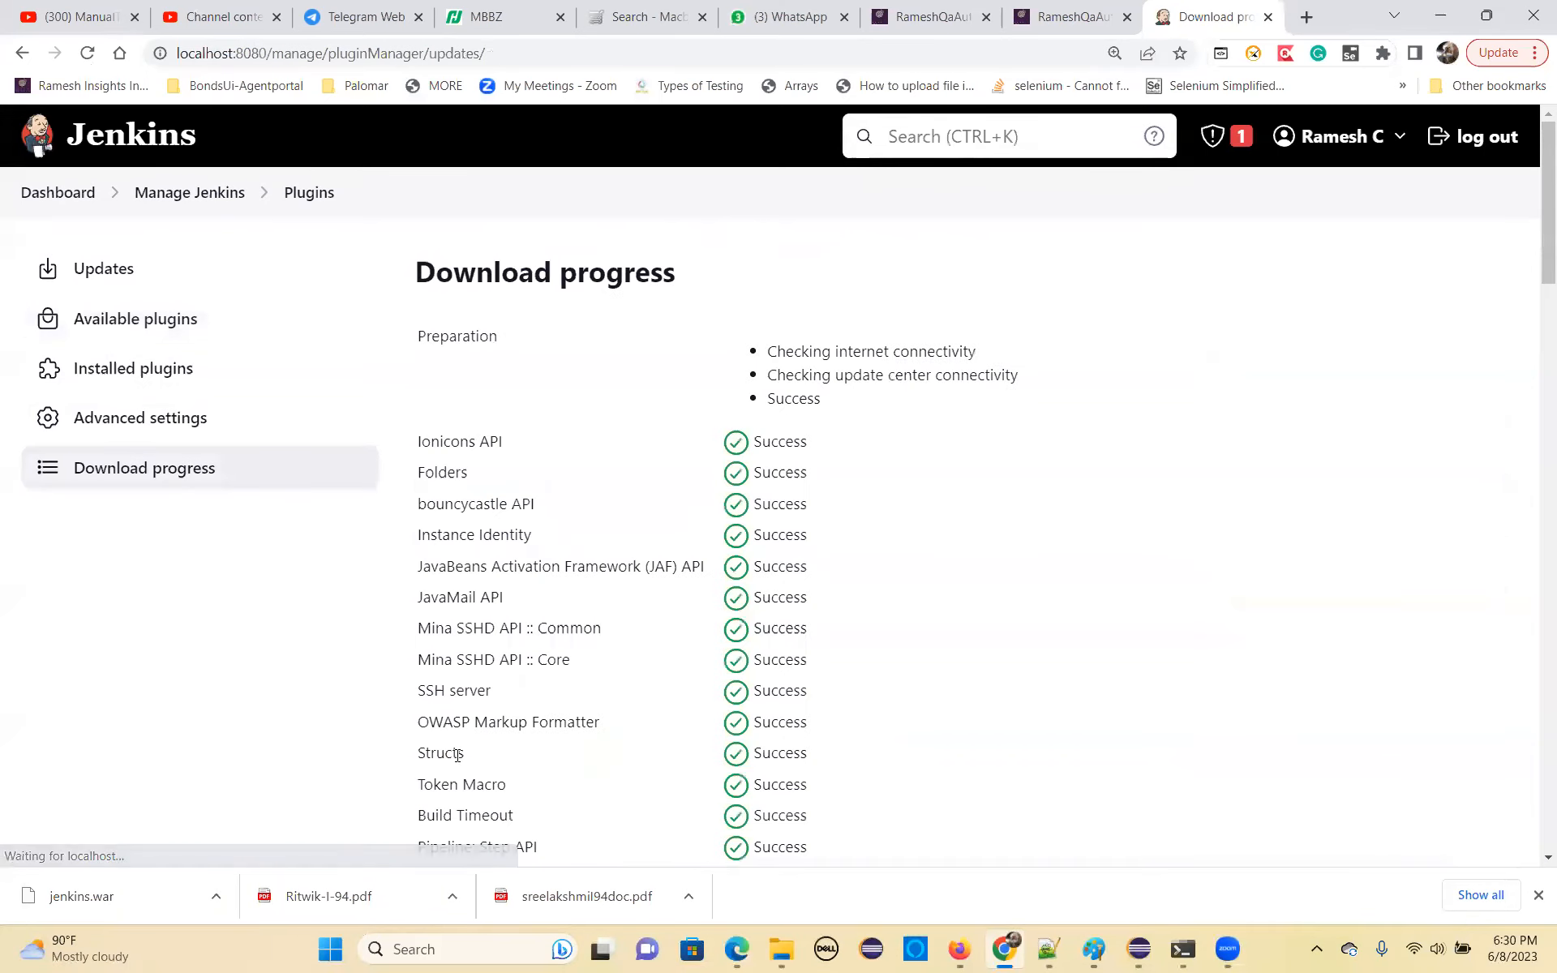
scroll(605, 719, down, 15)
scroll(599, 734, down, 10)
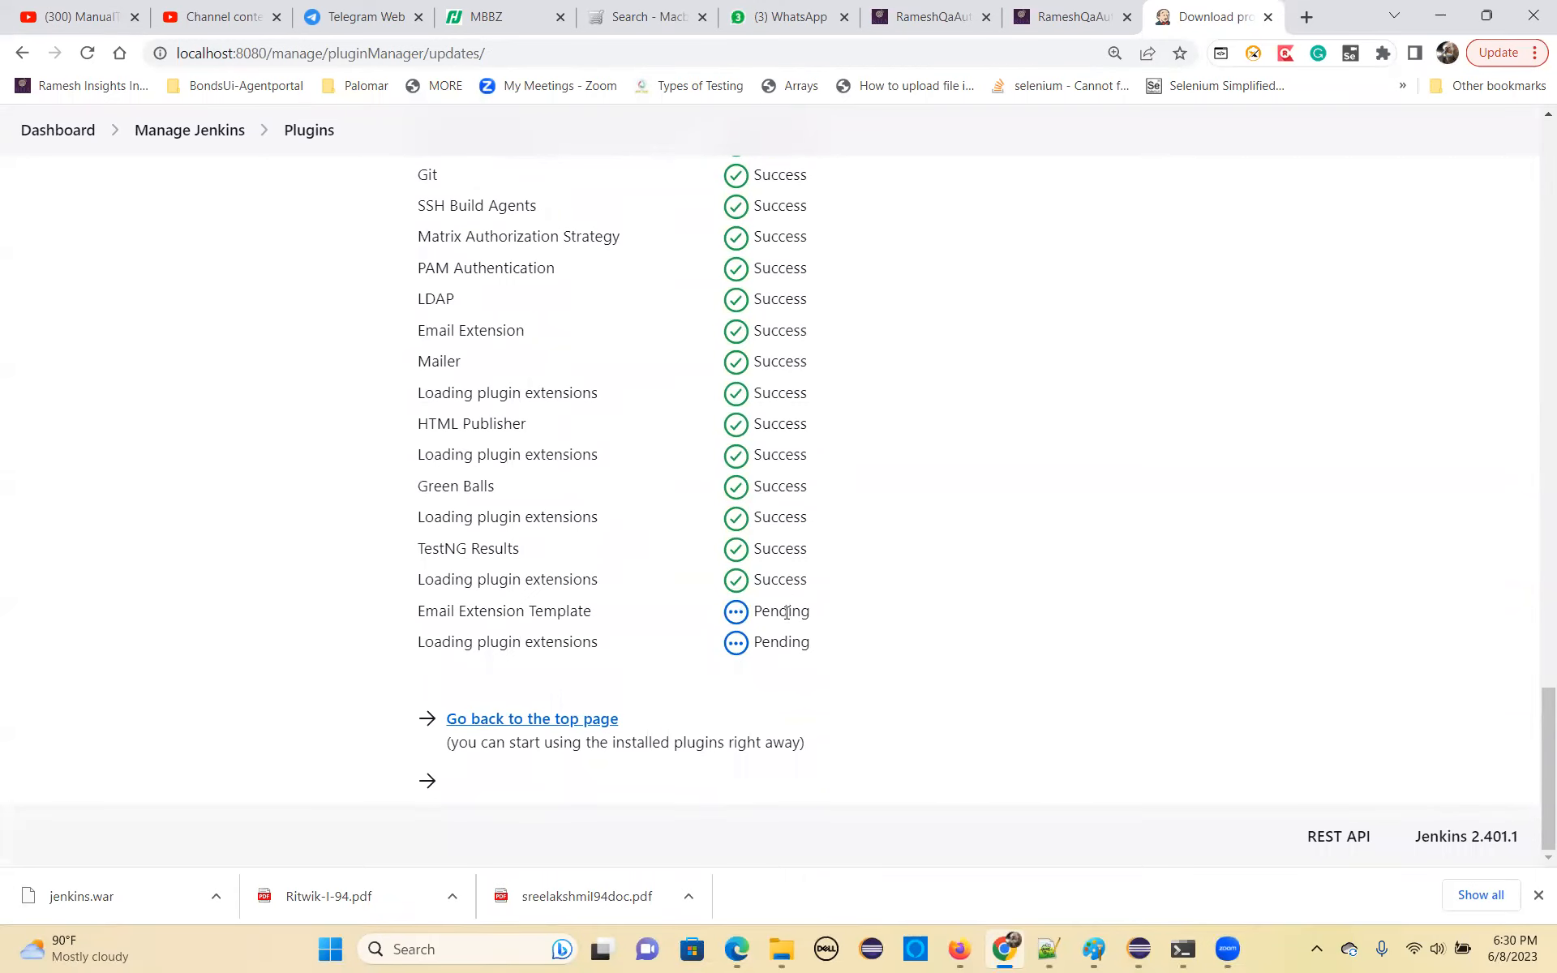
Return to the available plugins and search them for "maven".
scroll(372, 497, up, 20)
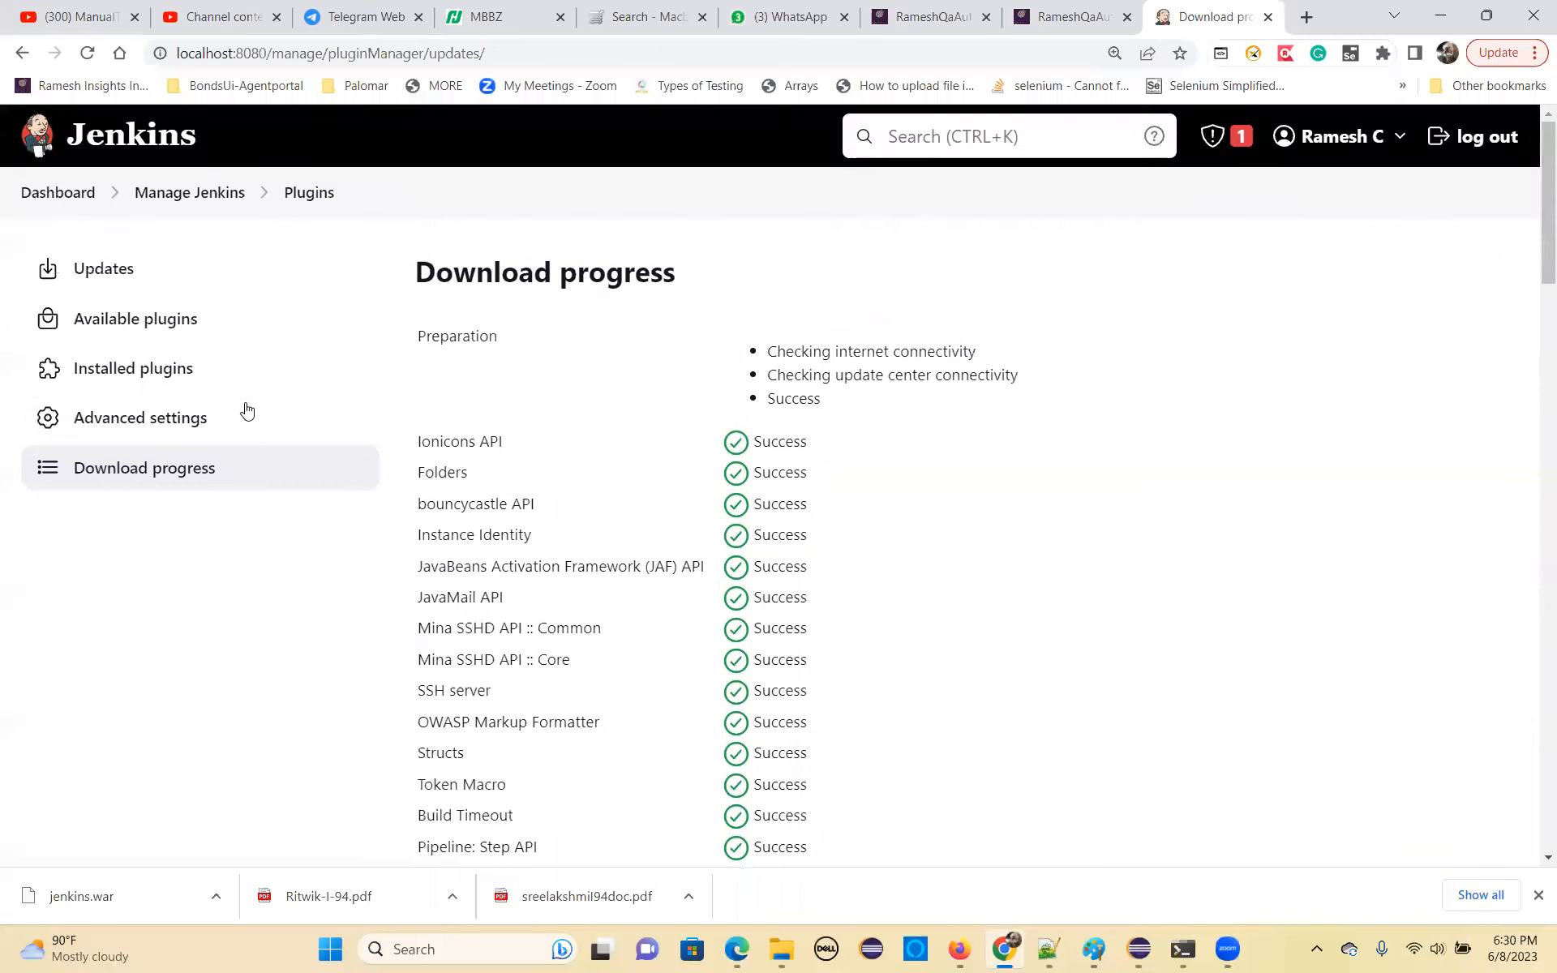
click(163, 318)
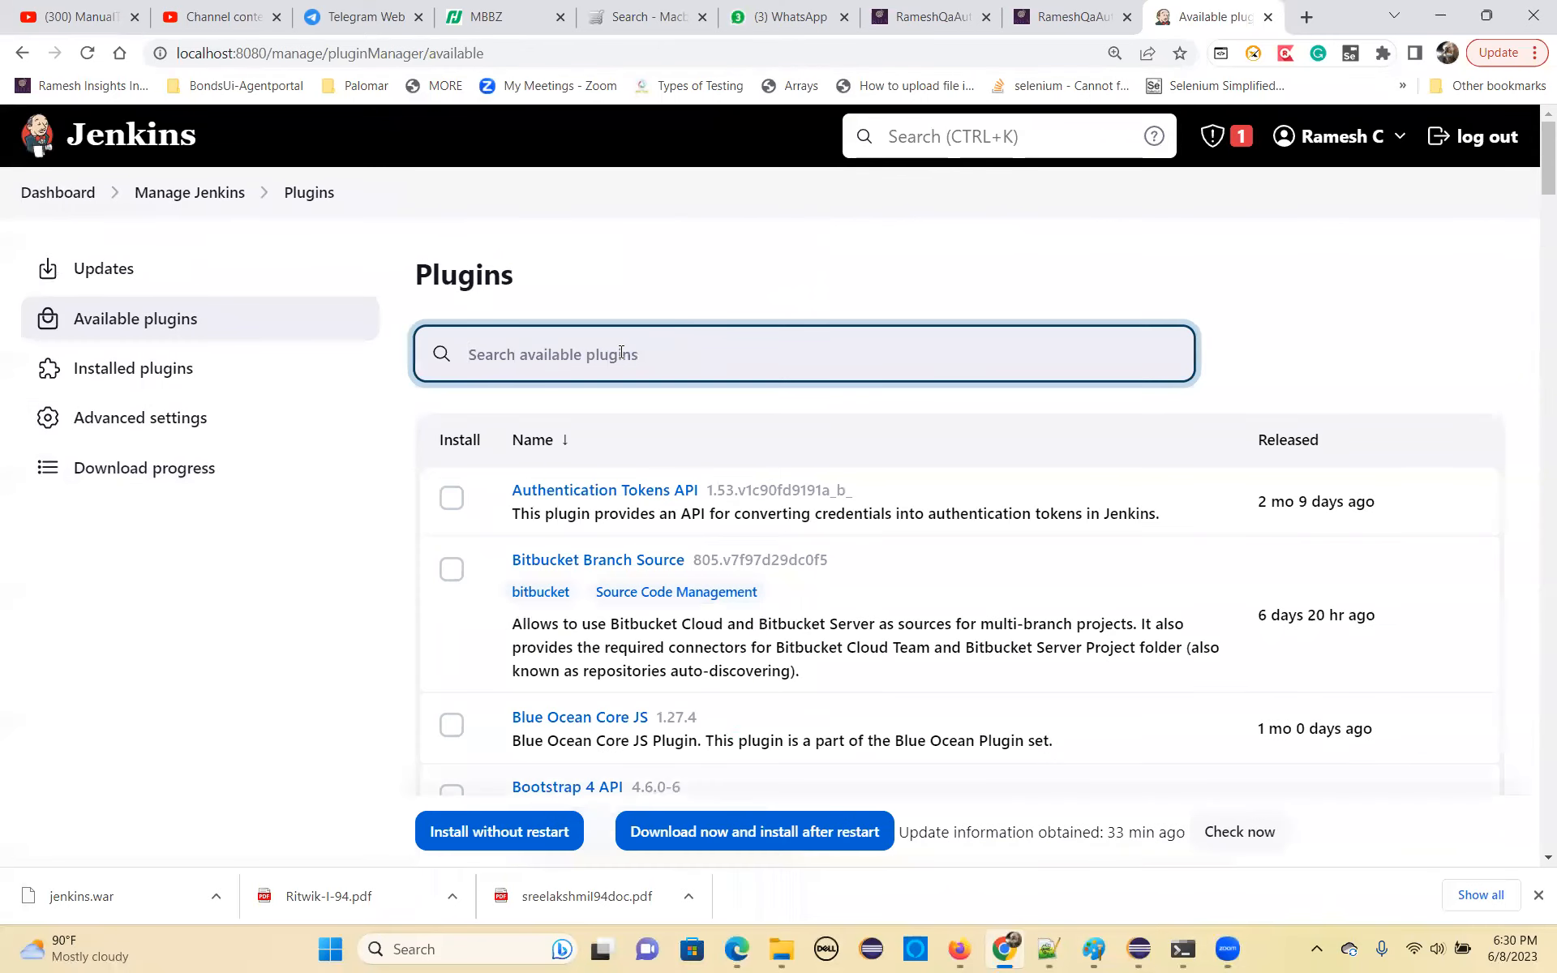
text(maen i)
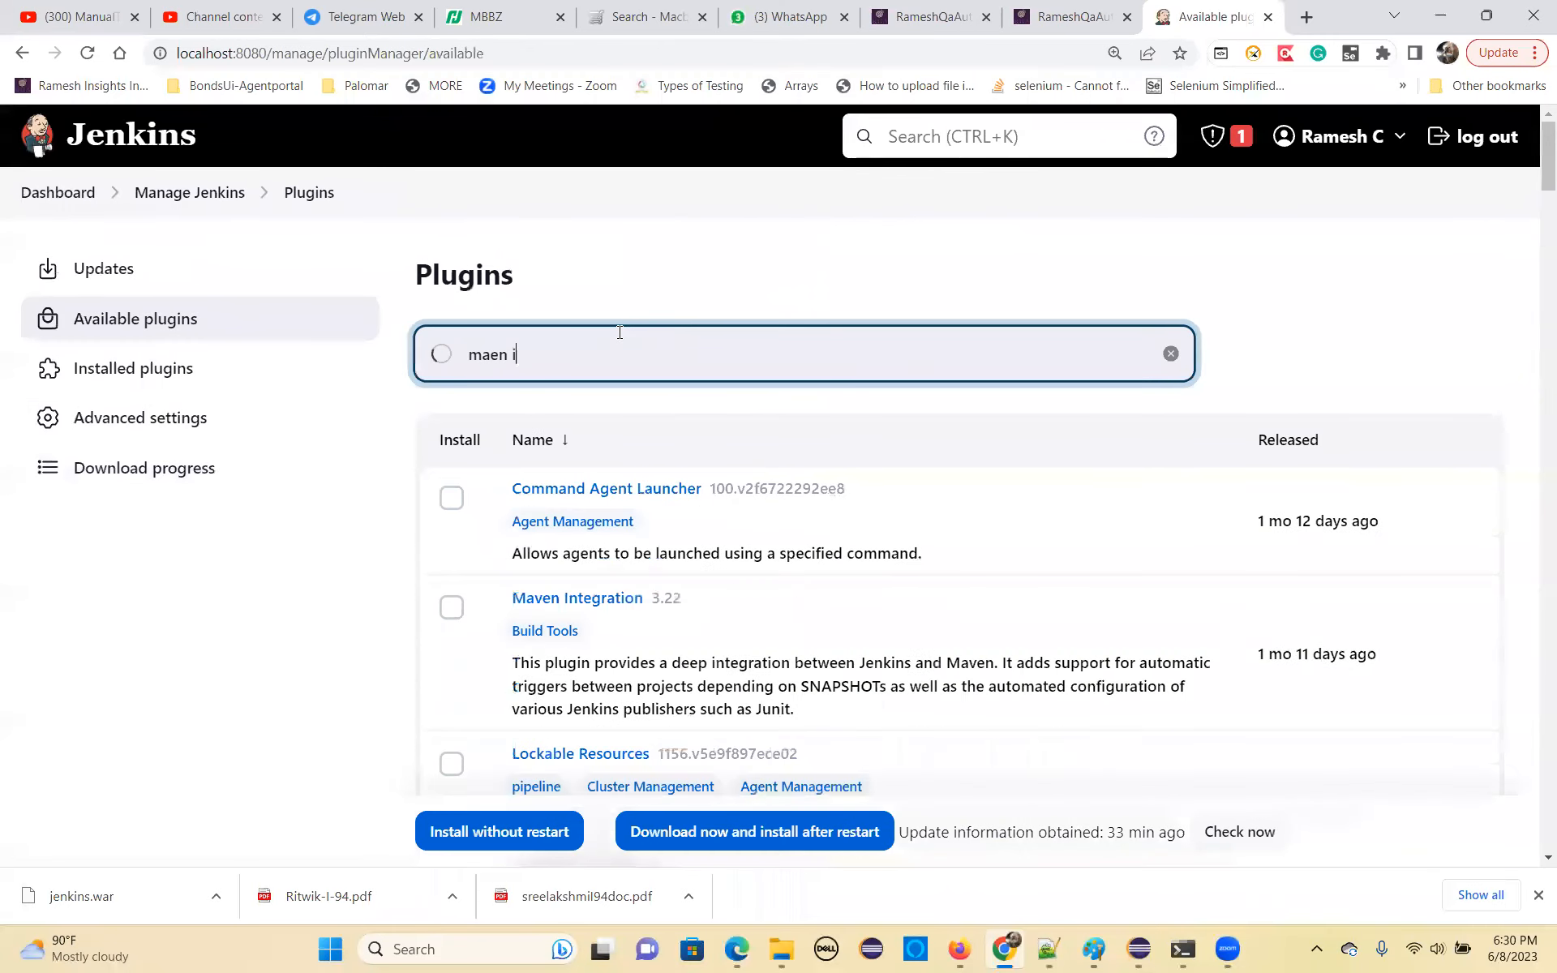
text(ntegr)
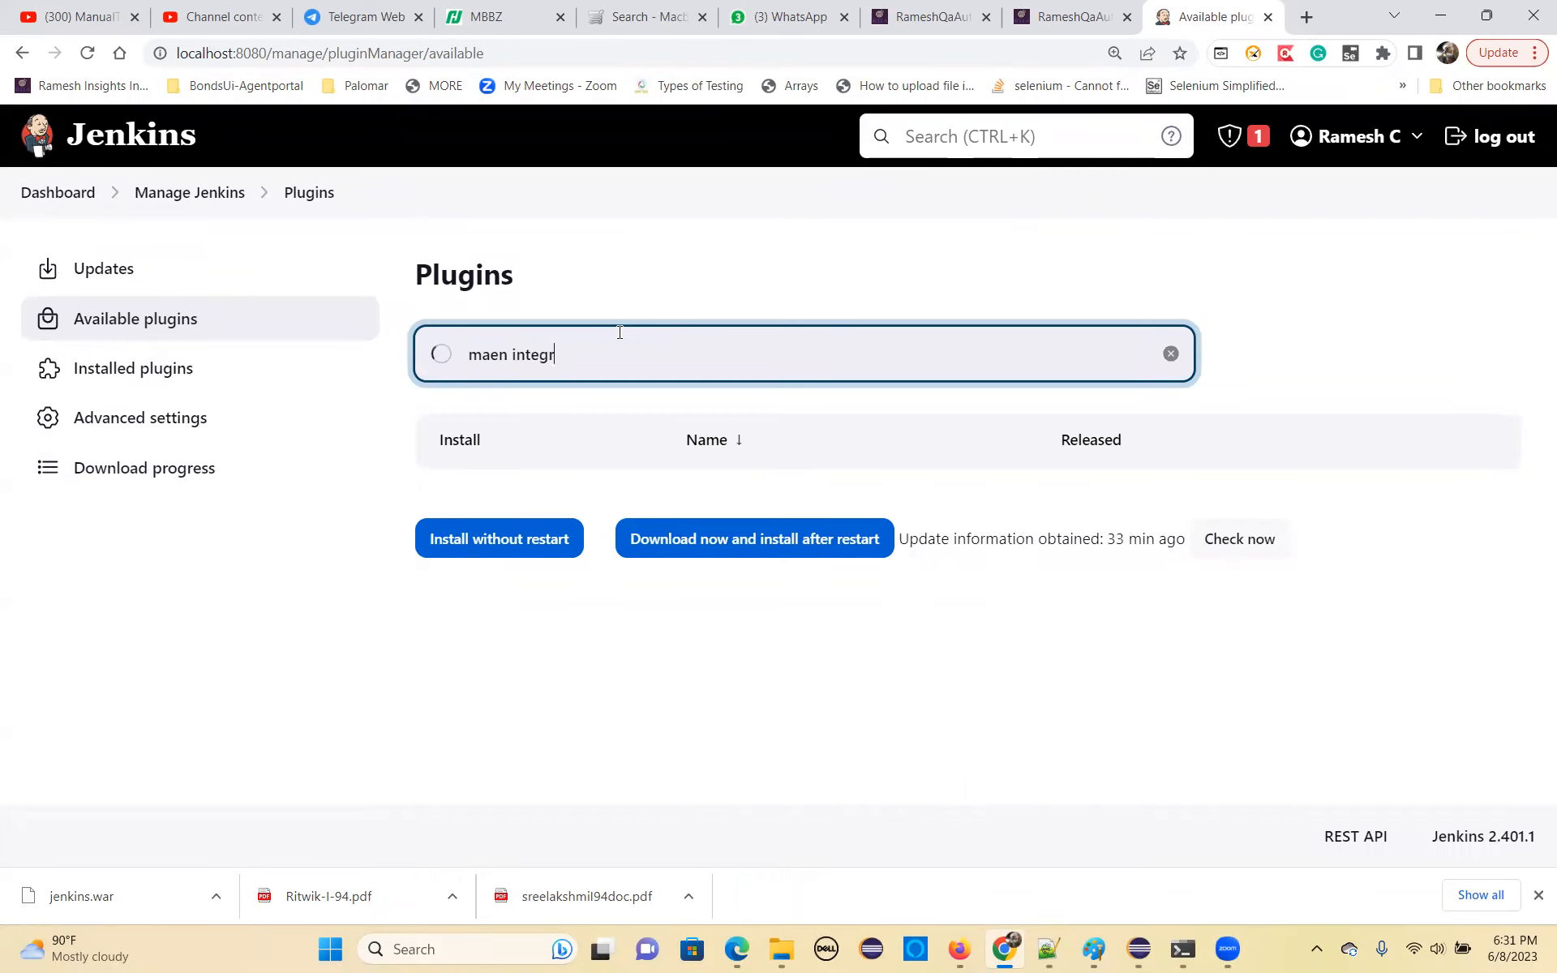
text(ation)
key(BackSpace)
key(BackSpace)
key(BackSpace)
key(BackSpace)
key(BackSpace)
key(BackSpace)
text(aven)
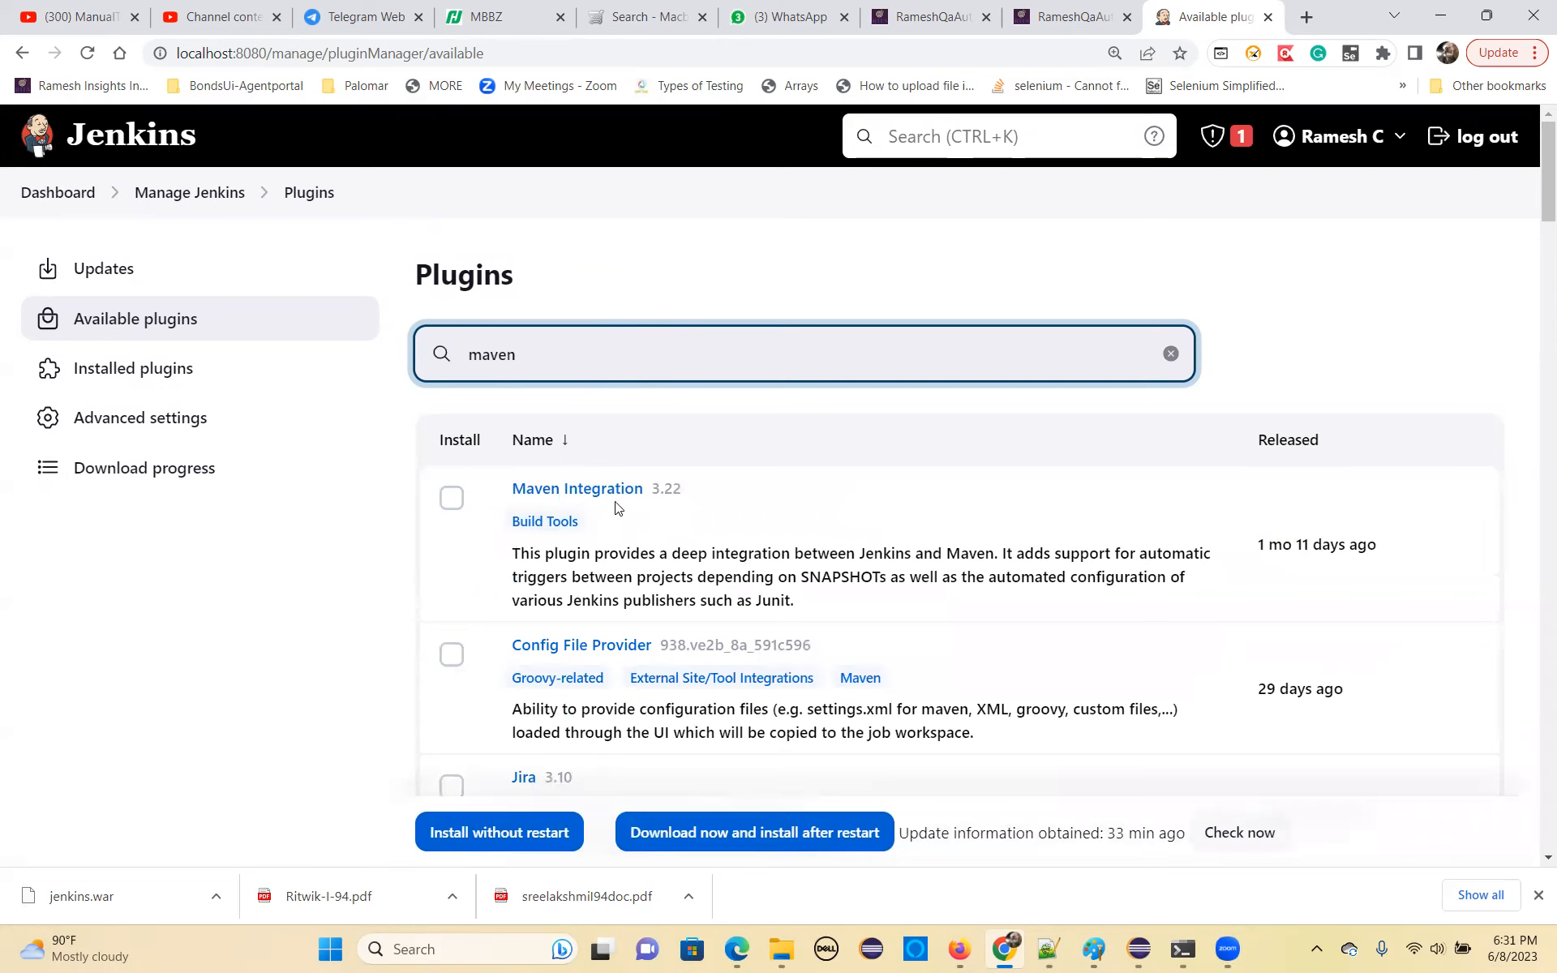
Install the Maven Integration plugin without restart and check its status in the download progress.
click(452, 498)
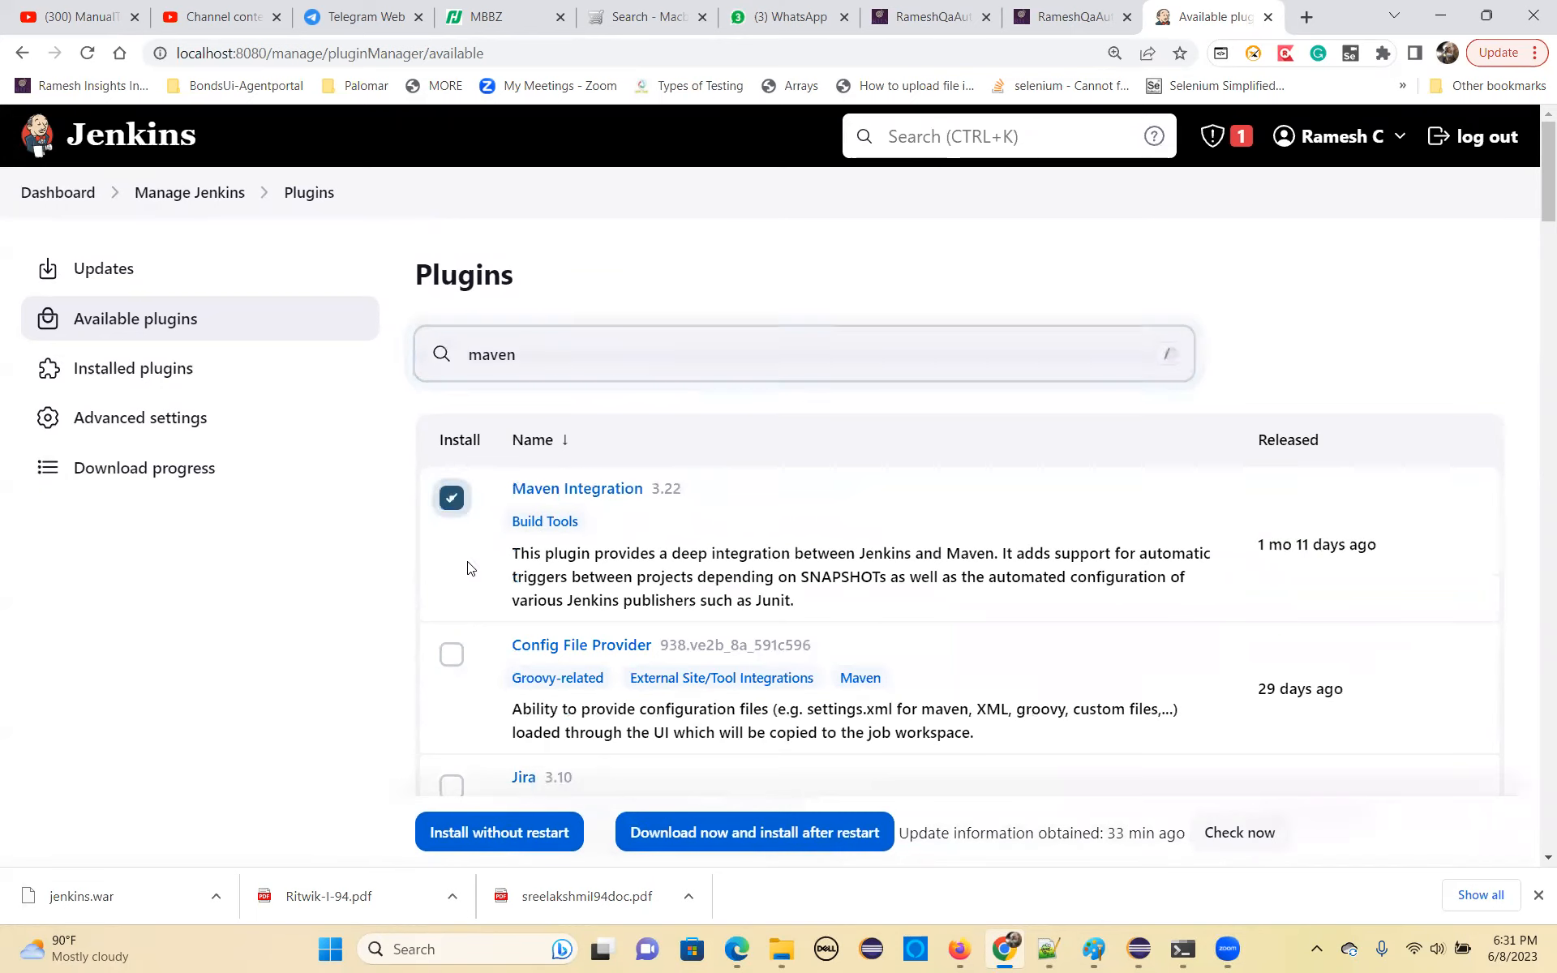
click(478, 827)
scroll(600, 628, down, 20)
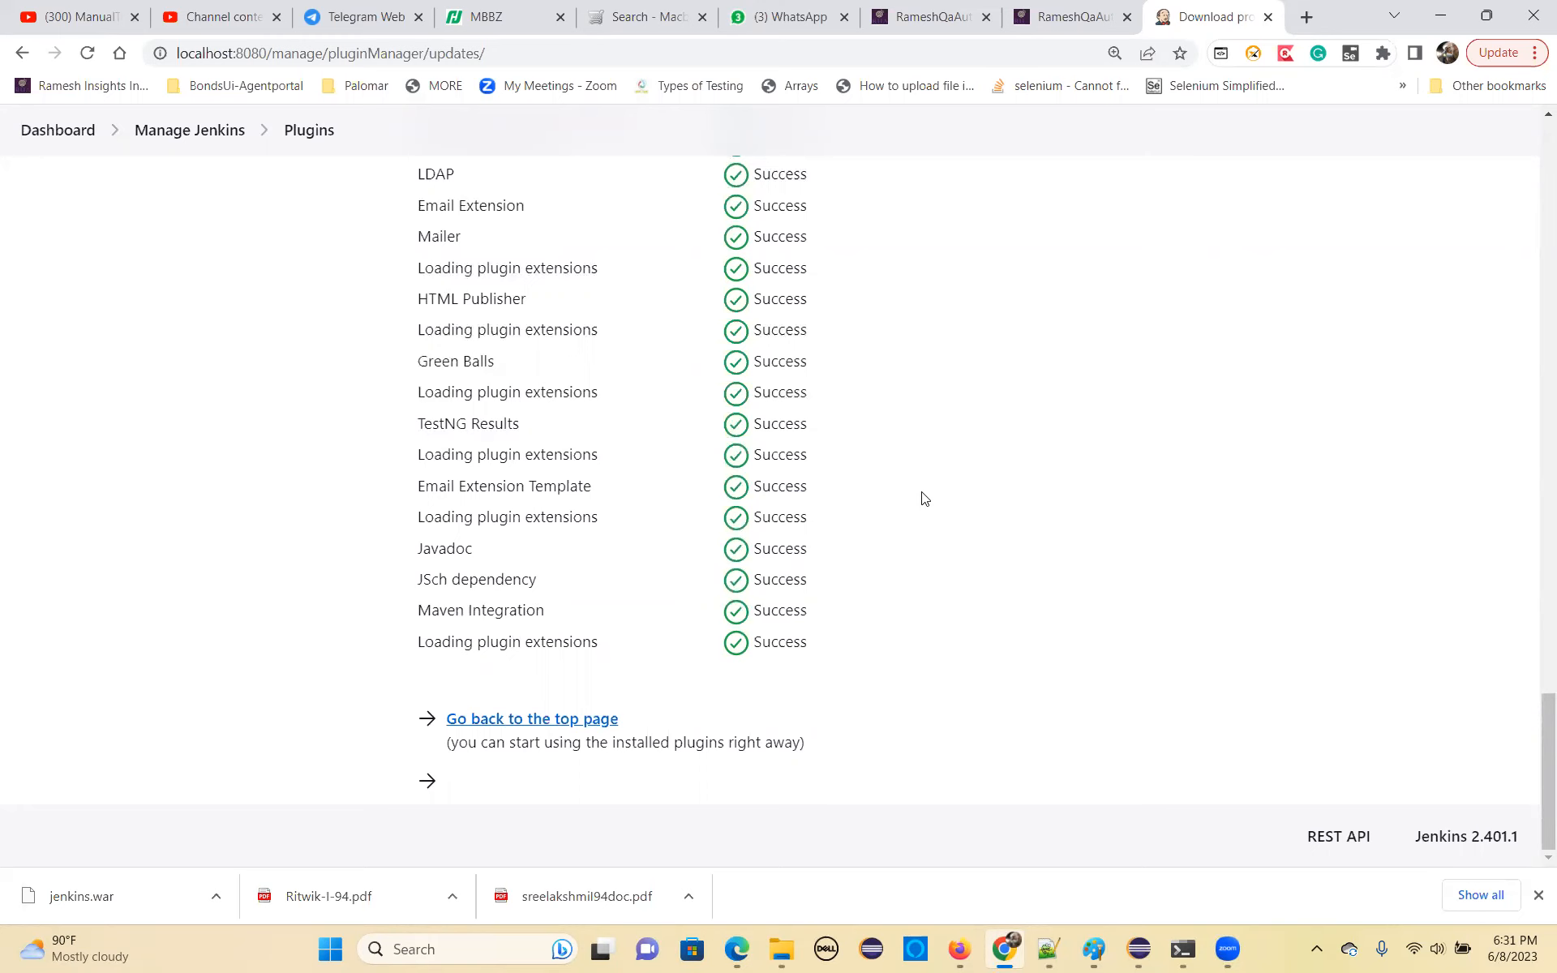
Return to the dashboard, start a new item, and review the project types offered, including Maven project.
scroll(924, 498, up, 14)
drag(1534, 545, 1534, 129)
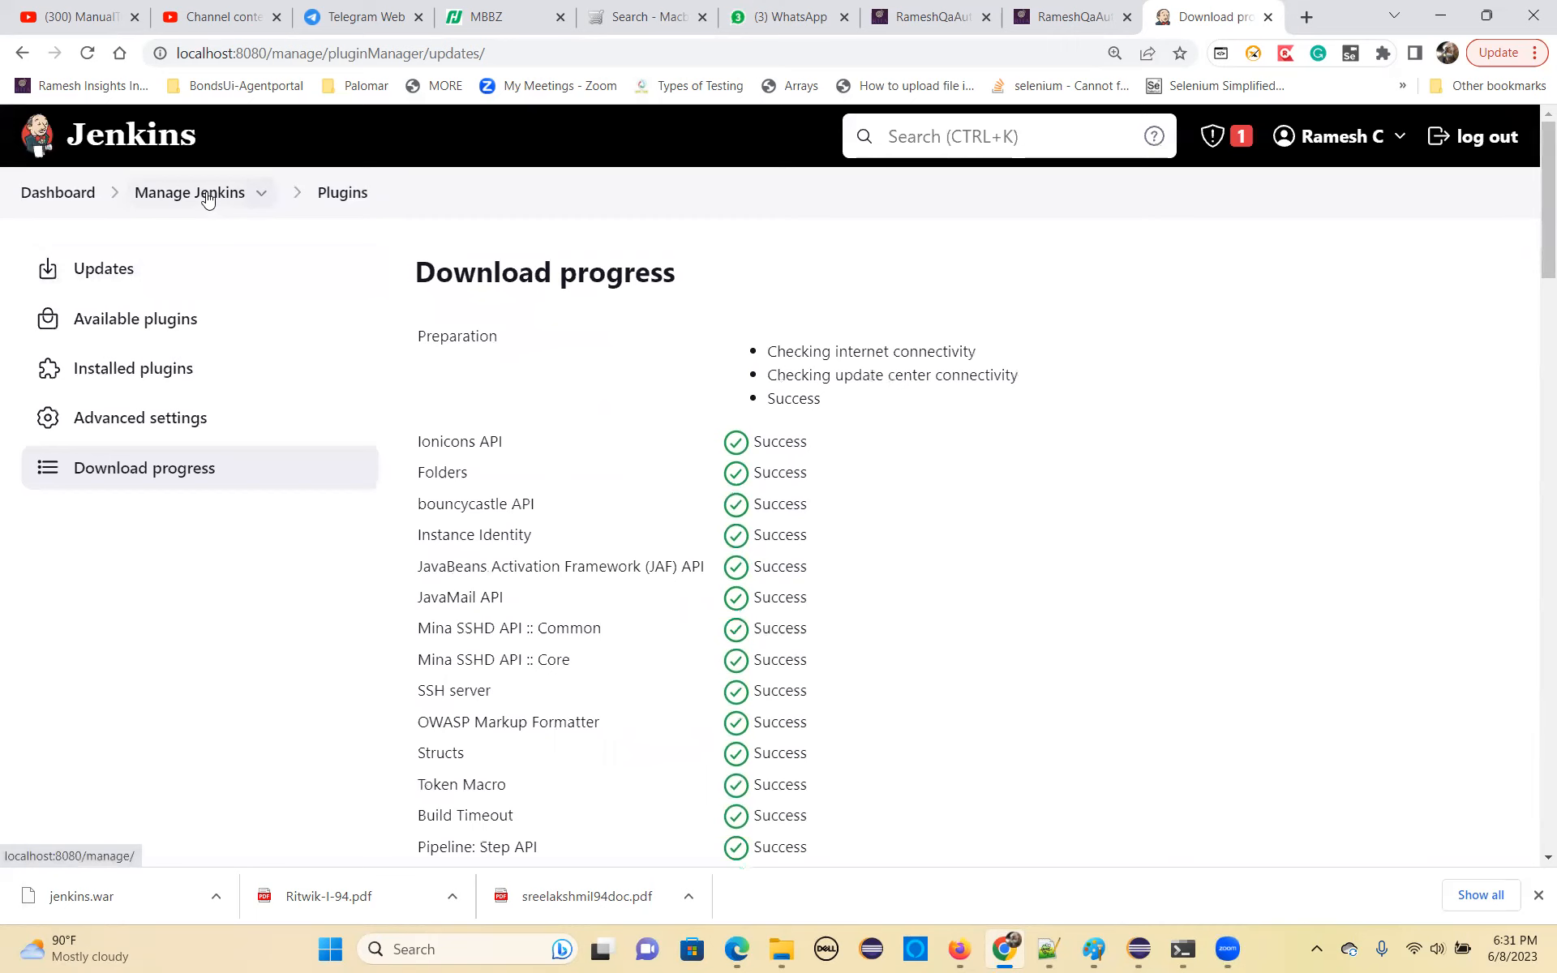
click(68, 199)
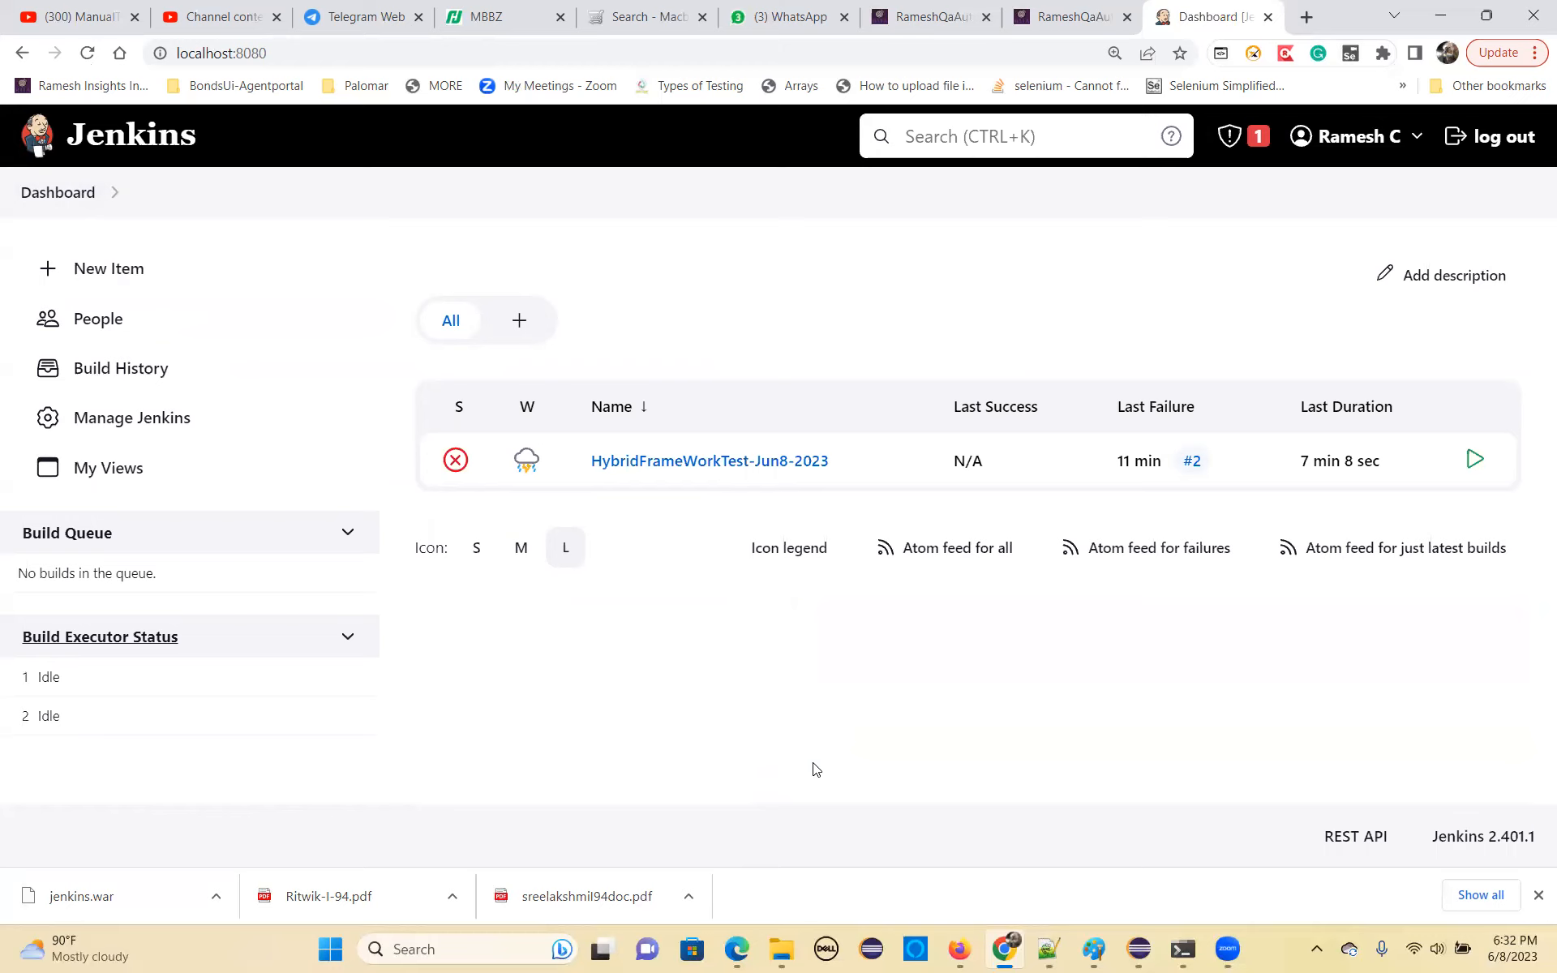
click(116, 276)
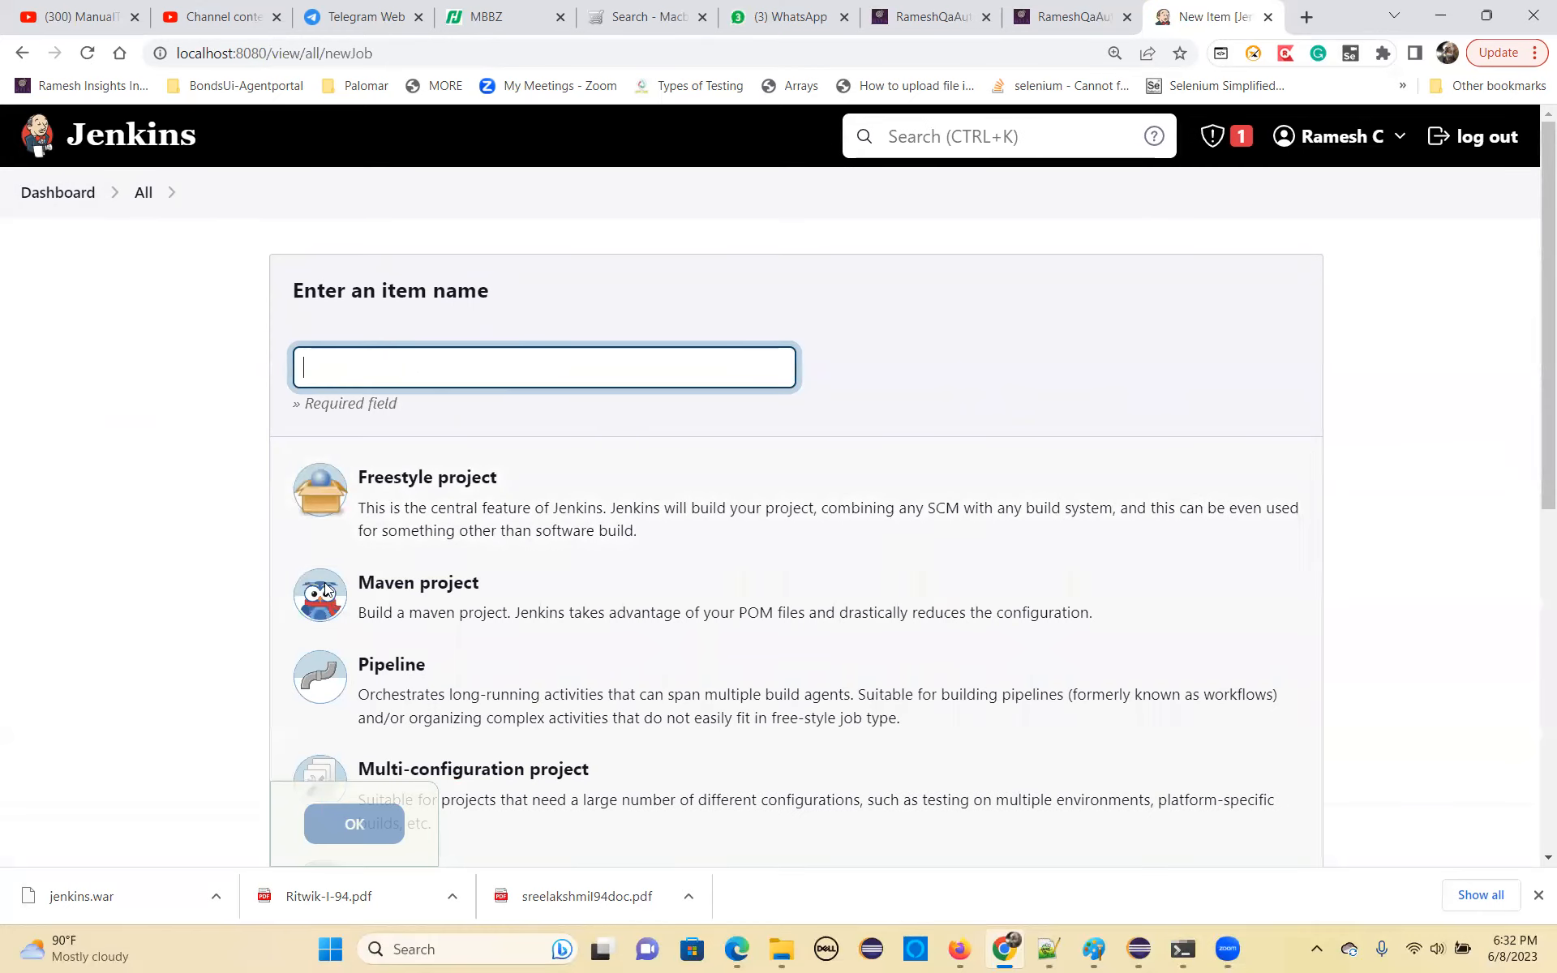
scroll(594, 637, down, 3)
scroll(594, 637, down, 4)
scroll(543, 563, up, 7)
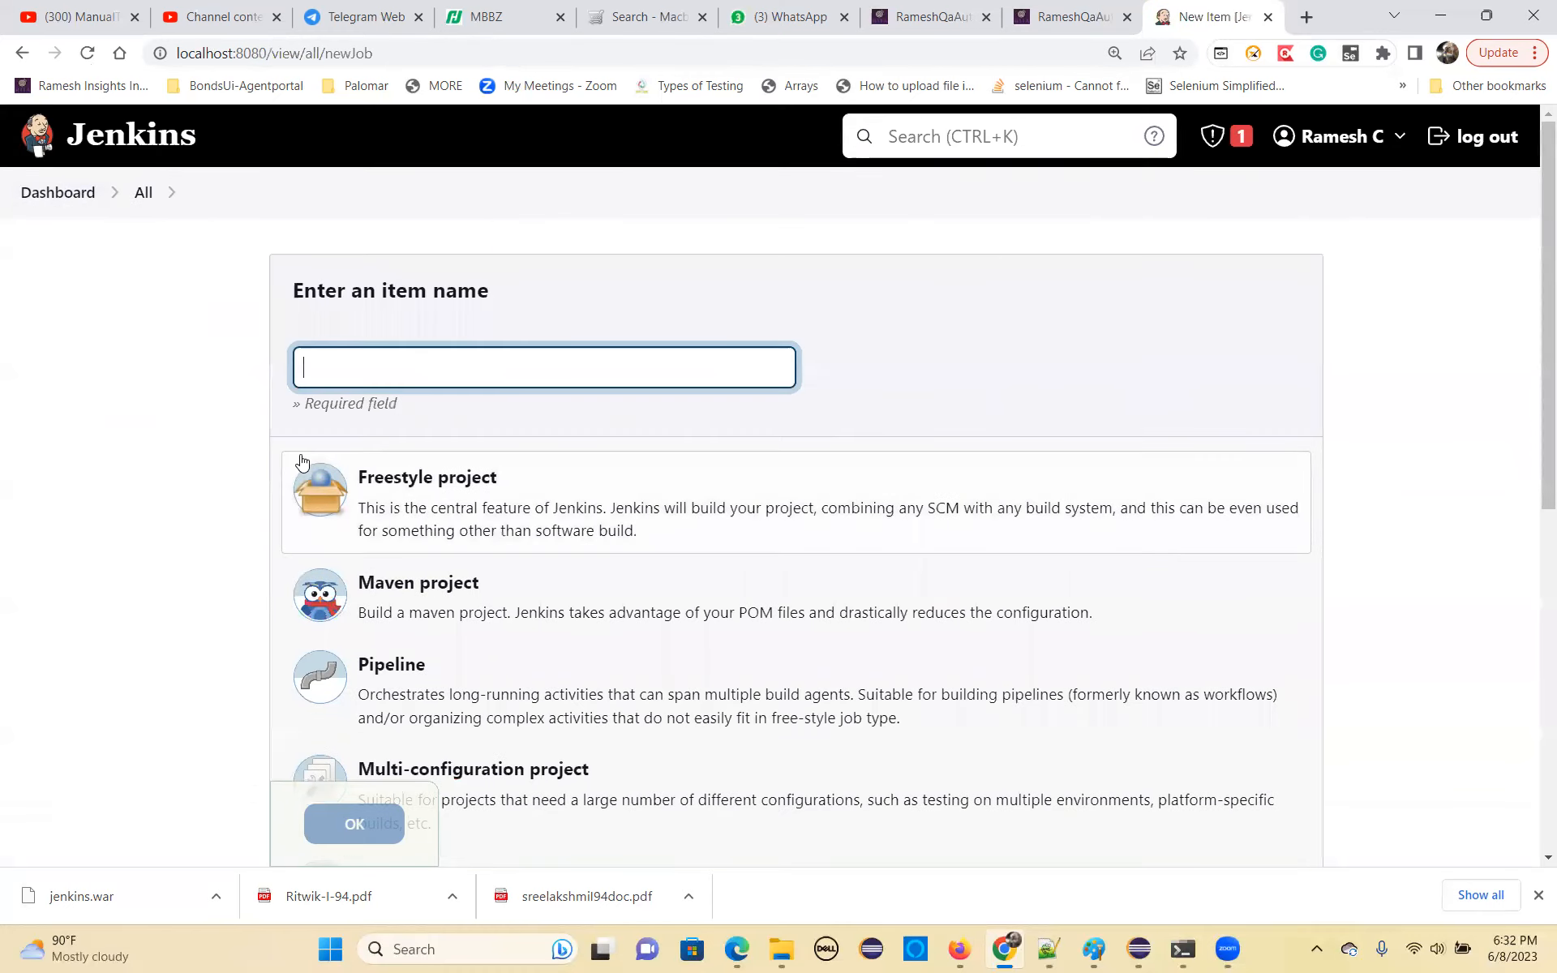
Leave the new item page and open the configuration of the HybridFrameWorkTest-Jun8-2023 job from the dashboard.
click(50, 197)
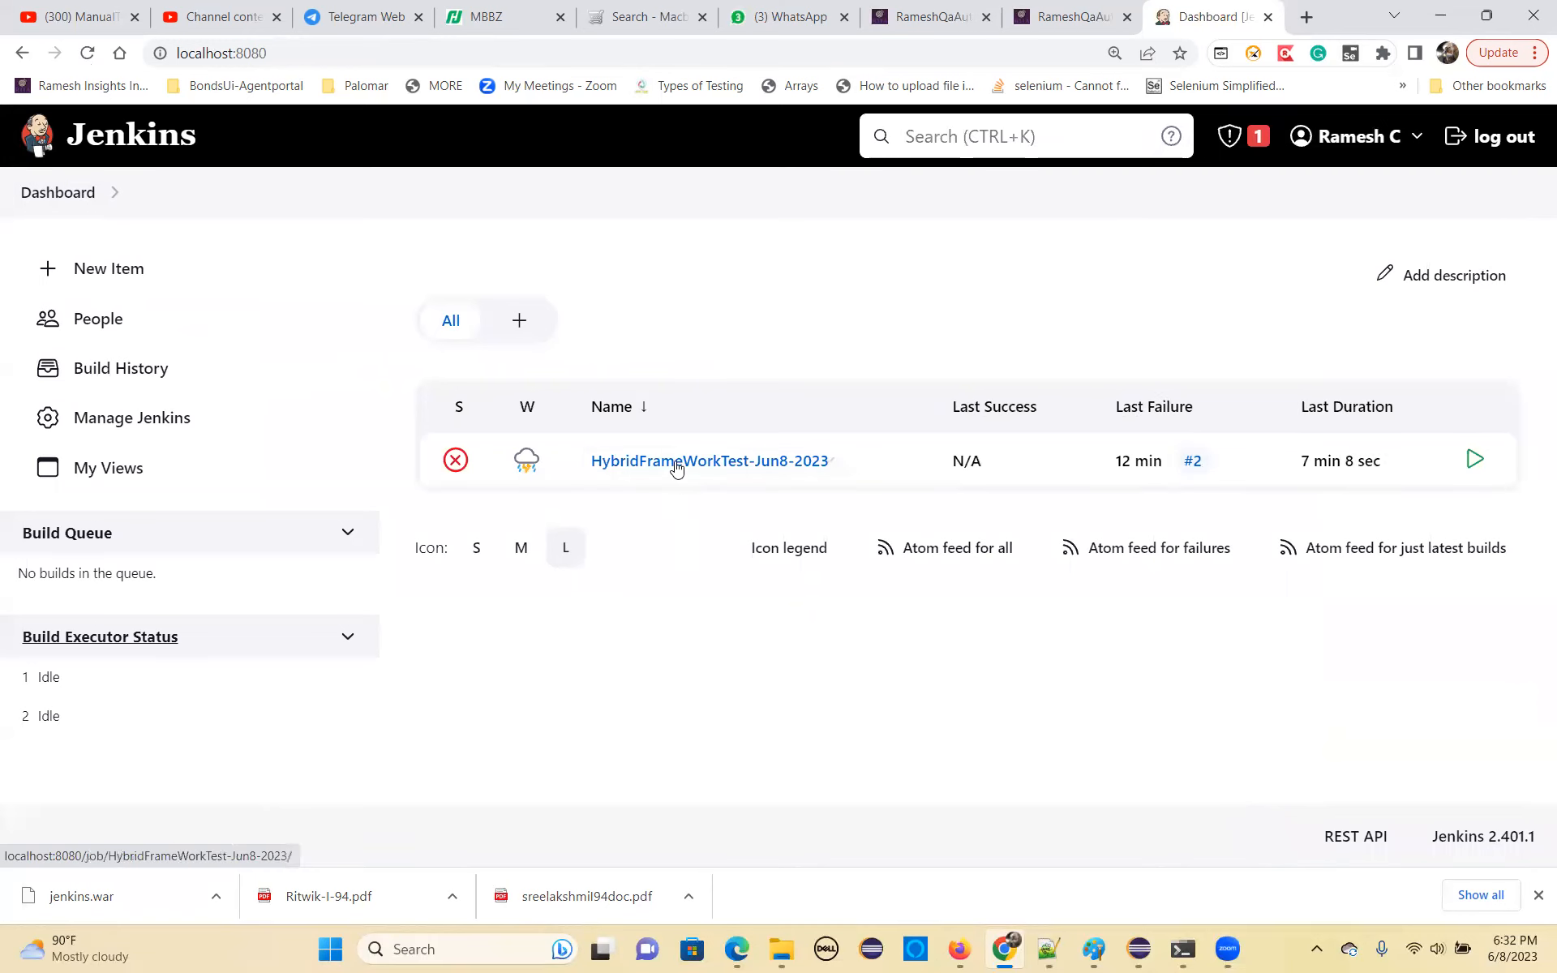
click(677, 465)
click(109, 468)
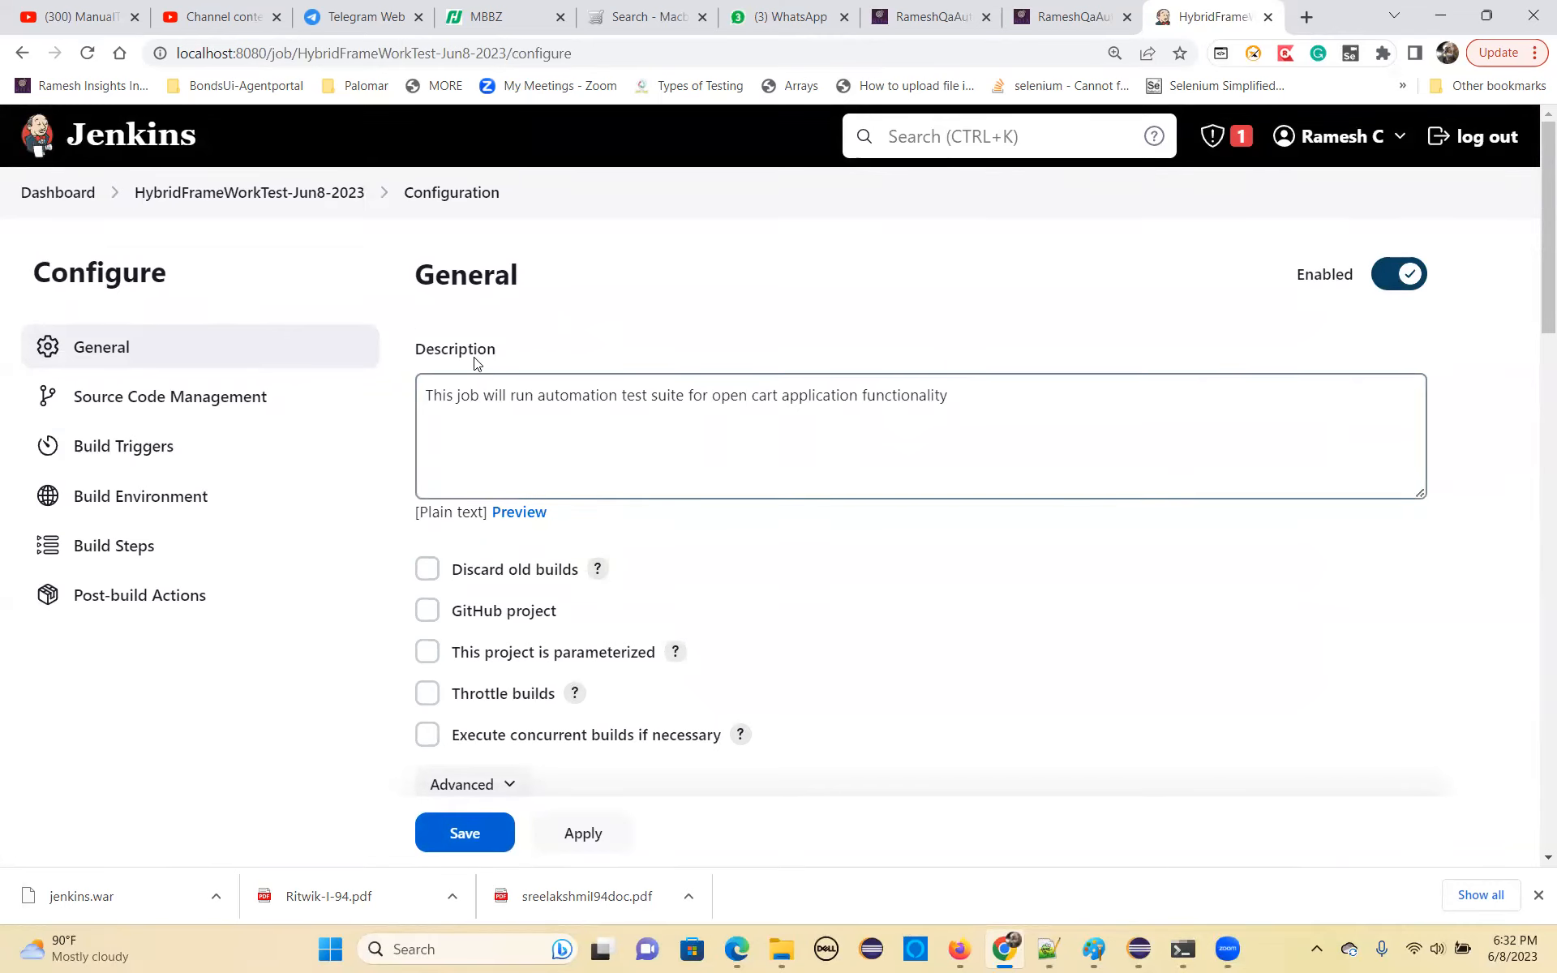
drag(414, 284, 529, 286)
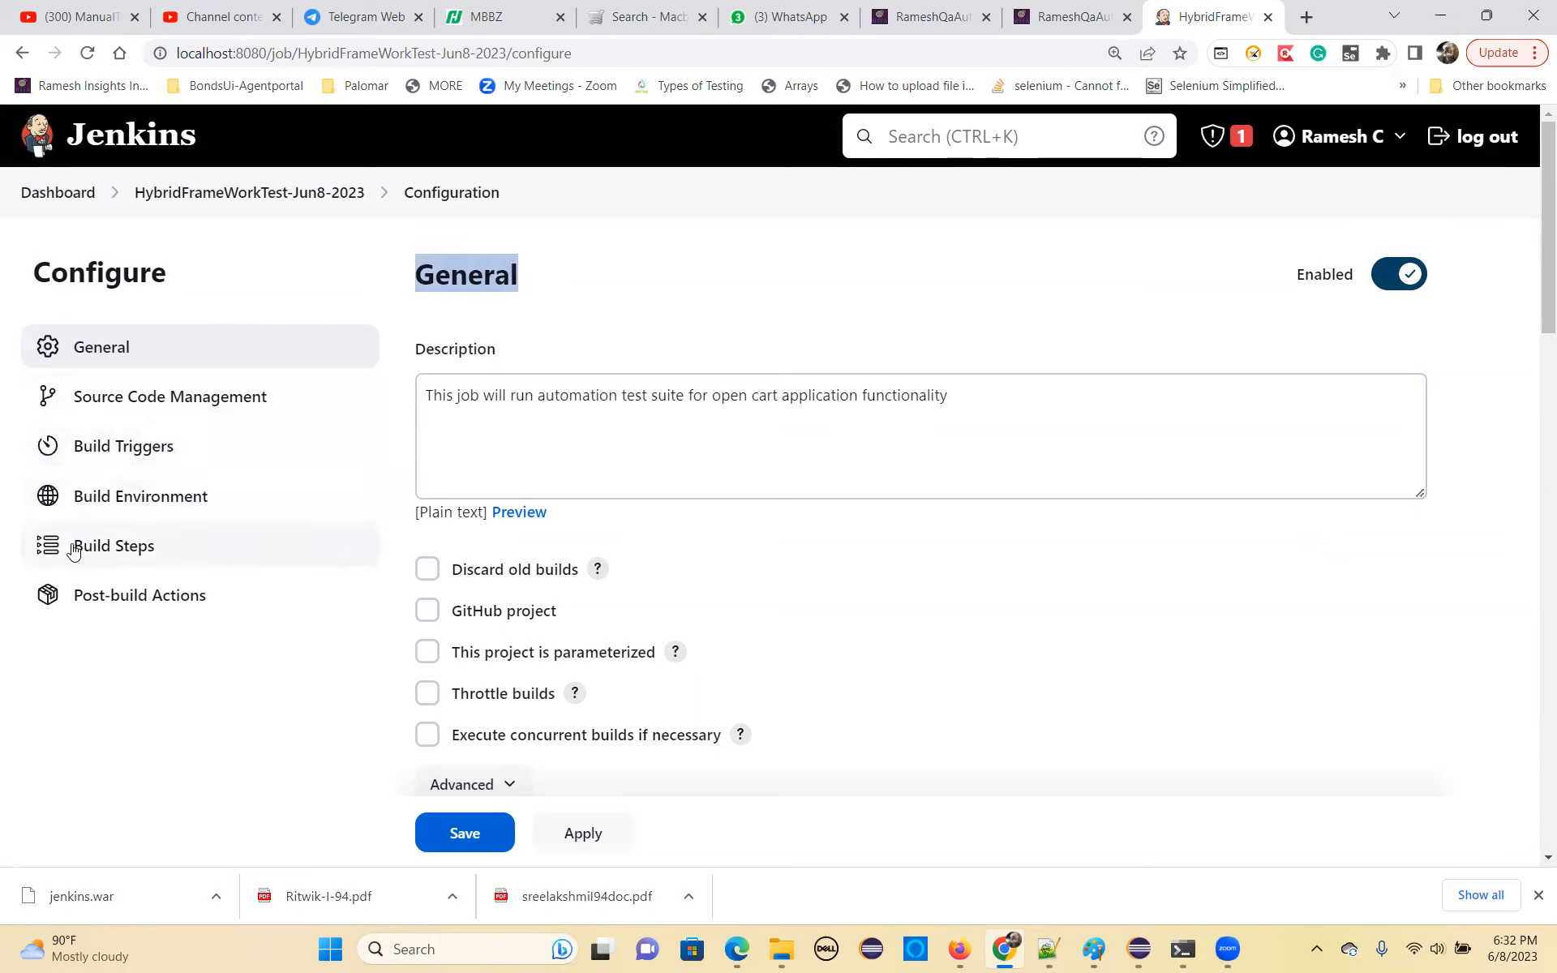
Add a Publish TestNG Results post-build action to the job, keeping the default report pattern, and apply and save the configuration.
click(184, 614)
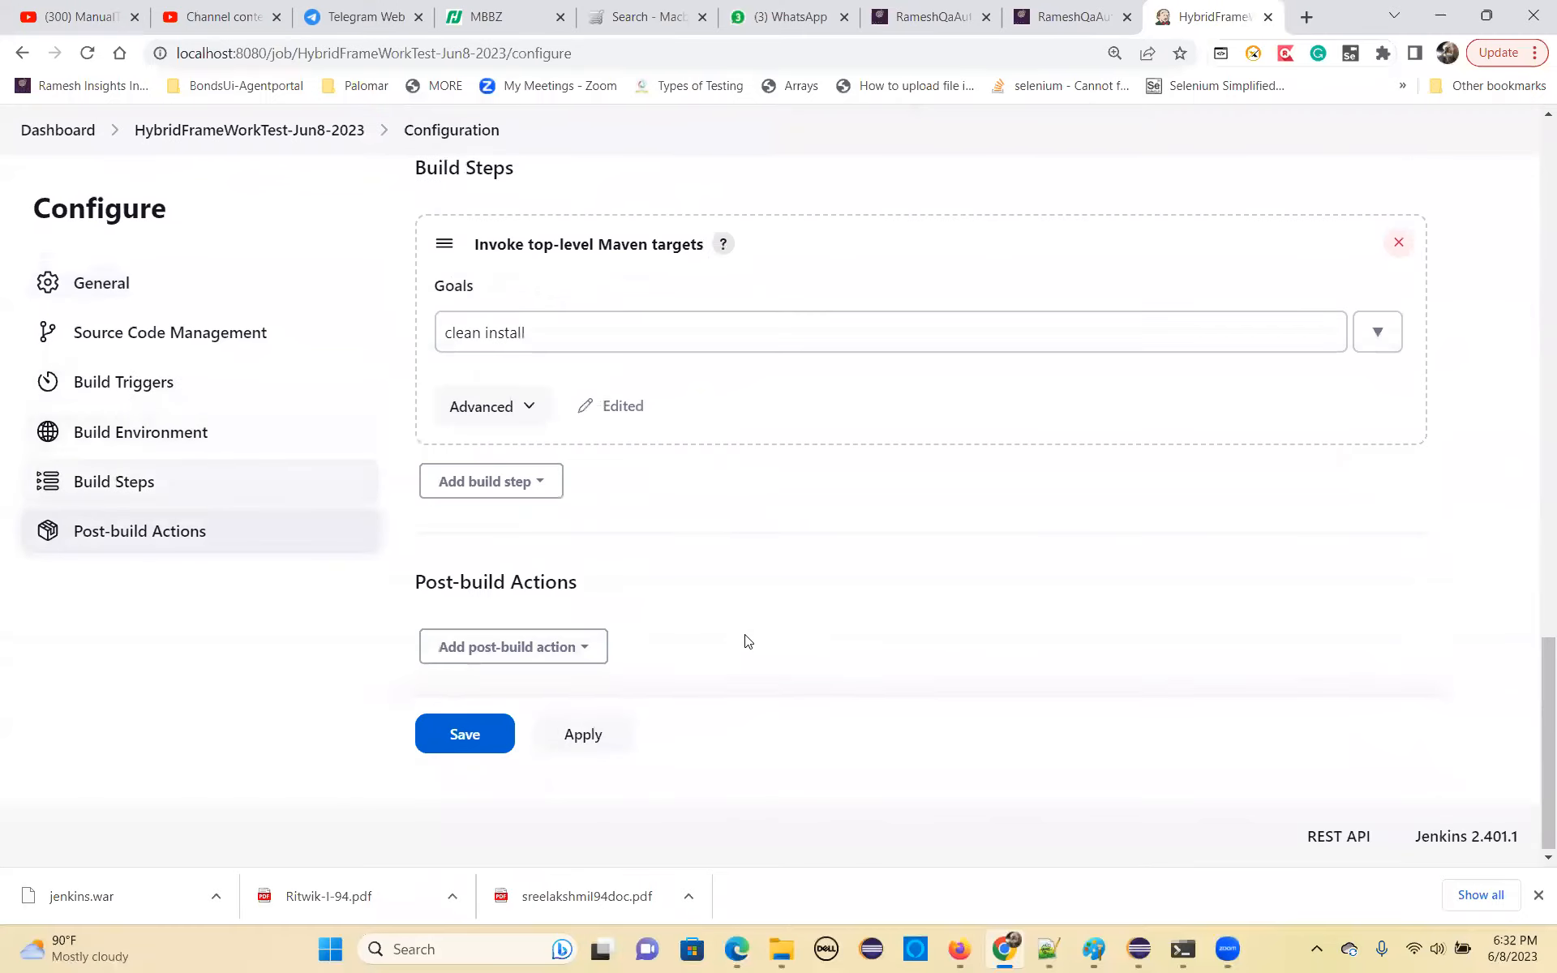
scroll(762, 586, up, 1)
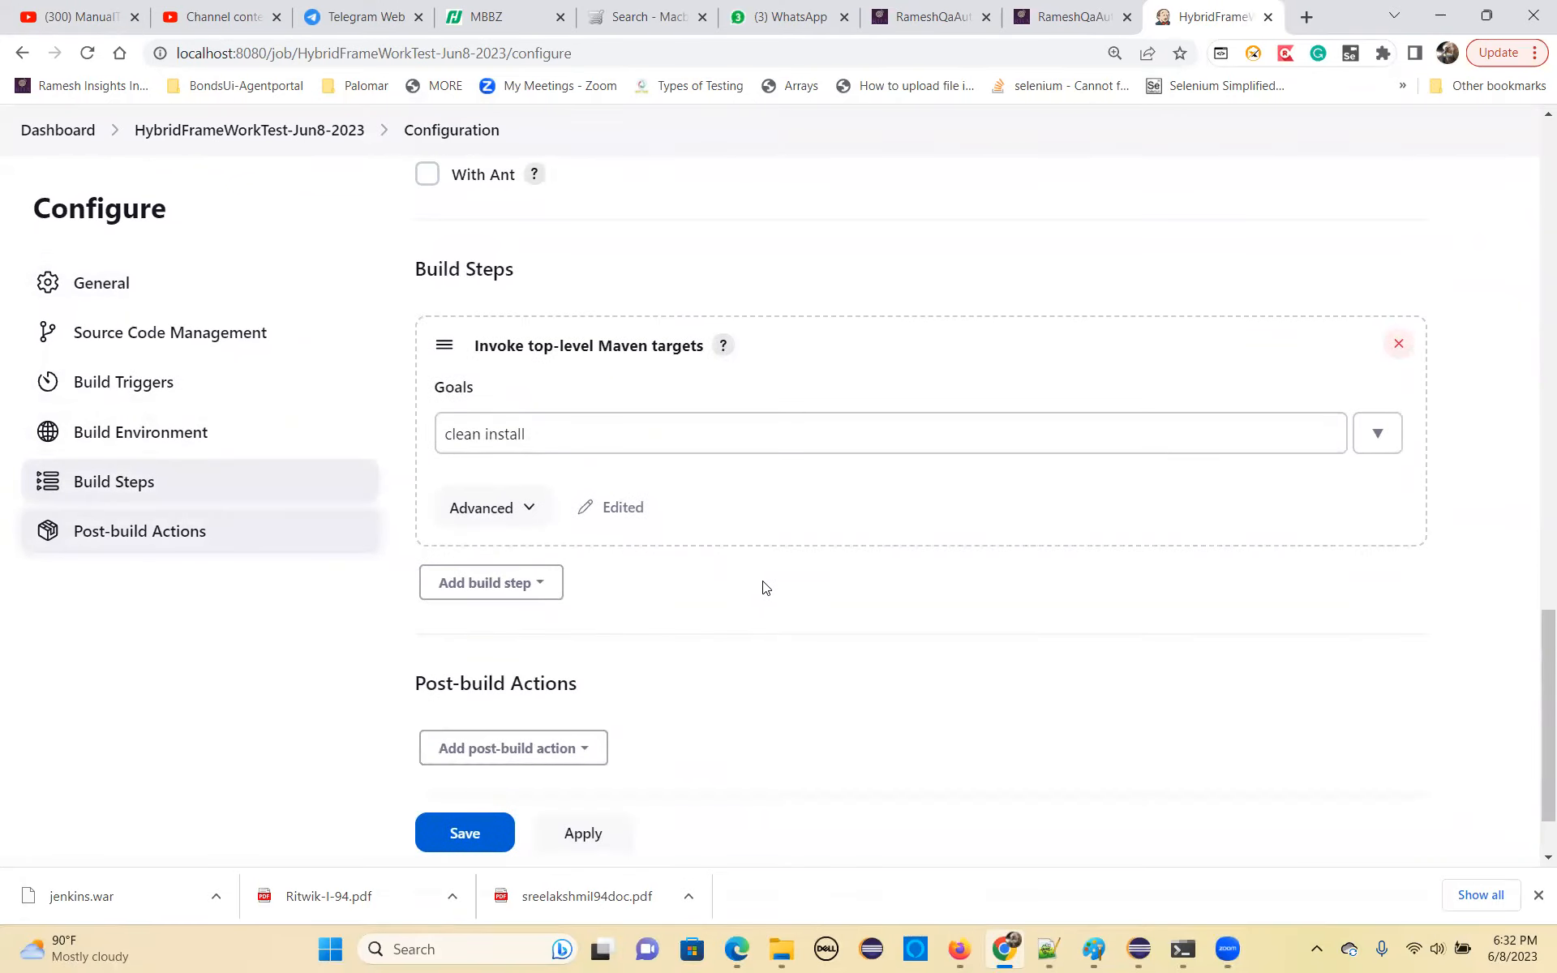
scroll(697, 632, down, 2)
click(589, 667)
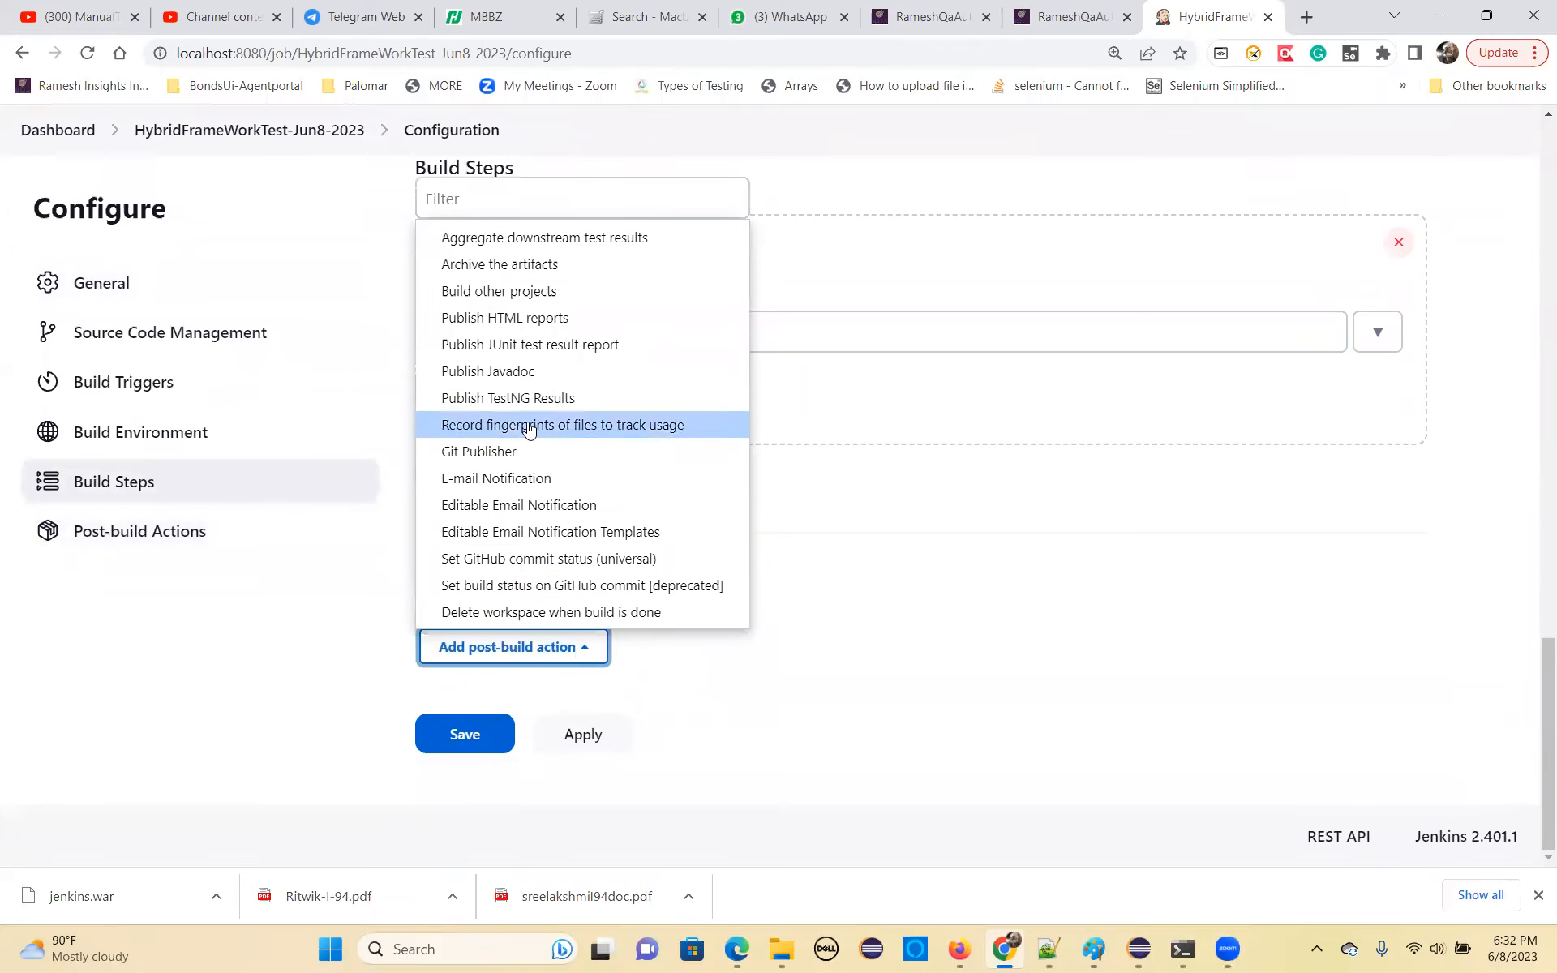
click(519, 398)
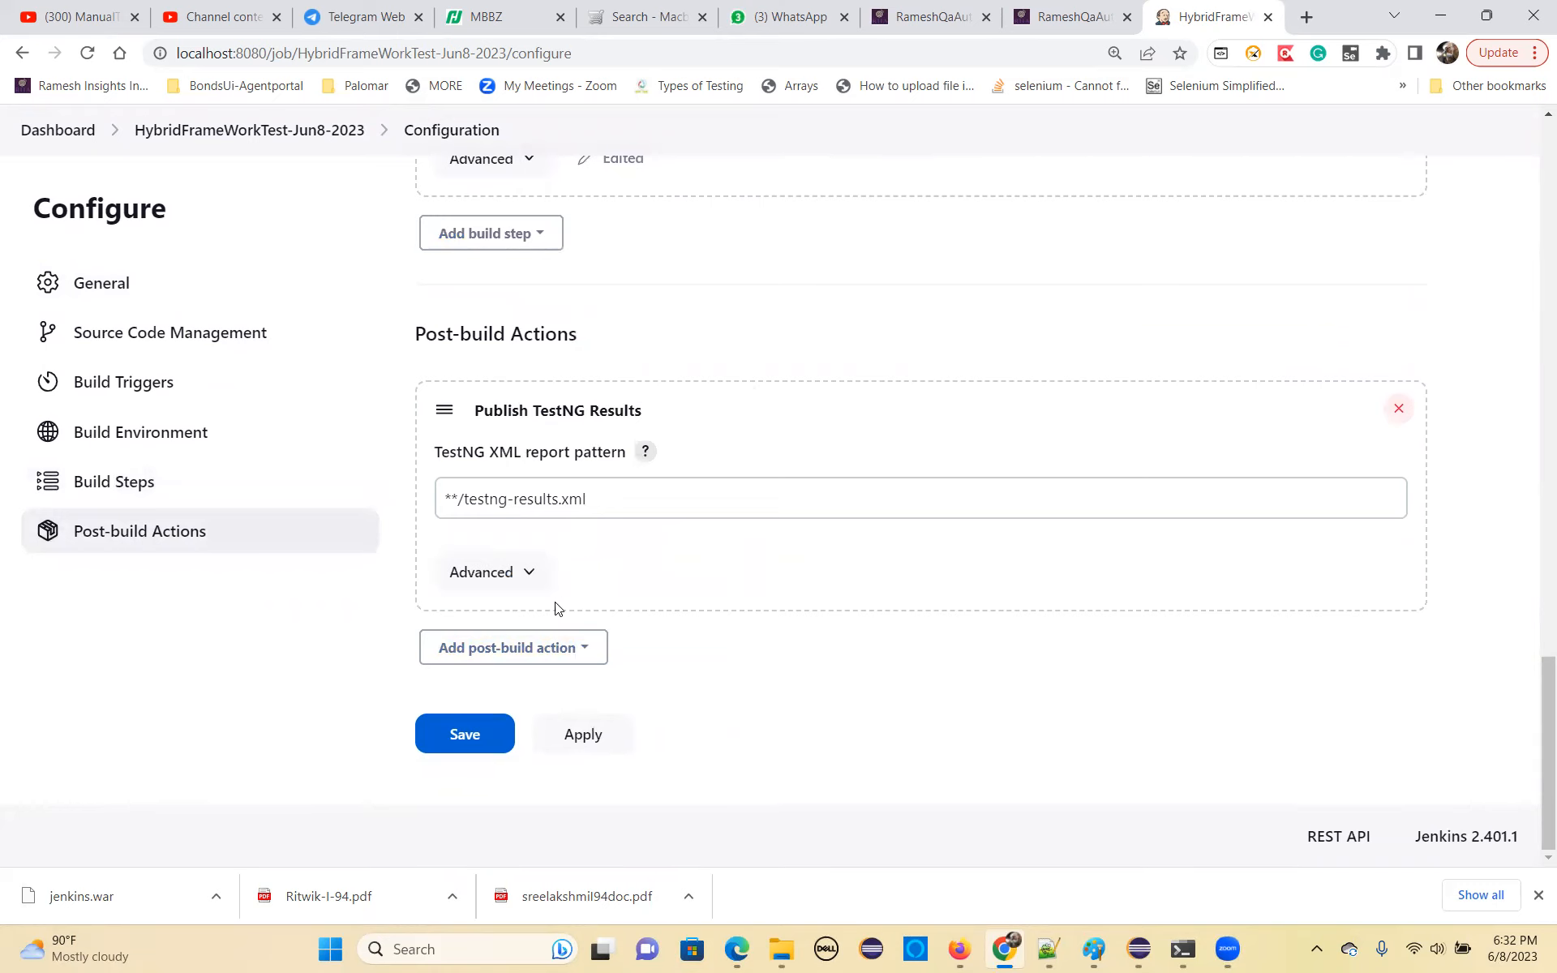
click(581, 741)
click(475, 745)
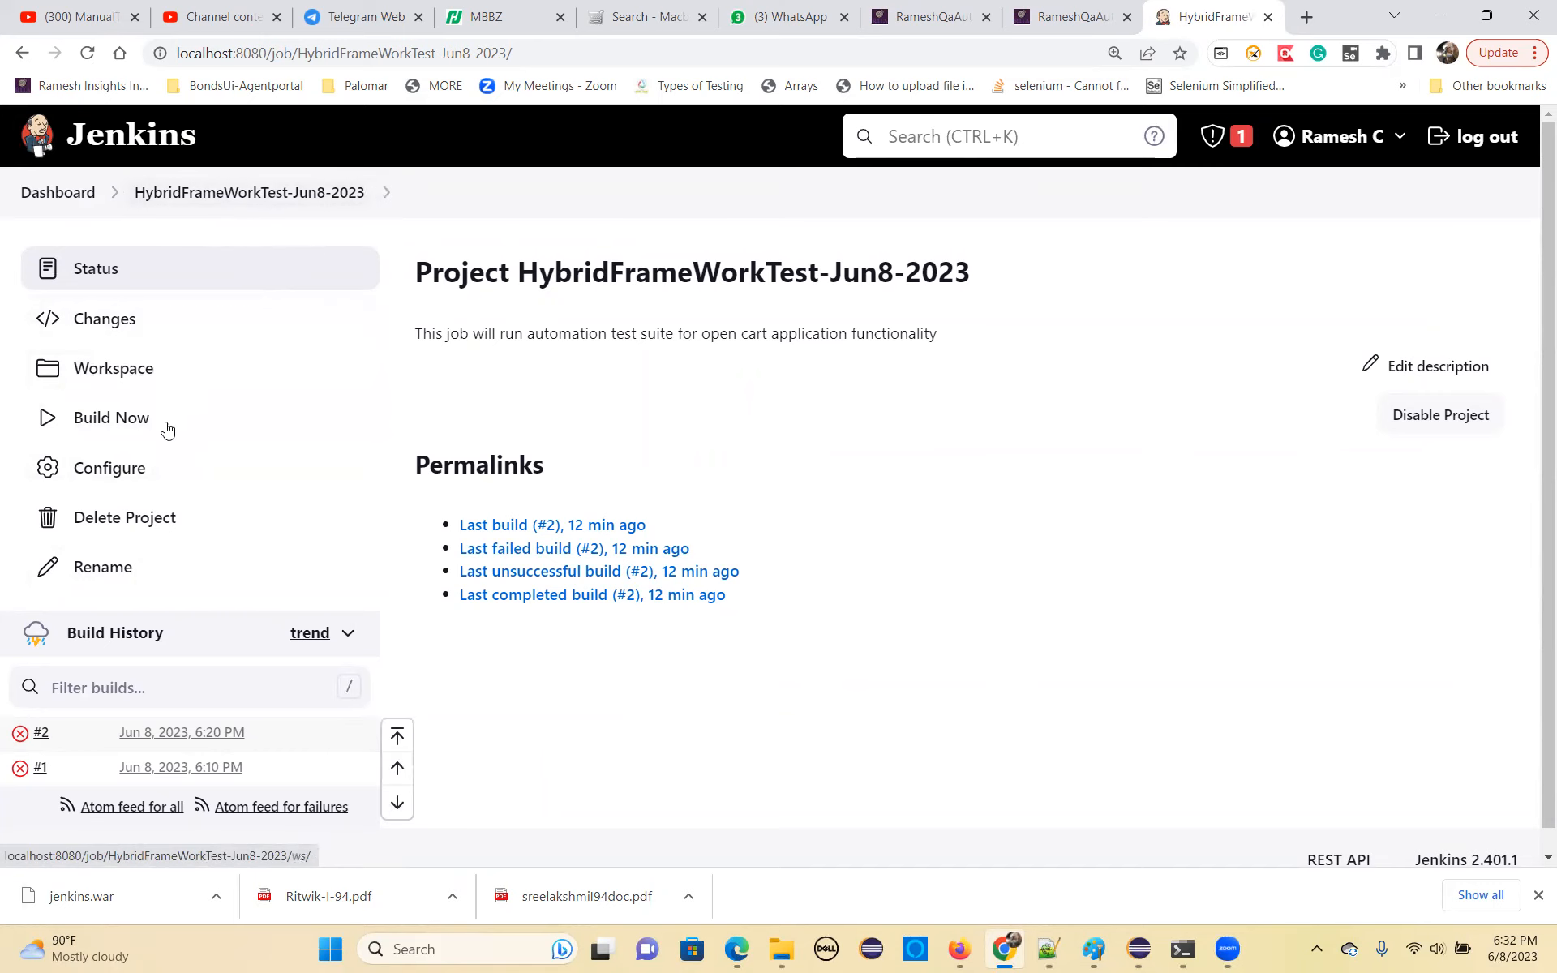
Reopen the job's configuration, add a Publish HTML reports post-build action, and save the job.
click(118, 469)
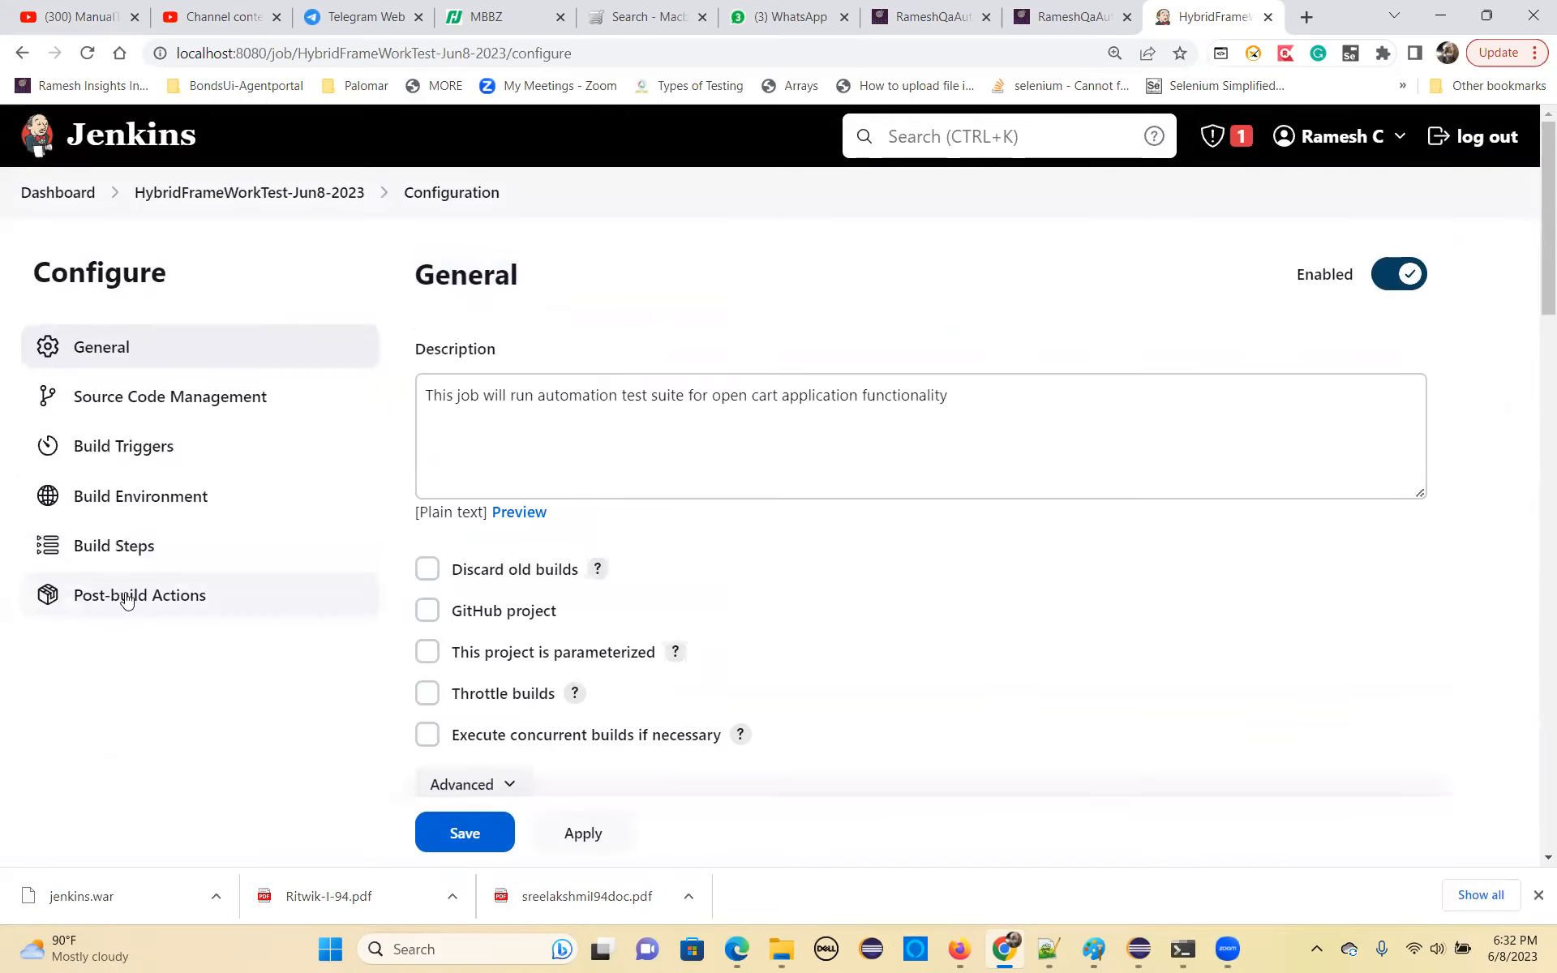
click(125, 598)
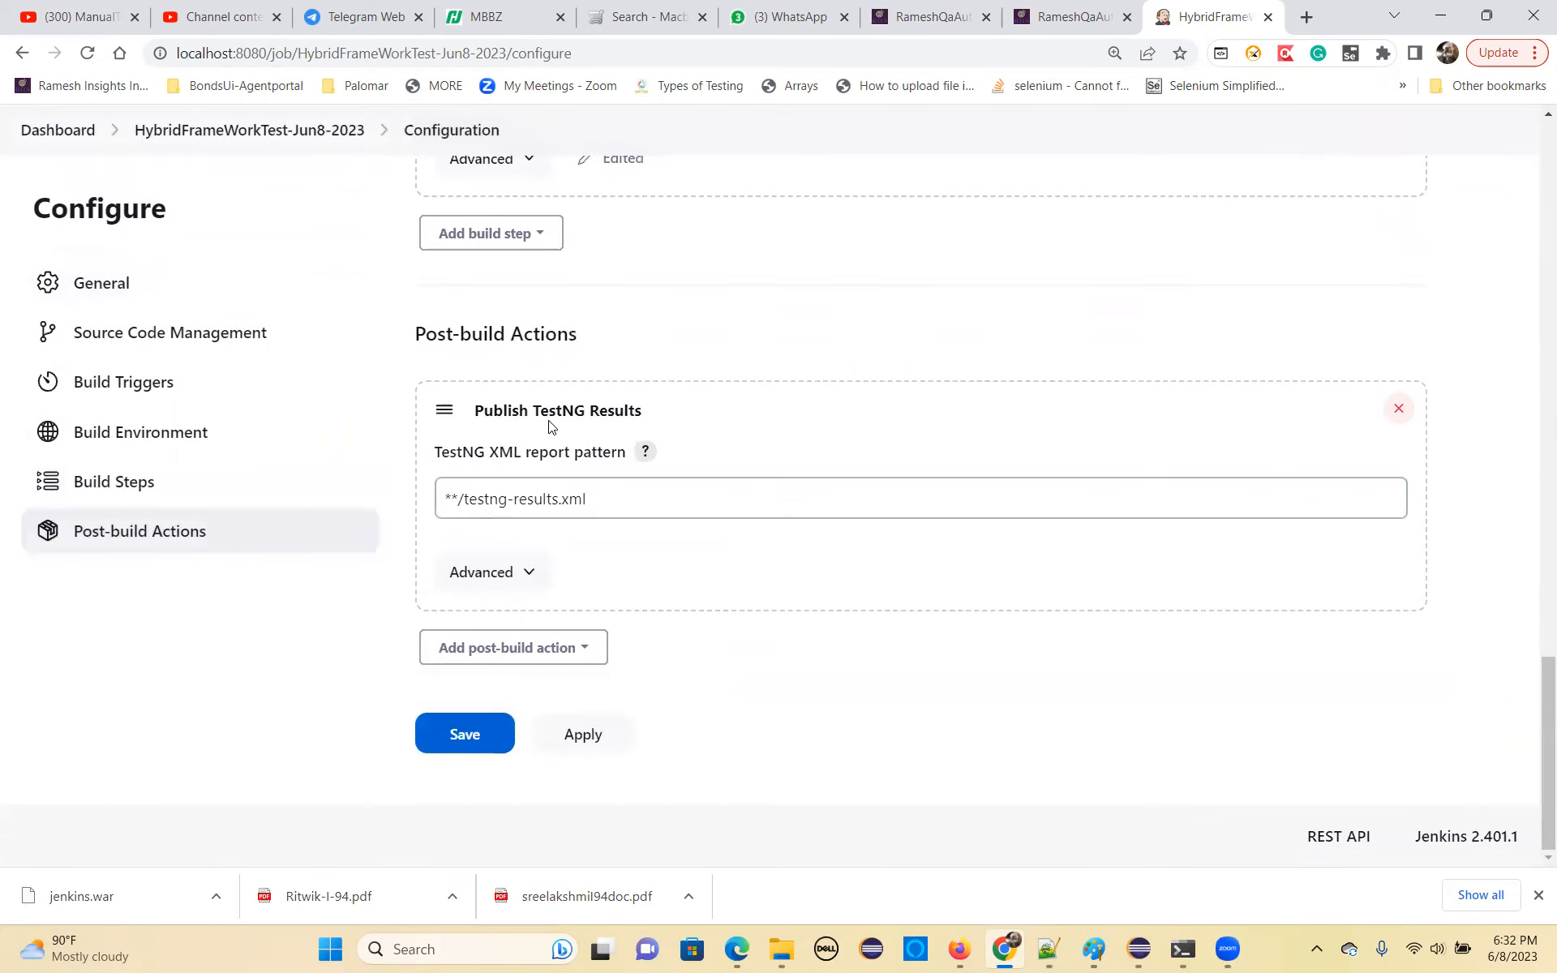
click(580, 648)
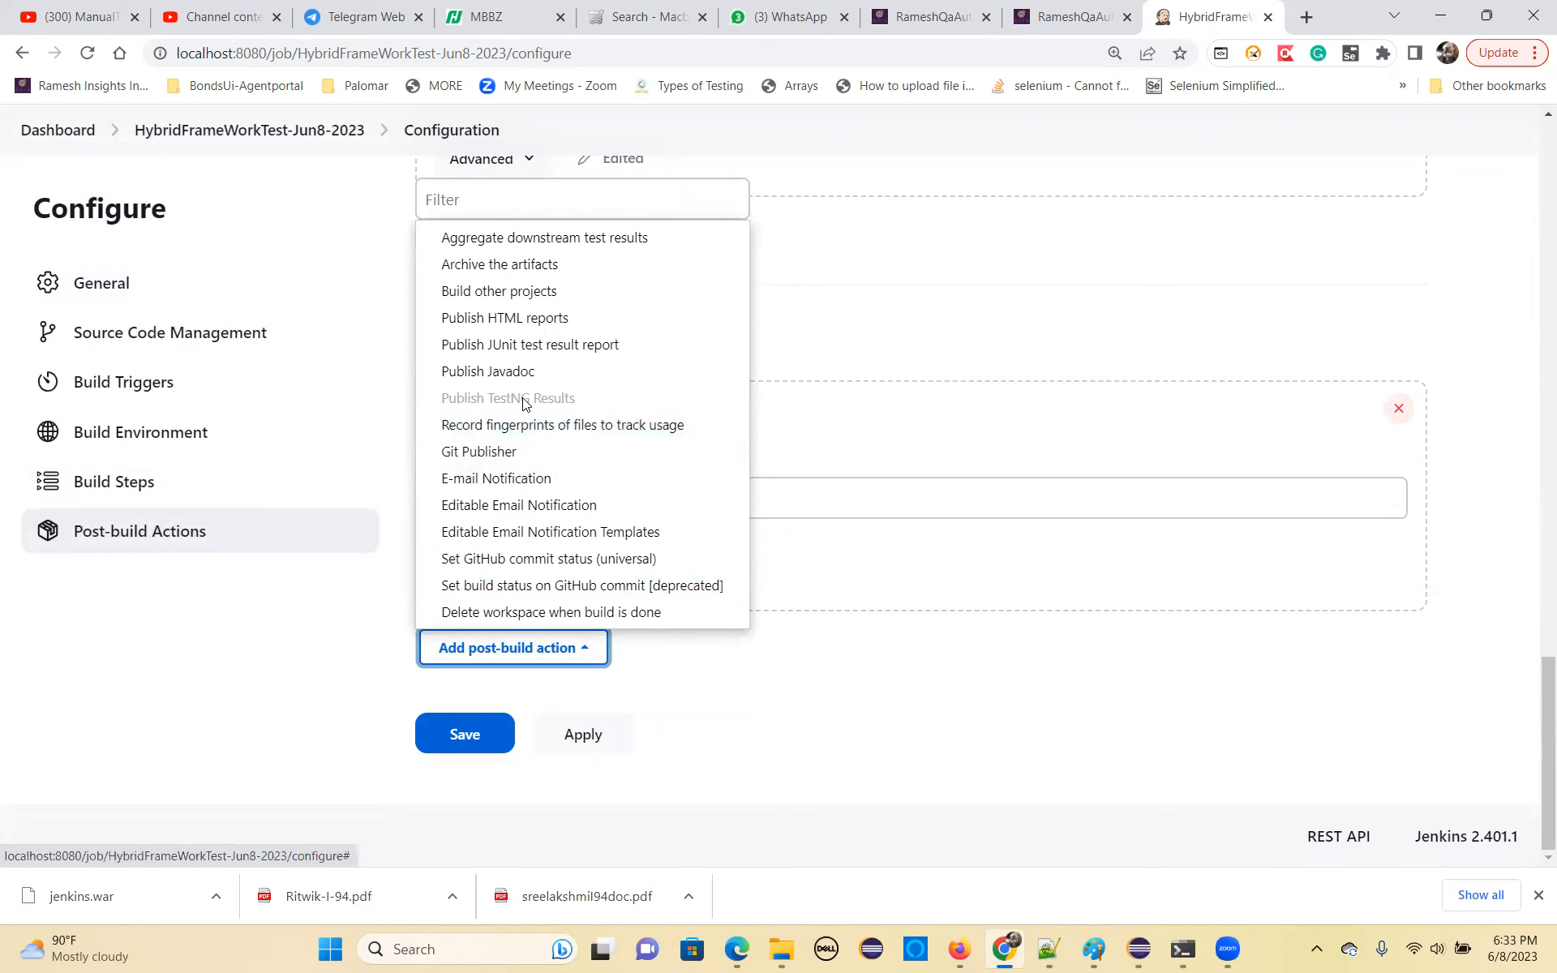
click(544, 325)
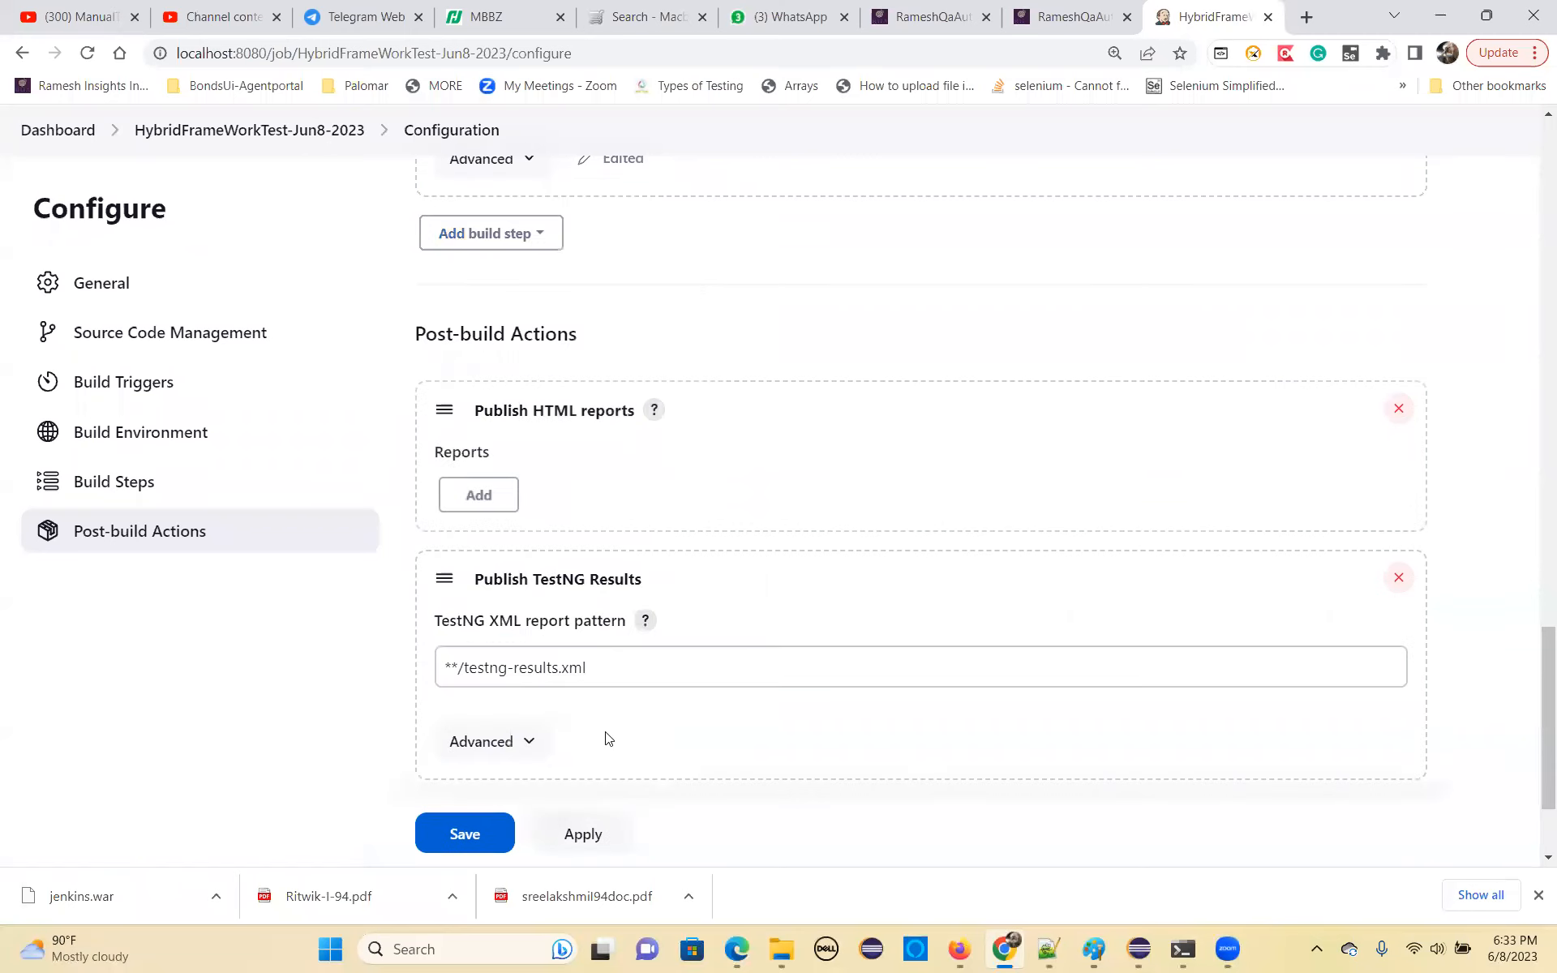
scroll(608, 739, down, 2)
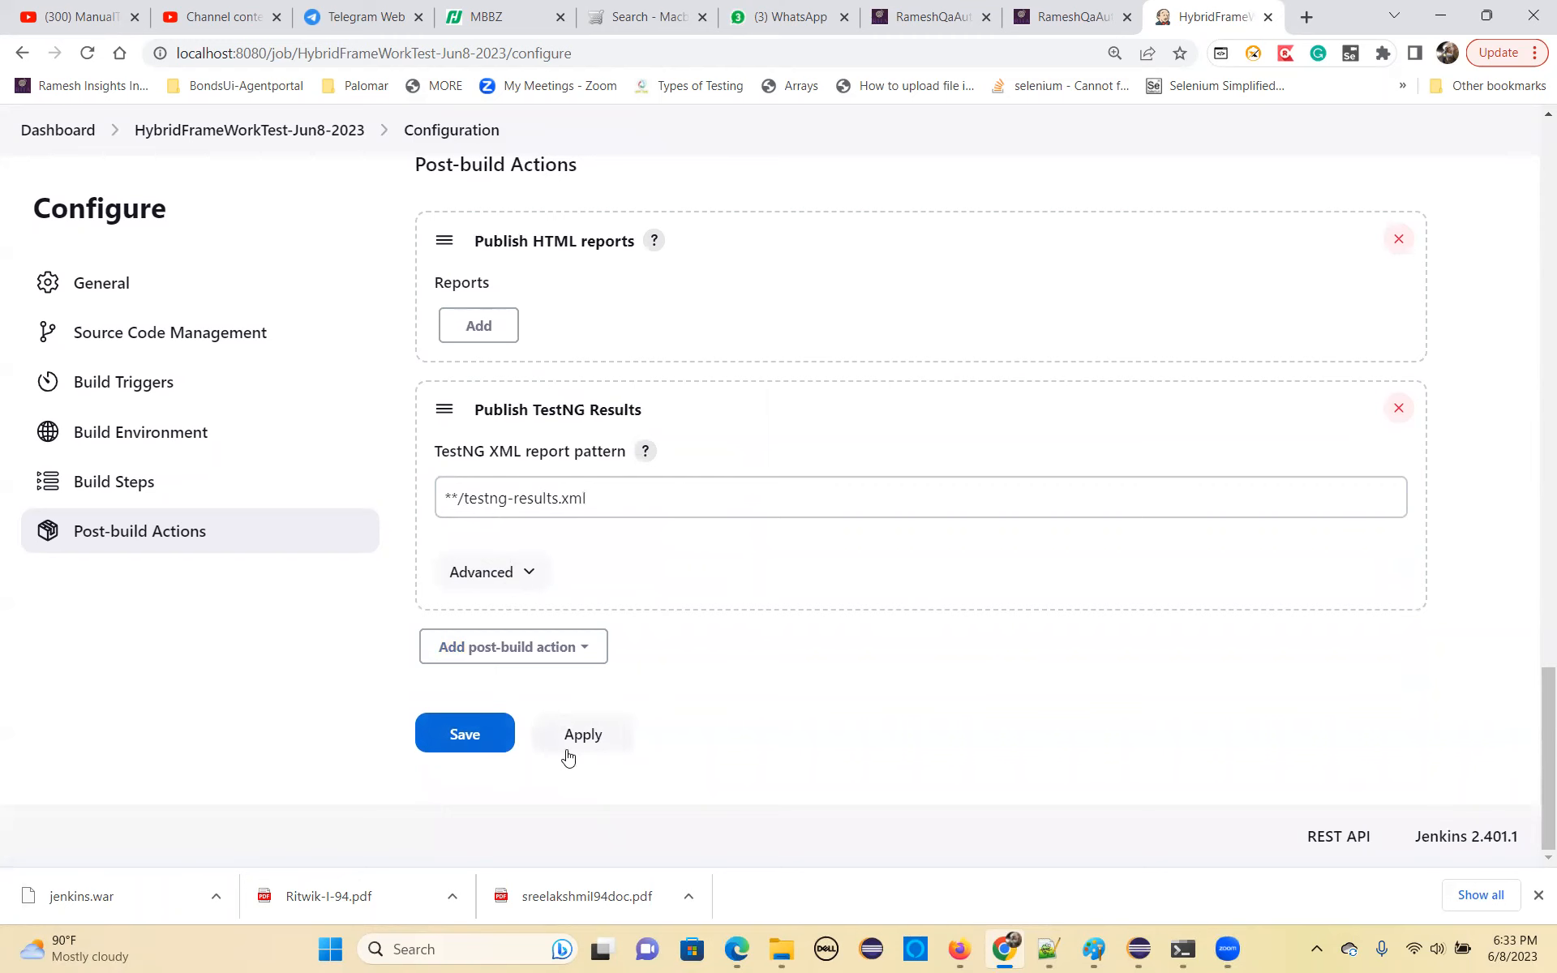
click(483, 740)
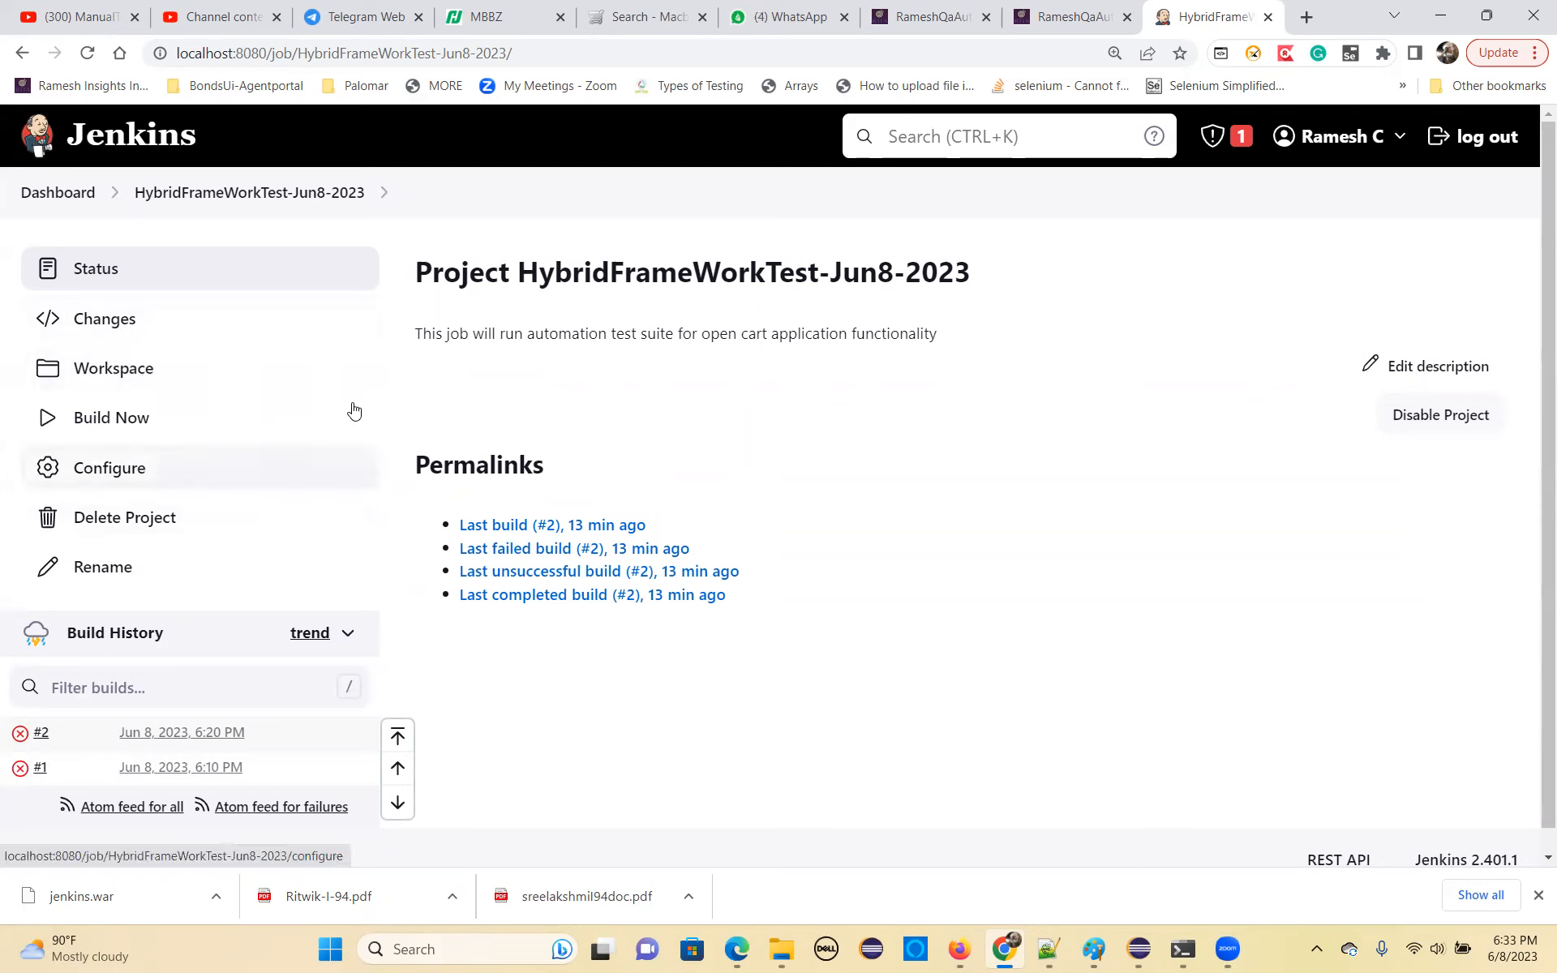
drag(546, 273, 920, 272)
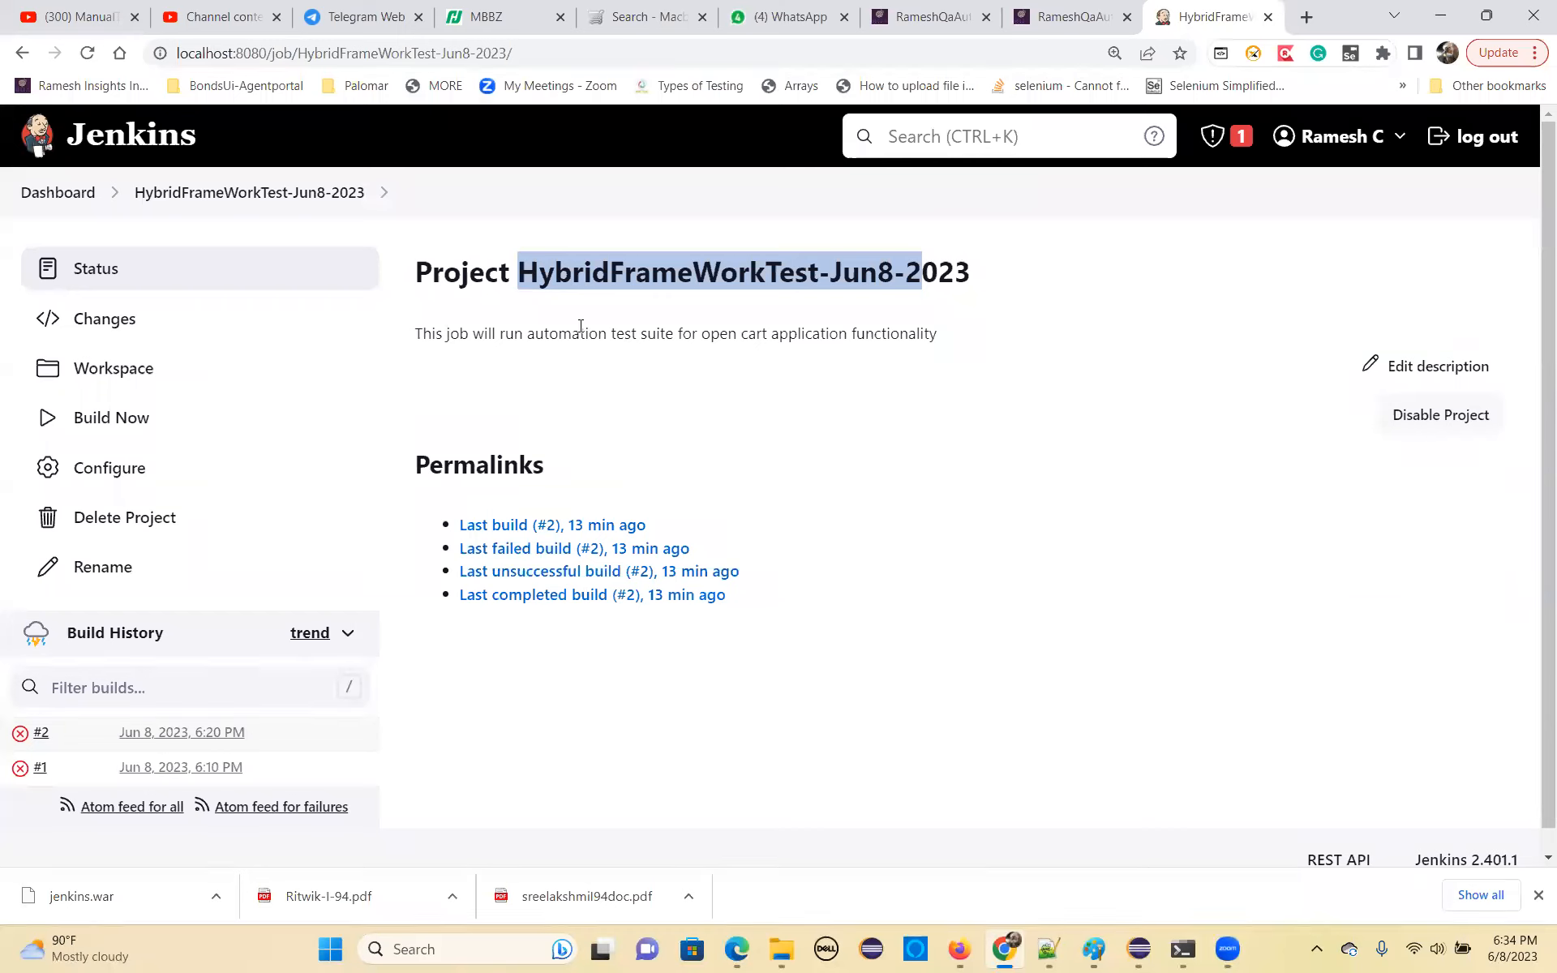
click(803, 285)
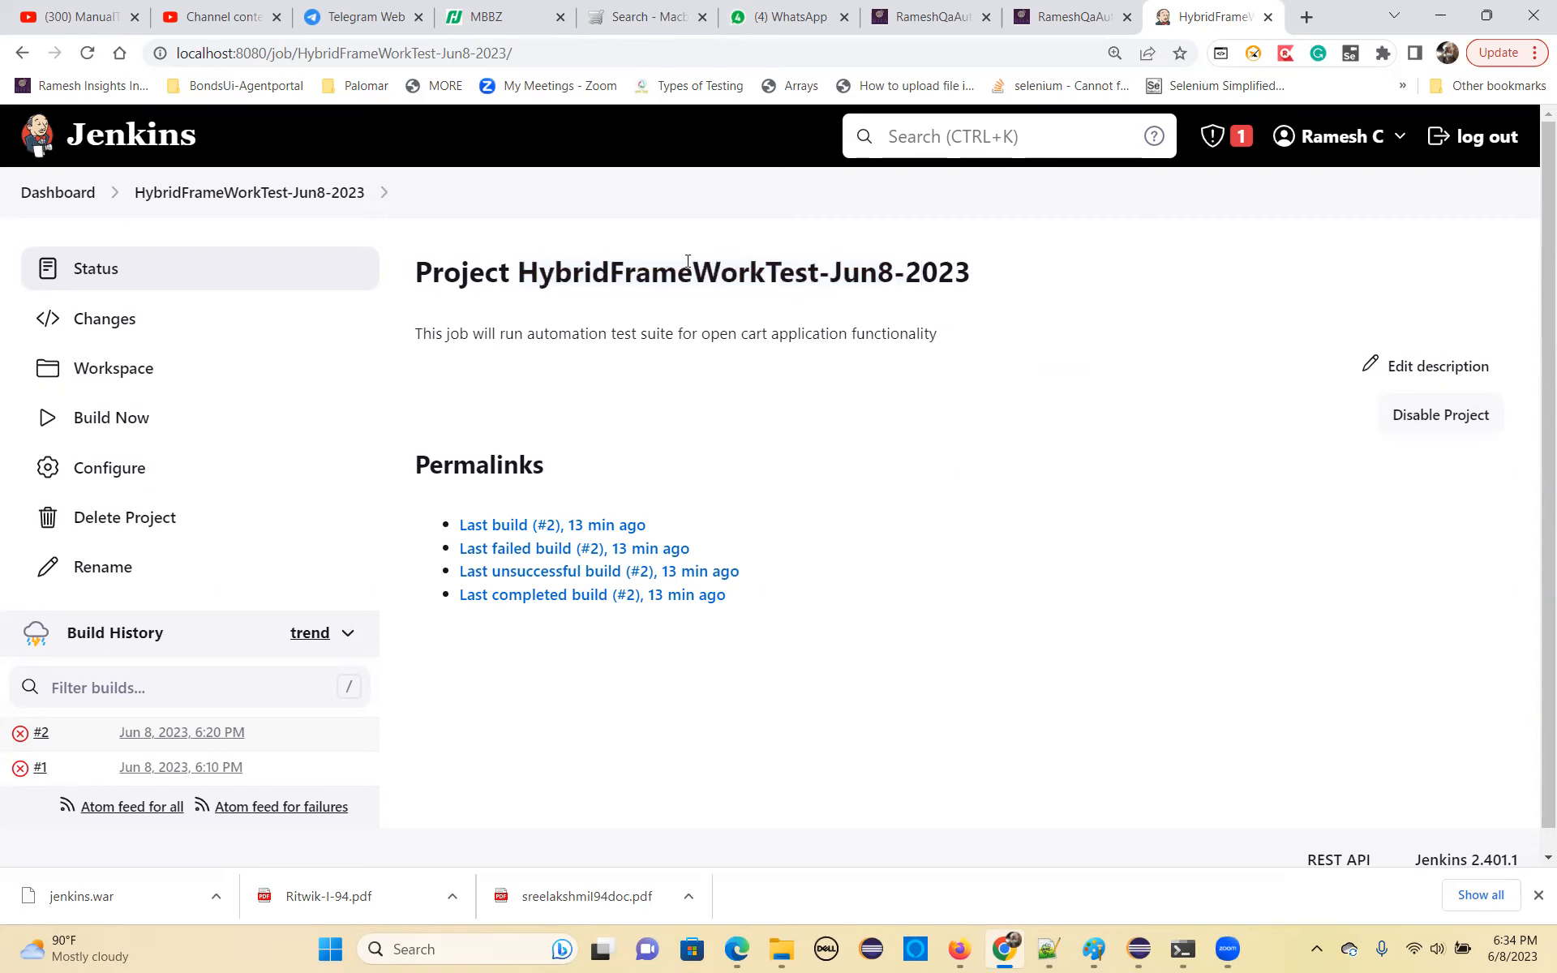
drag(521, 271, 983, 272)
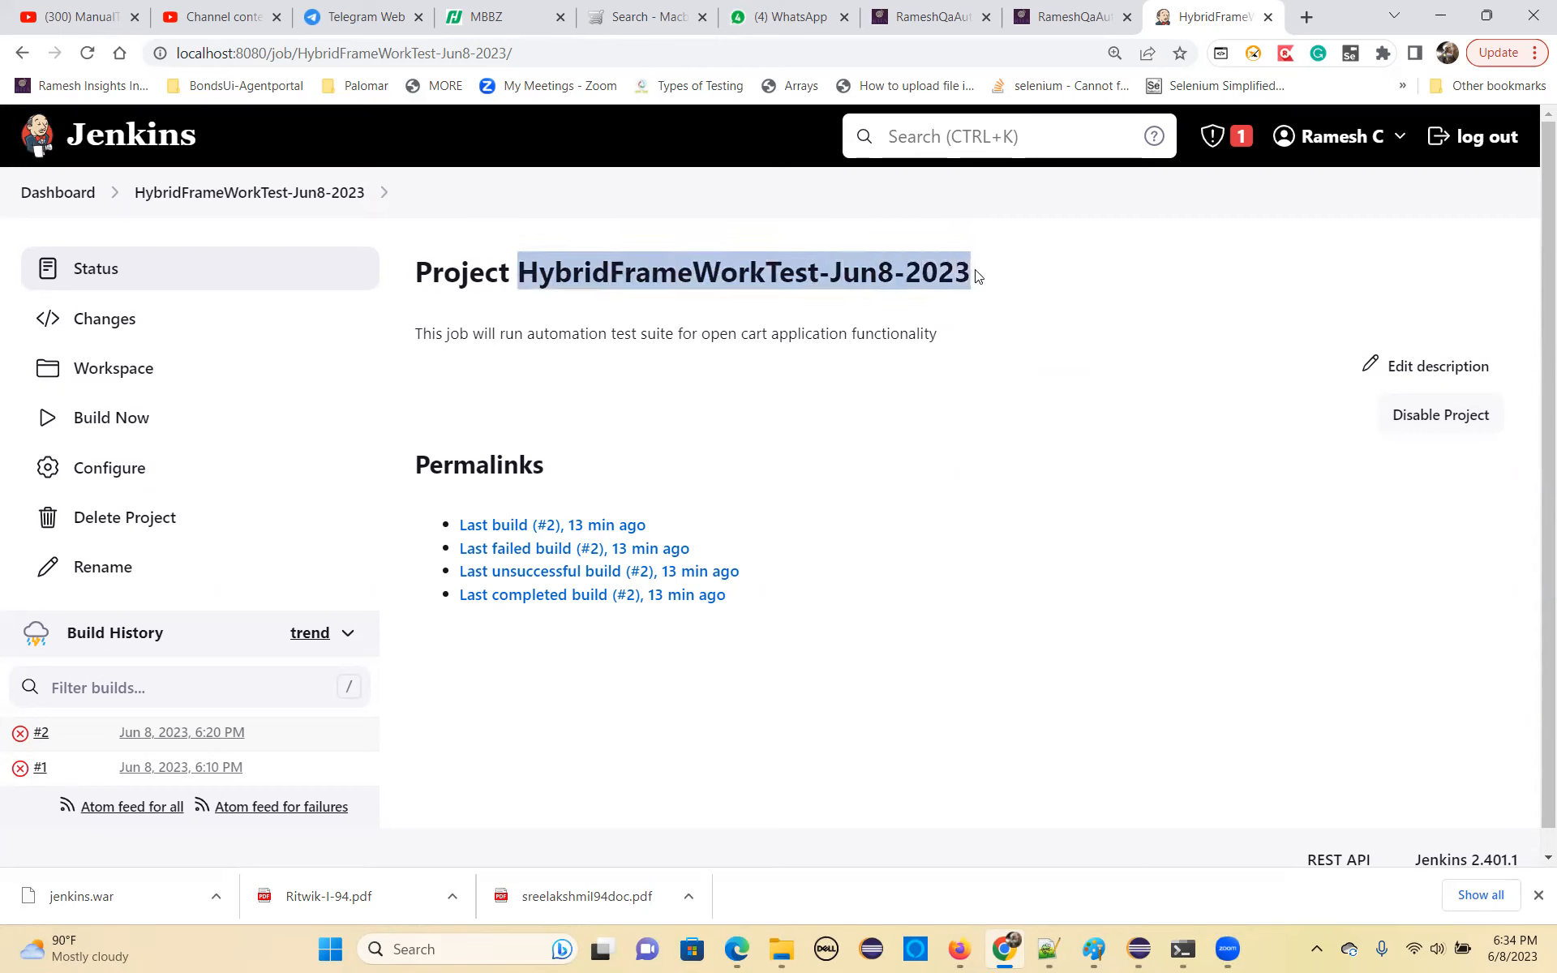
click(1037, 370)
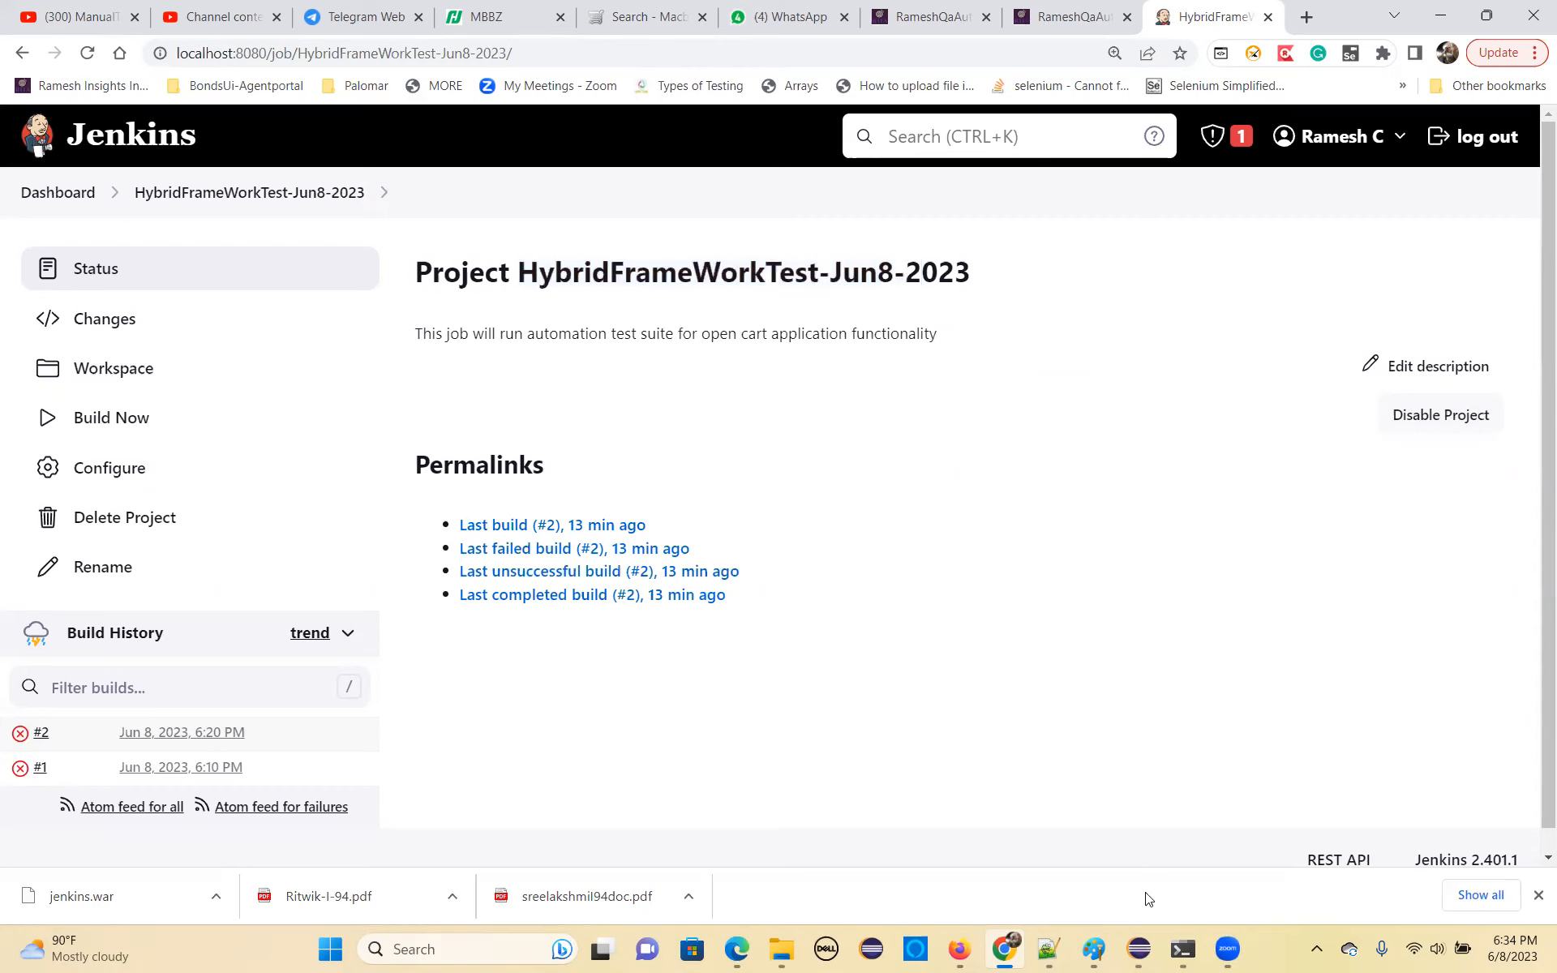